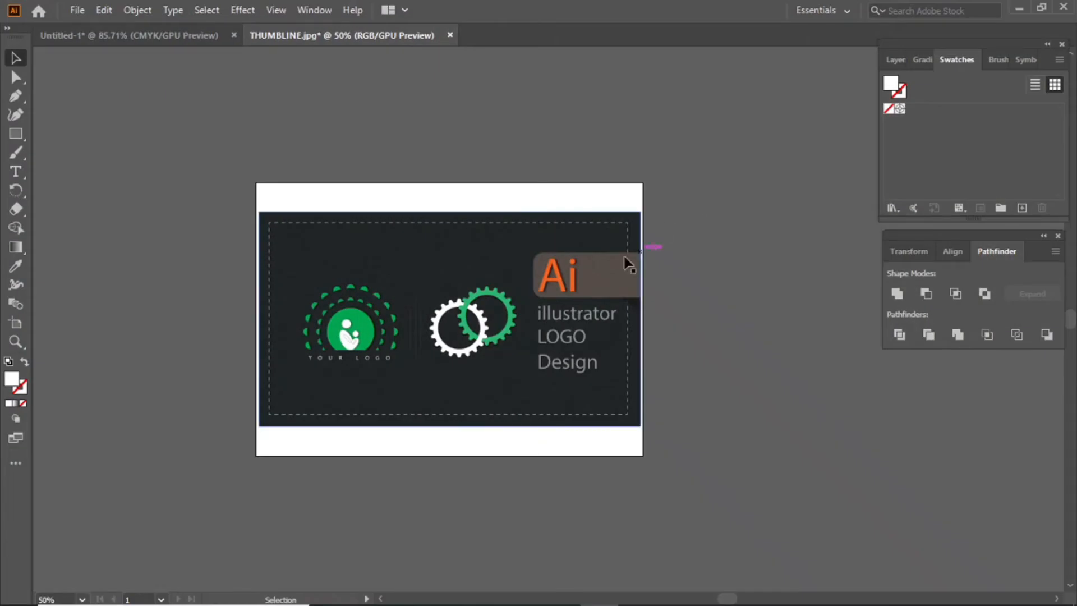
Nudge the THUMBLINE logo image slightly upward, deselect it, and bring up the blank Untitled-1 document.
{"action": "left_click_drag", "start_coordinate": [460, 283], "coordinate": [461, 277]}
{"action": "left_click", "coordinate": [725, 169]}
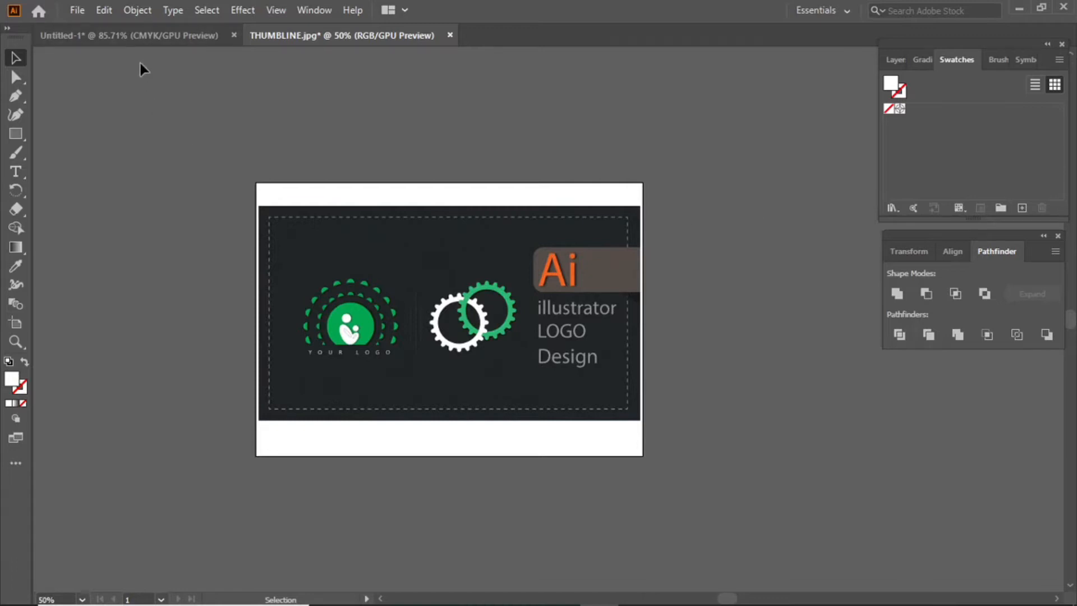
{"action": "left_click", "coordinate": [141, 35]}
{"action": "left_click", "coordinate": [334, 36]}
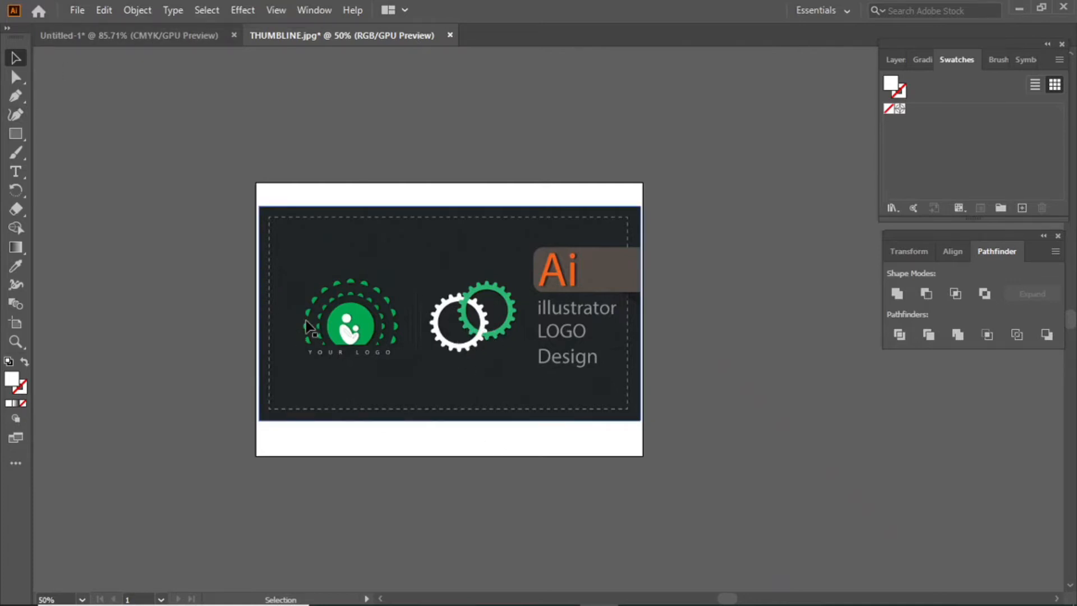
{"action": "left_click", "coordinate": [176, 78]}
Create a 20-point star on the Untitled-1 artboard with the Star tool.
{"action": "left_click", "coordinate": [148, 36]}
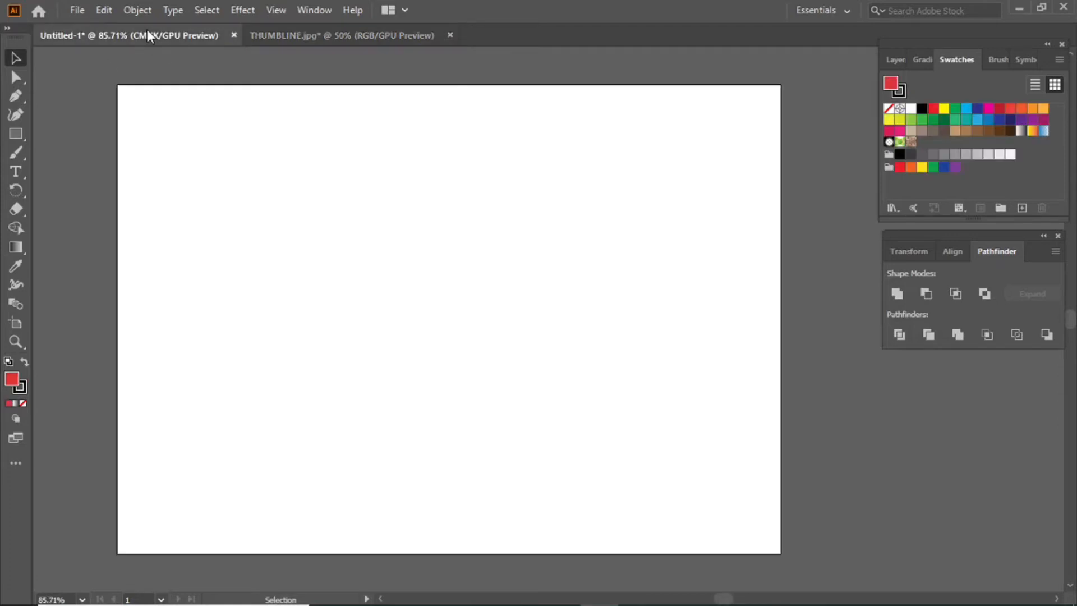
{"action": "right_click", "coordinate": [16, 133]}
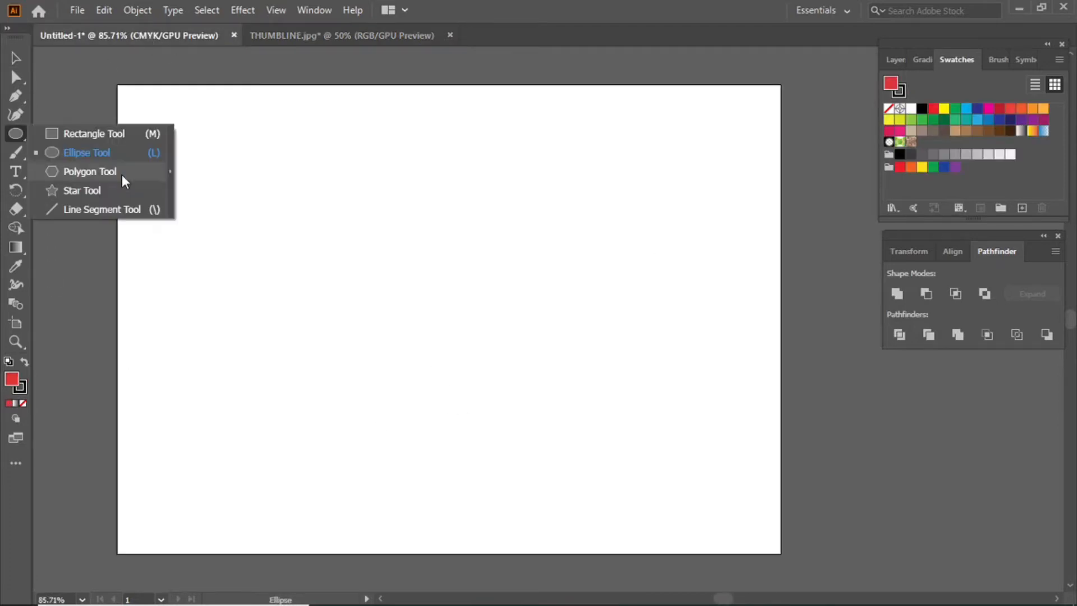
{"action": "left_click", "coordinate": [93, 187]}
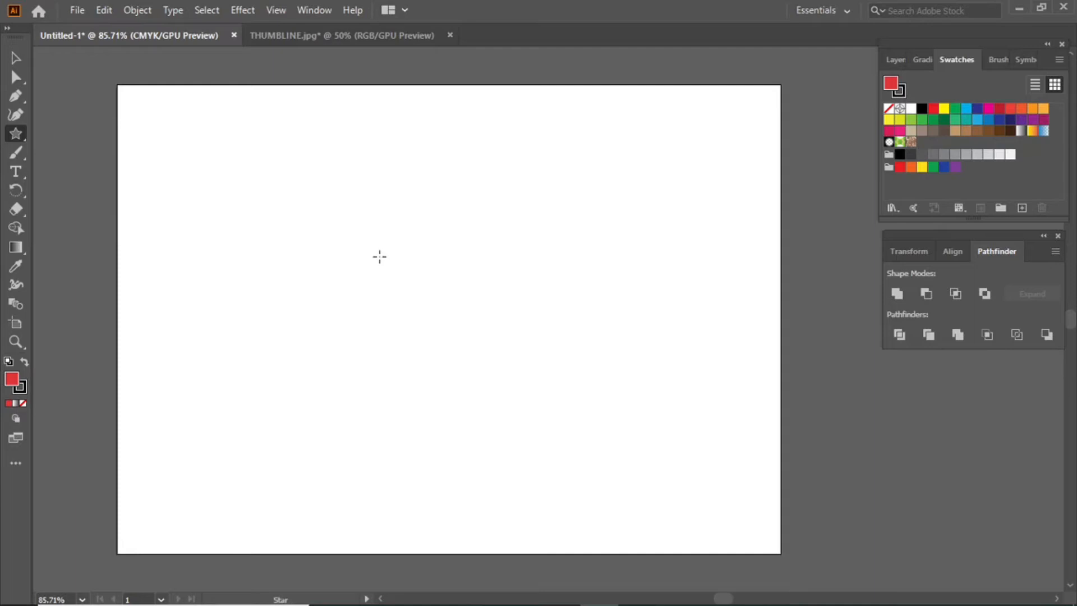
{"action": "left_click", "coordinate": [415, 251]}
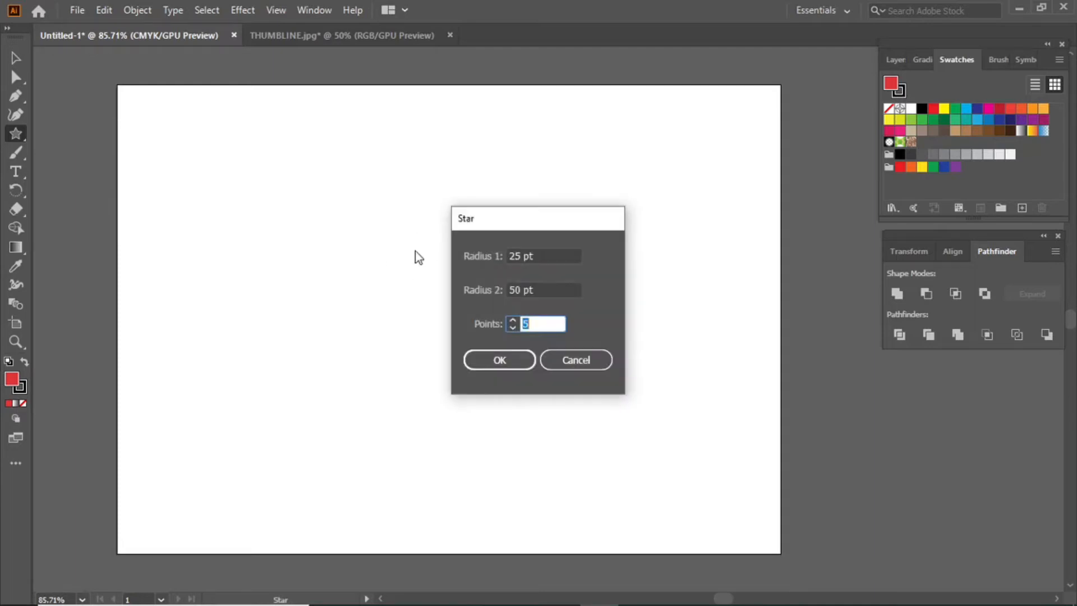
{"action": "left_click", "coordinate": [533, 322]}
{"action": "left_click", "coordinate": [515, 363]}
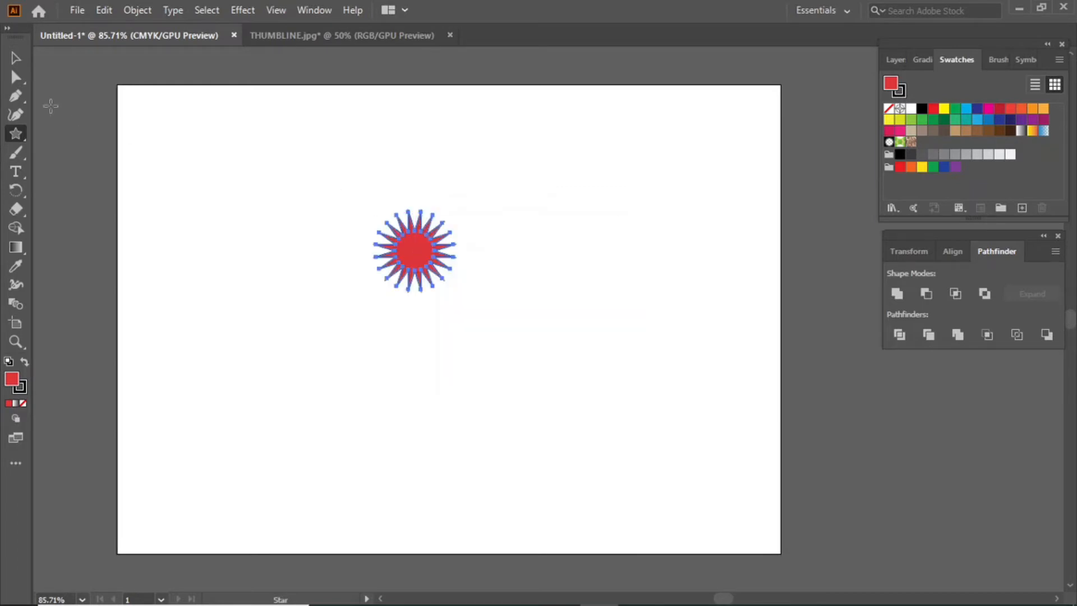
Remove the star's red fill, enlarge it to about 299 pt, and move it left.
{"action": "left_click", "coordinate": [11, 61]}
{"action": "left_click_drag", "start_coordinate": [453, 288], "coordinate": [557, 447]}
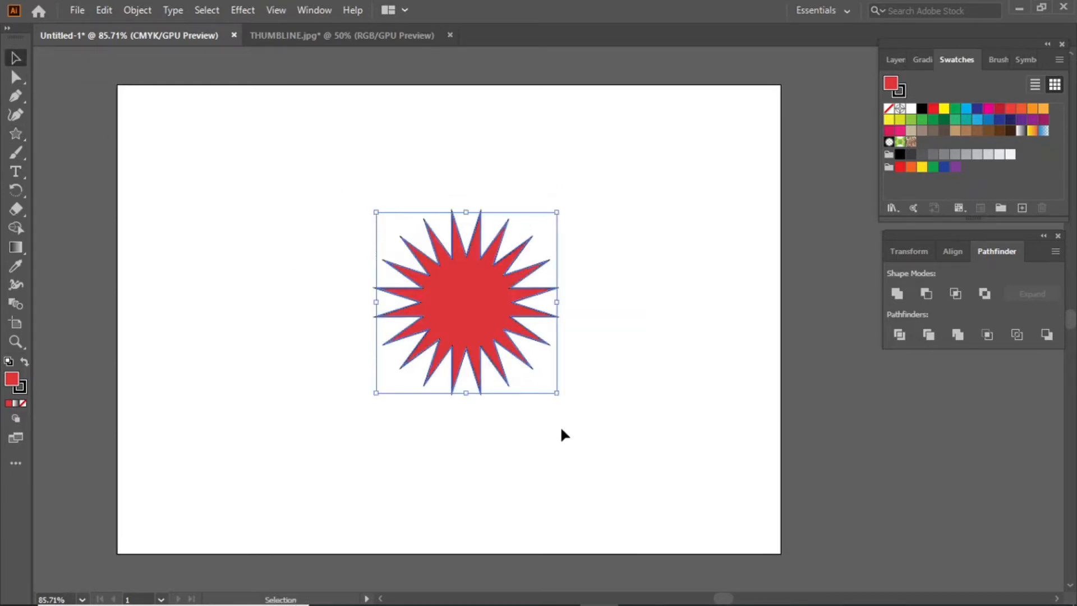
{"action": "left_click", "coordinate": [21, 389]}
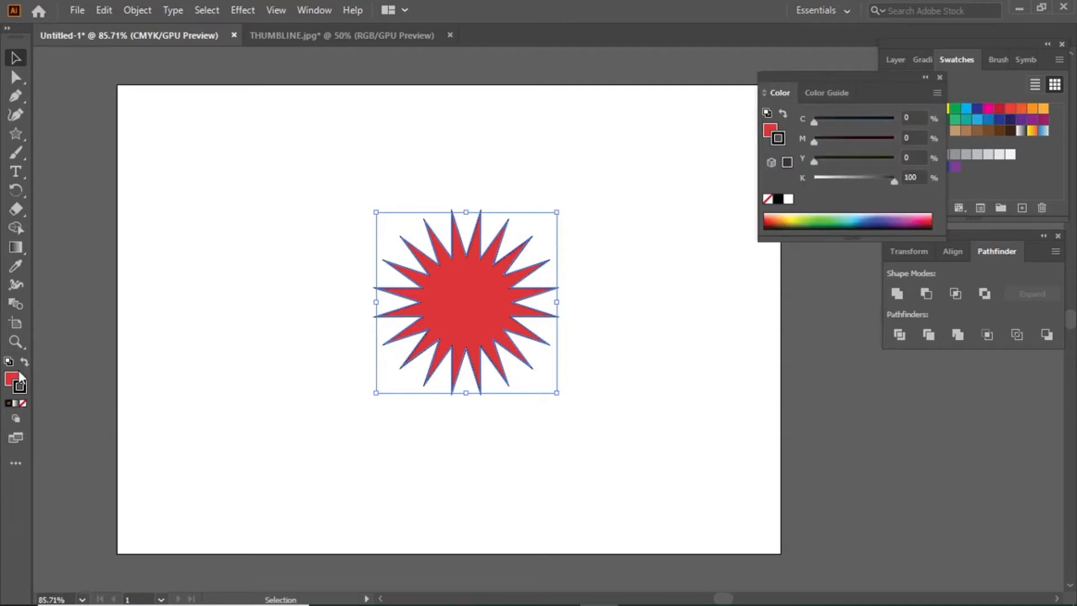
{"action": "left_click", "coordinate": [17, 376]}
{"action": "left_click", "coordinate": [24, 402]}
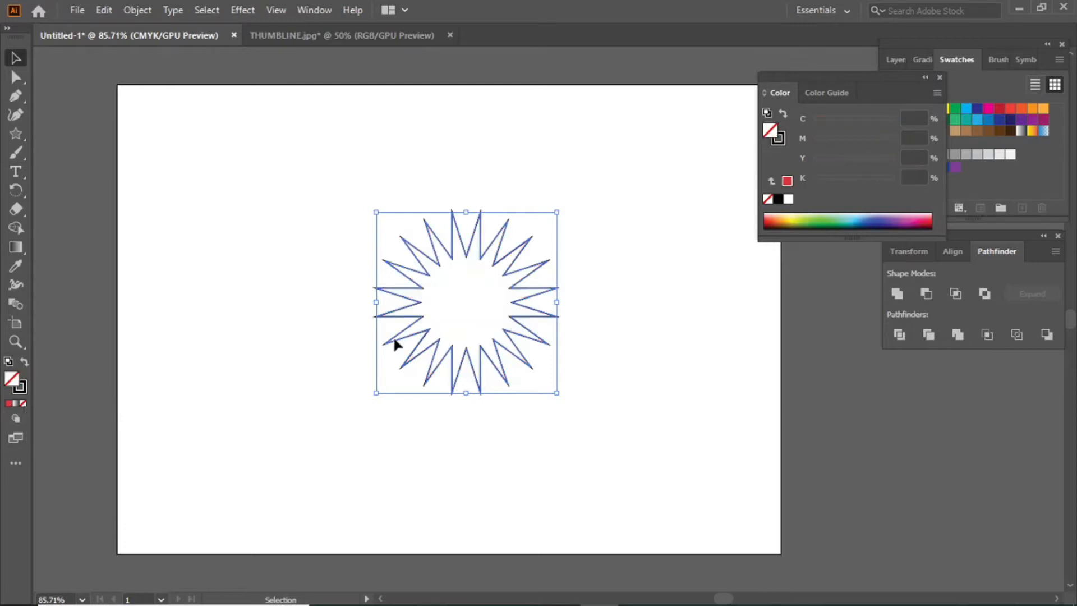
{"action": "left_click", "coordinate": [615, 304]}
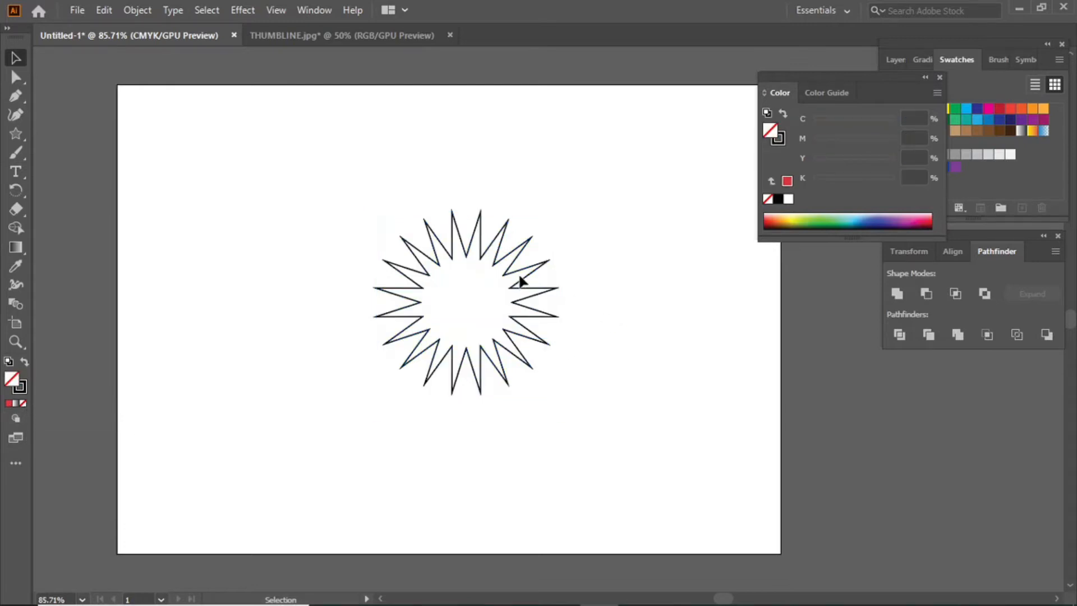
{"action": "left_click", "coordinate": [542, 274]}
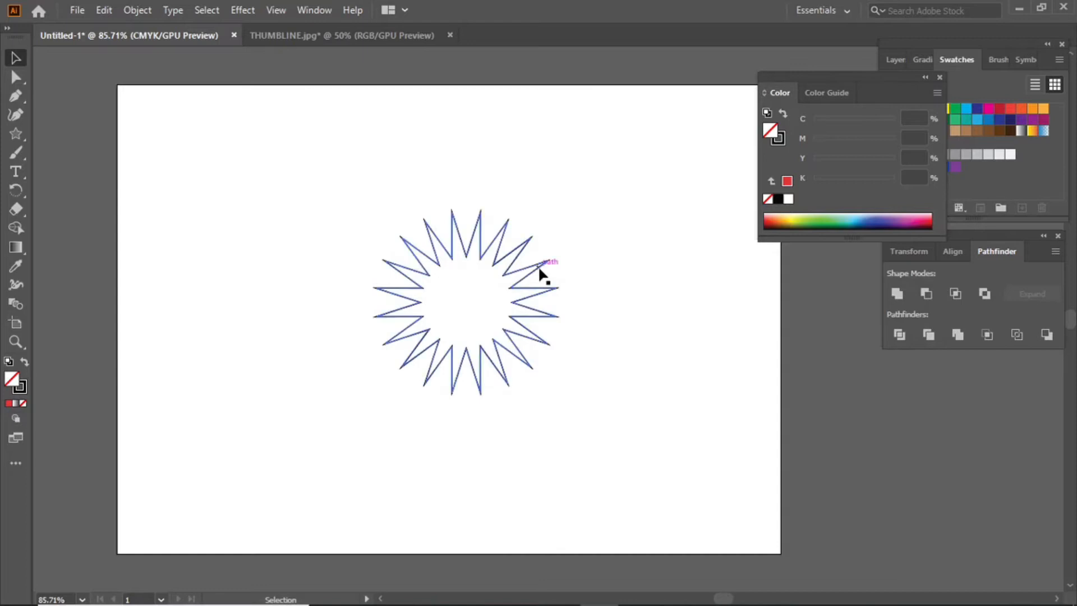
{"action": "left_click_drag", "start_coordinate": [558, 209], "coordinate": [603, 164]}
{"action": "left_click_drag", "start_coordinate": [510, 201], "coordinate": [459, 200]}
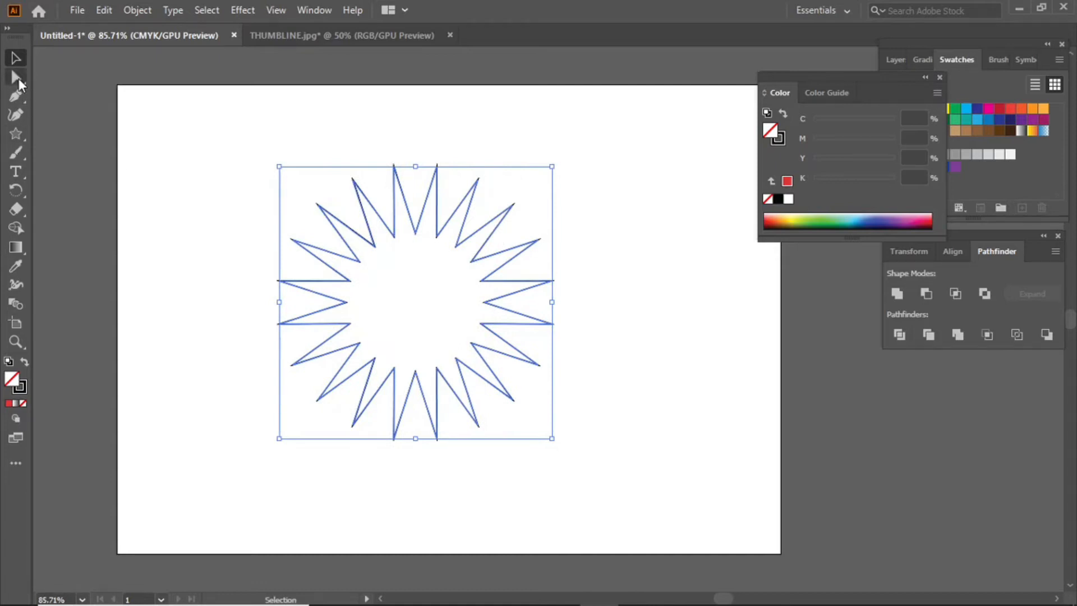
Drag the star's live-corner widget inward to round every corner to 7.68 pt.
{"action": "left_click", "coordinate": [17, 77]}
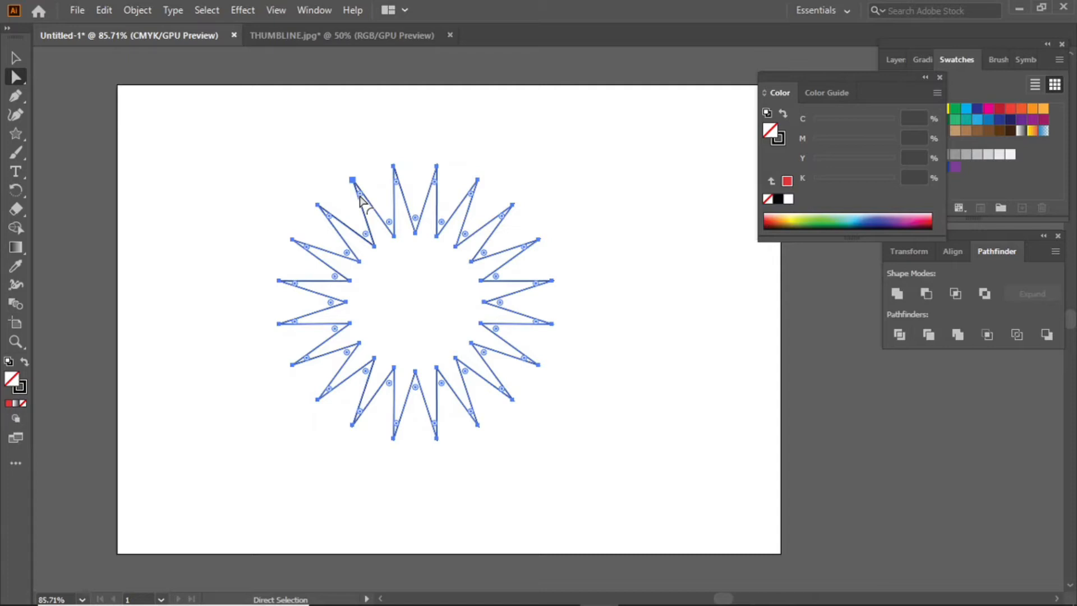
{"action": "left_click_drag", "start_coordinate": [359, 197], "coordinate": [371, 218]}
{"action": "left_click", "coordinate": [615, 246]}
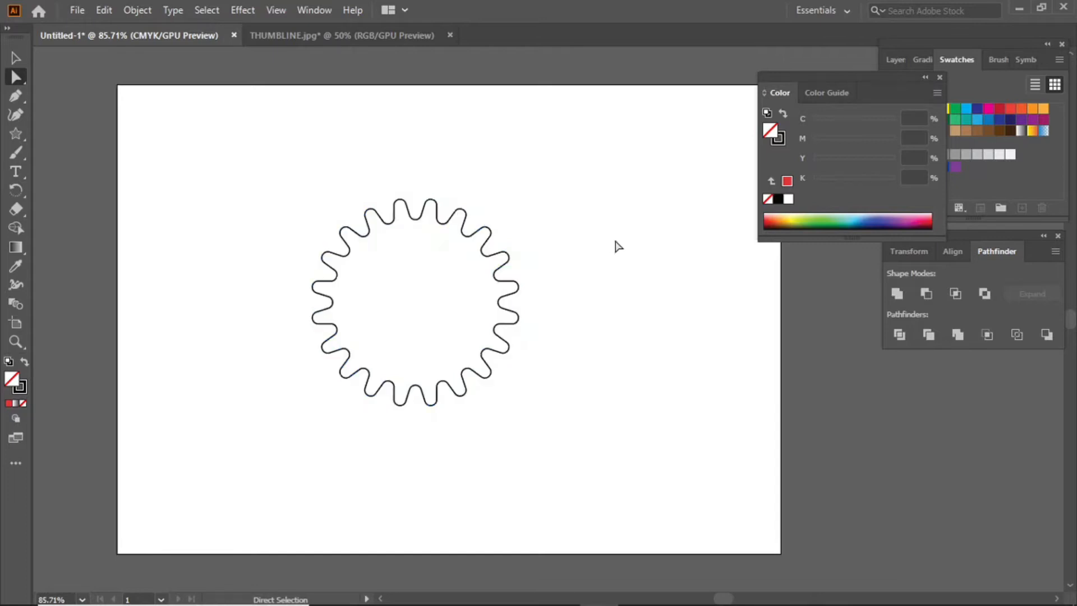
{"action": "left_click", "coordinate": [23, 59]}
{"action": "left_click", "coordinate": [14, 135]}
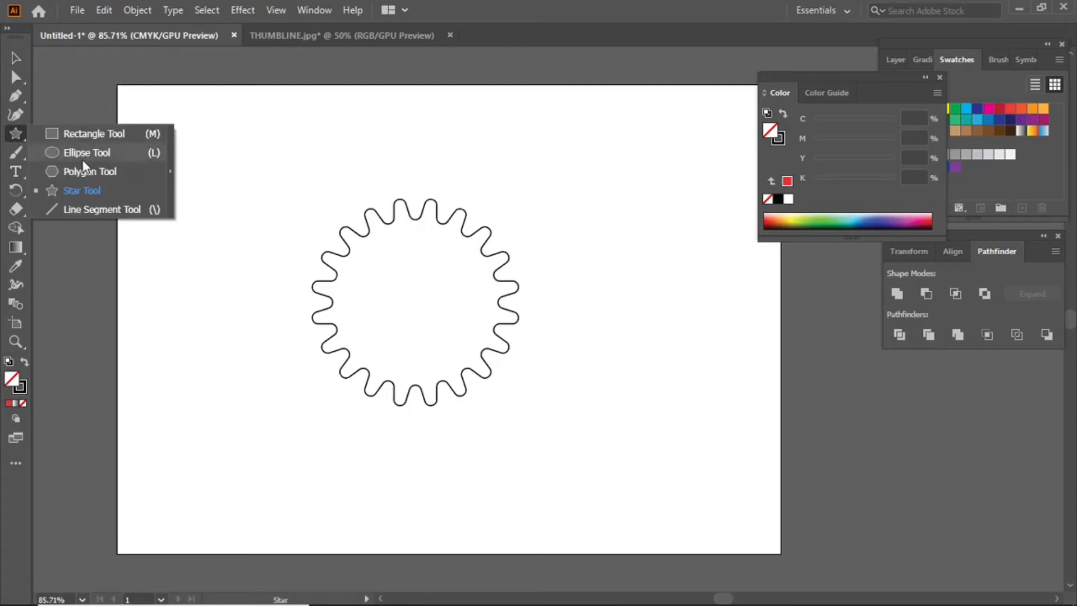
Draw a circle from the ring's centre and swap fill and stroke so both are black-filled.
{"action": "left_click", "coordinate": [82, 158]}
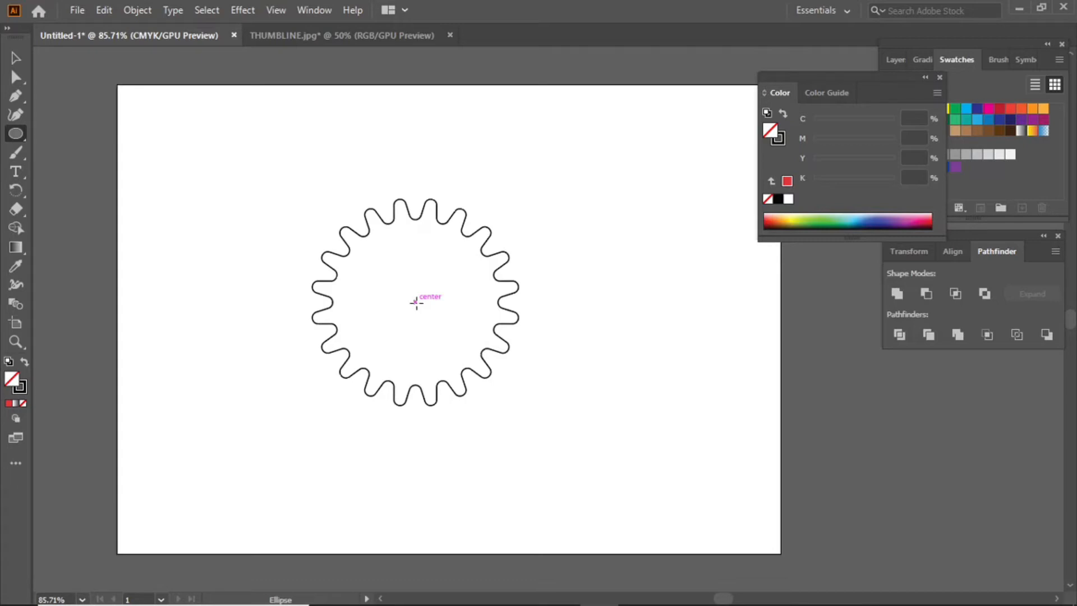
{"action": "left_click_drag", "start_coordinate": [416, 303], "coordinate": [497, 391]}
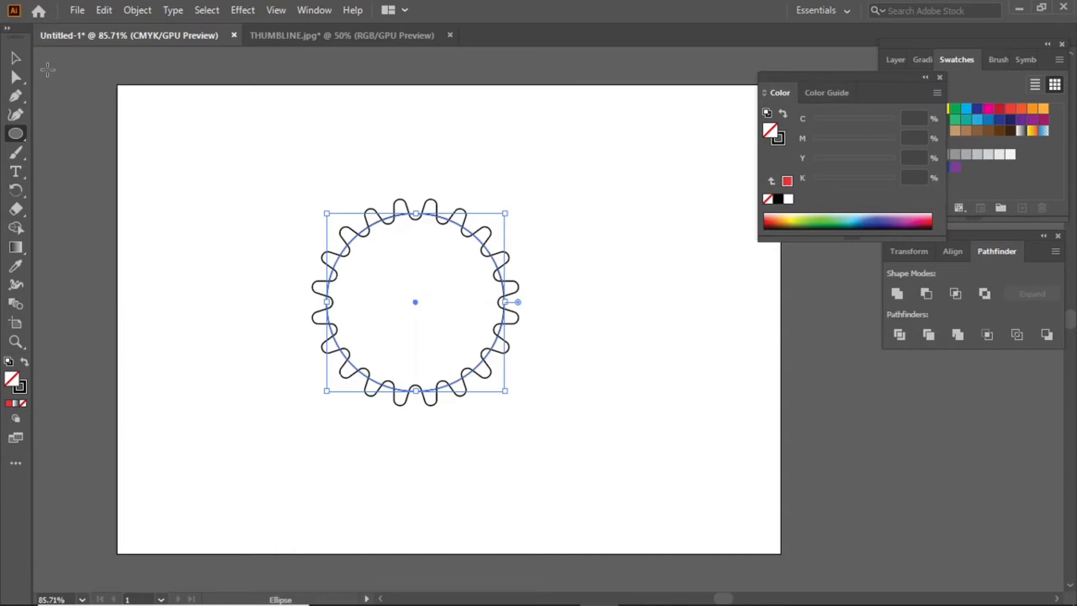
{"action": "left_click", "coordinate": [16, 57]}
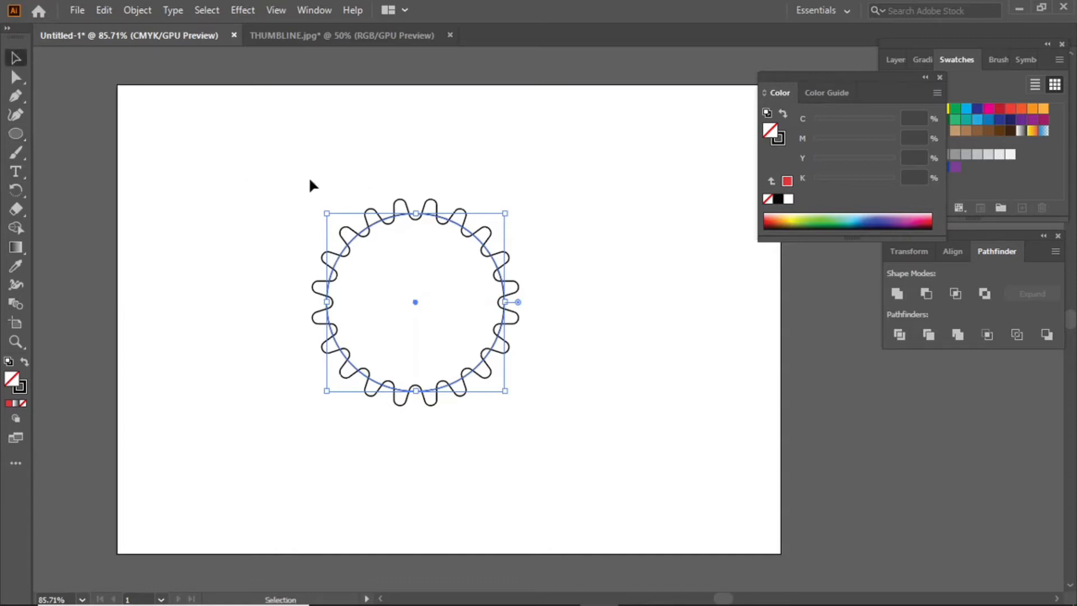
{"action": "left_click", "coordinate": [374, 214], "text": "shift"}
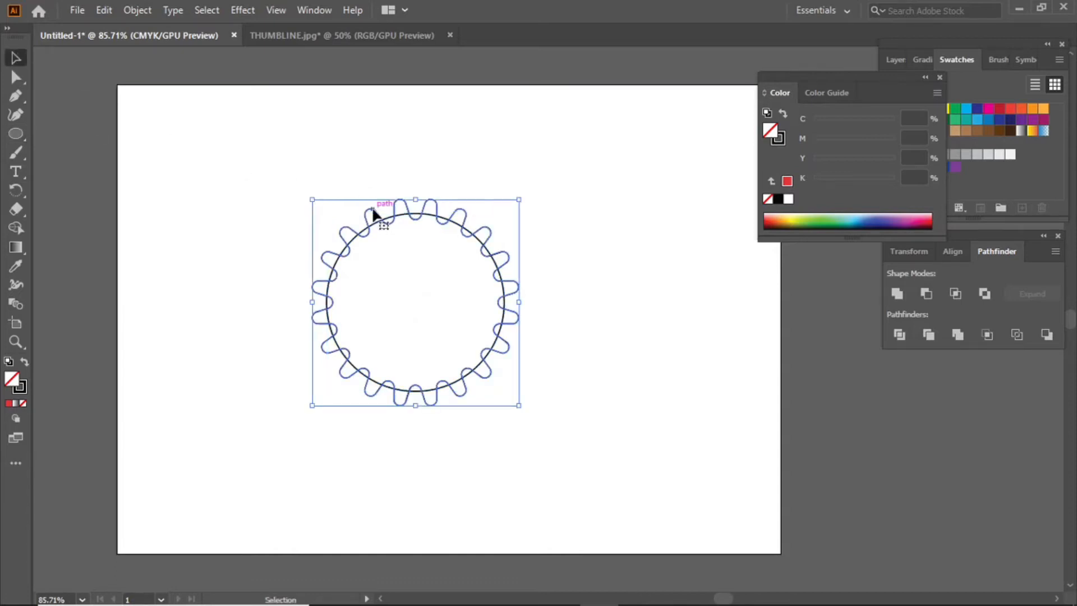
{"action": "left_click", "coordinate": [24, 364]}
{"action": "left_click", "coordinate": [190, 257]}
Give the centre circle a black fill without outline, then select it with the ring.
{"action": "left_click", "coordinate": [418, 216]}
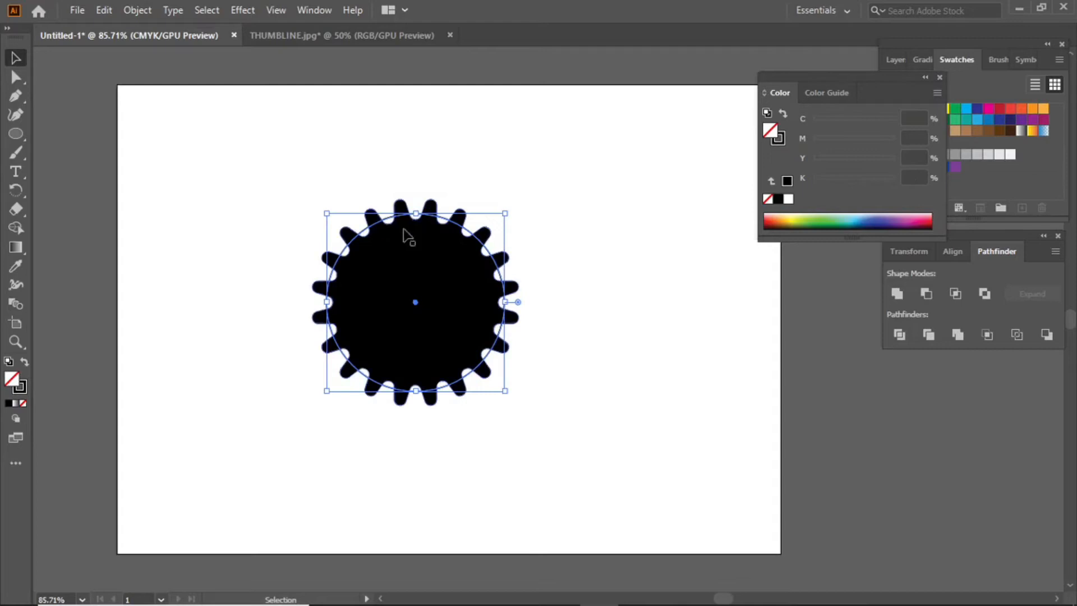
{"action": "left_click", "coordinate": [24, 363]}
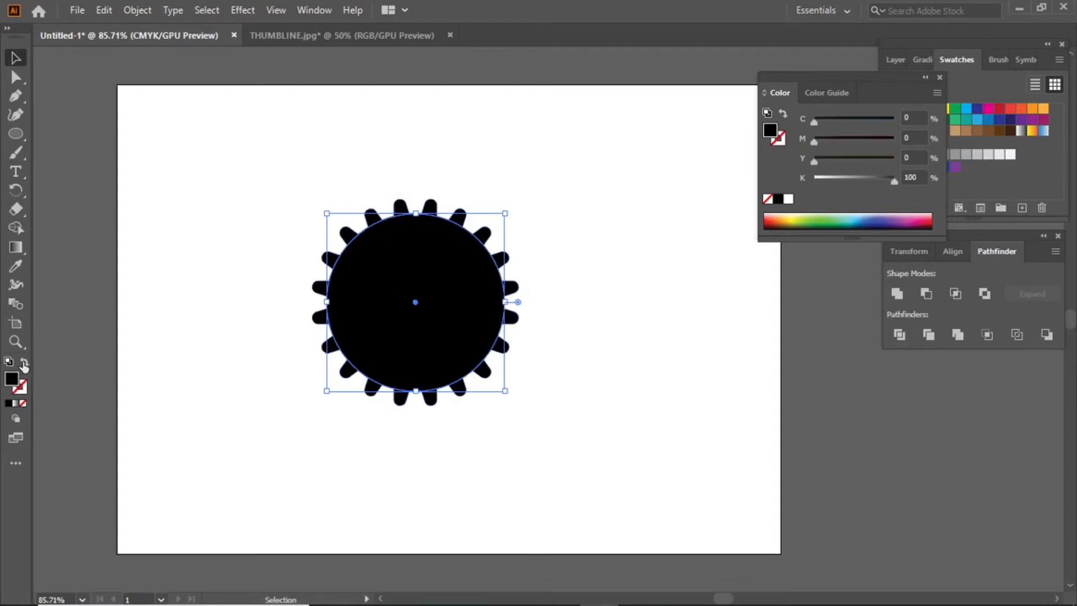
{"action": "left_click", "coordinate": [287, 227]}
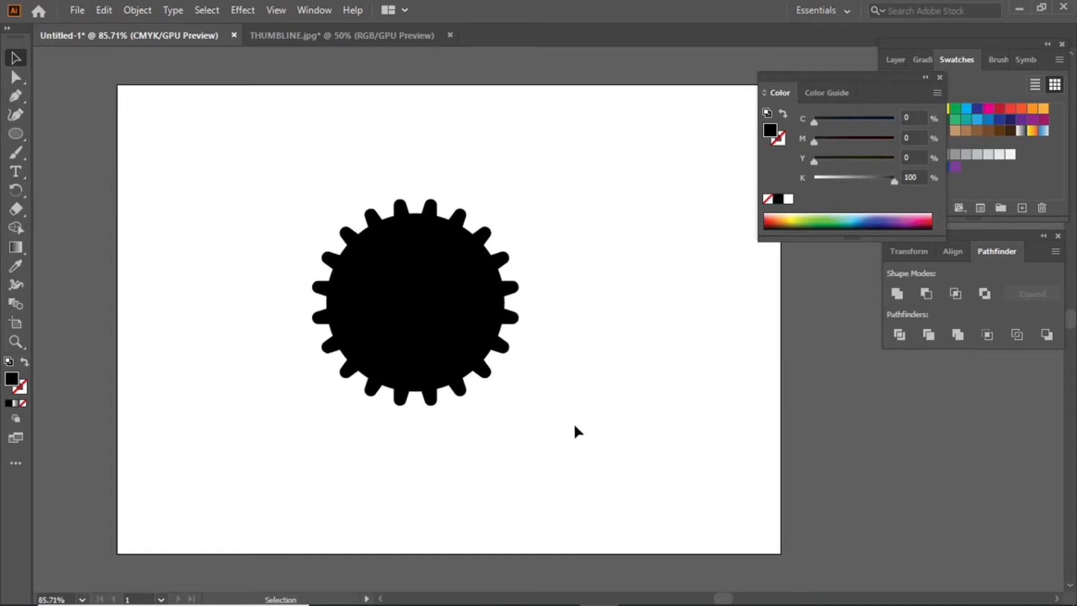
{"action": "left_click", "coordinate": [449, 303]}
{"action": "left_click_drag", "start_coordinate": [551, 434], "coordinate": [422, 296]}
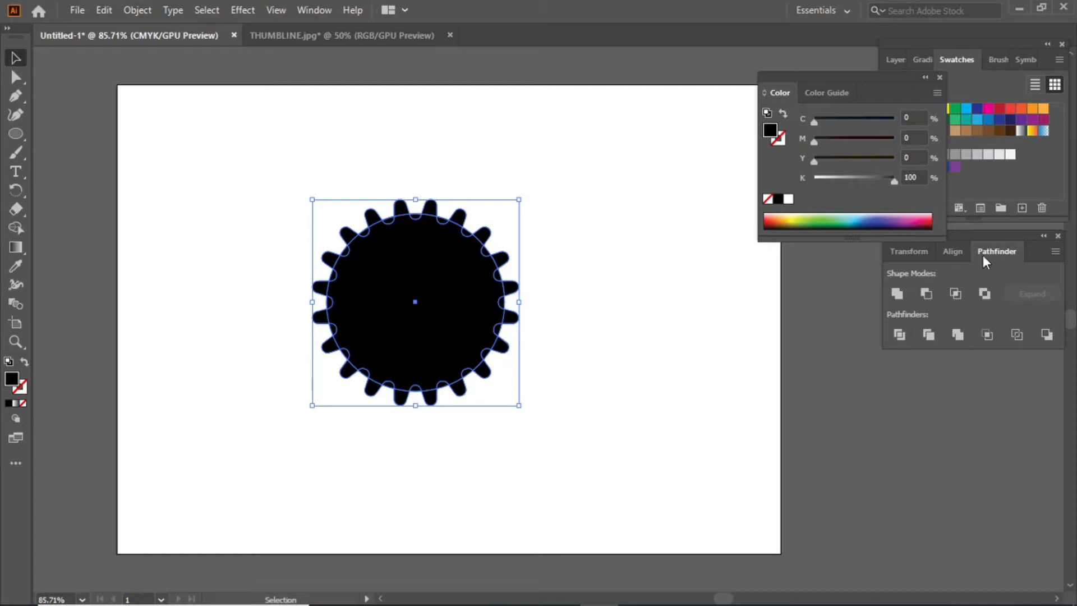
Merge the black circle and wavy ring into a single gear shape with Pathfinder.
{"action": "left_click", "coordinate": [902, 293]}
{"action": "left_click", "coordinate": [615, 211]}
{"action": "left_click", "coordinate": [399, 250]}
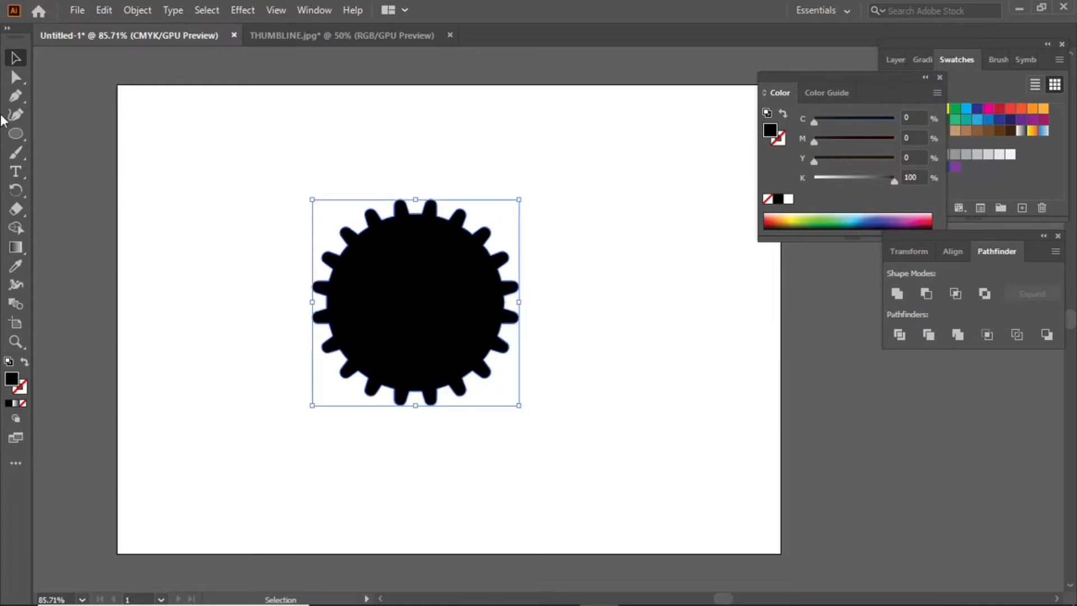
Draw a light-pink circle outward from the gear's centre.
{"action": "left_click", "coordinate": [17, 133]}
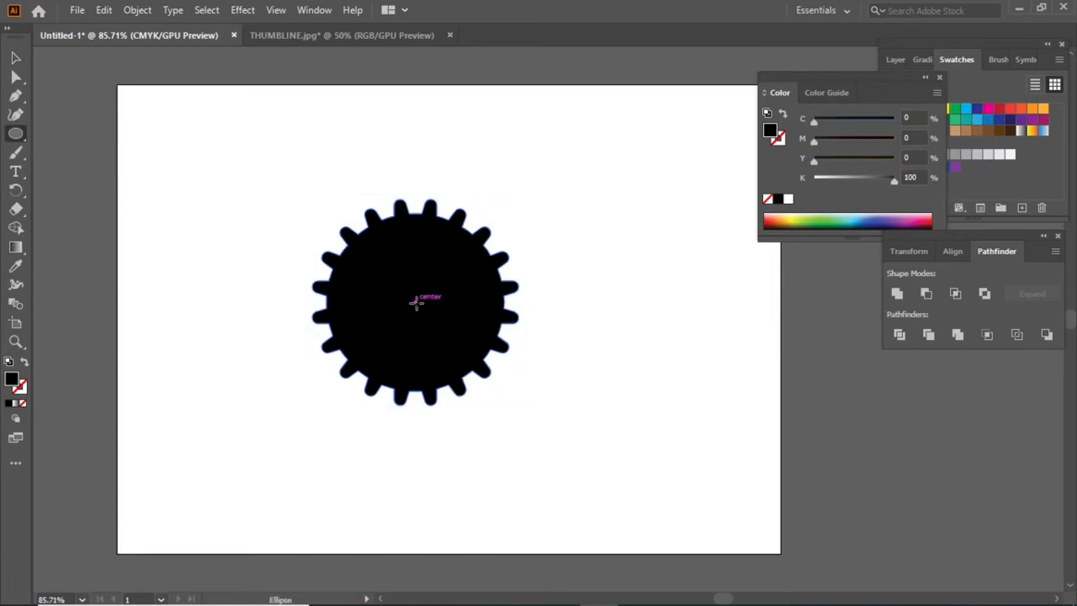
{"action": "left_click_drag", "start_coordinate": [415, 302], "coordinate": [488, 374]}
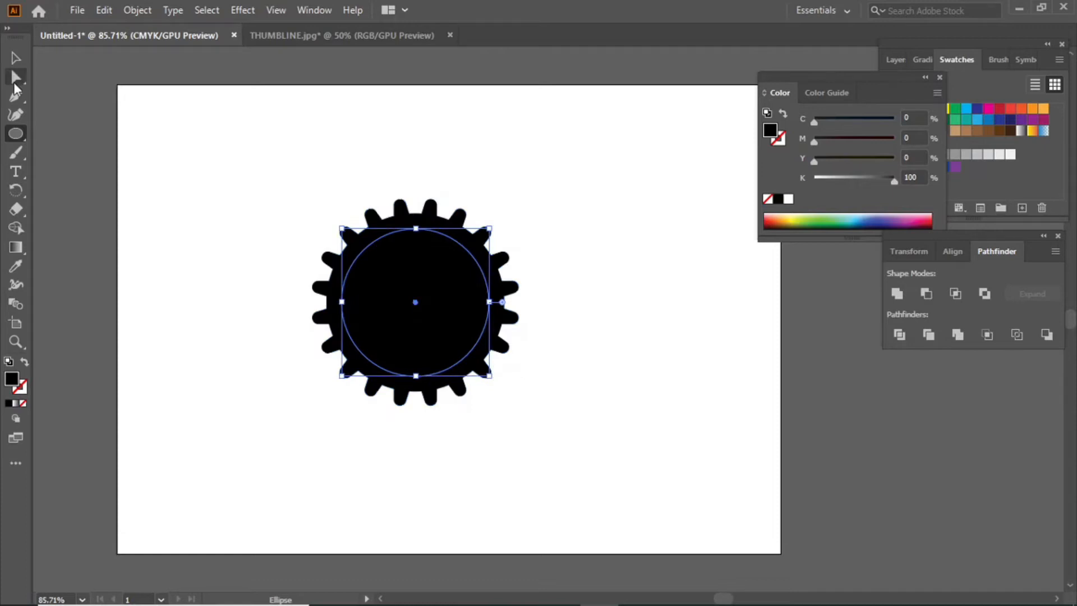
{"action": "left_click", "coordinate": [16, 58]}
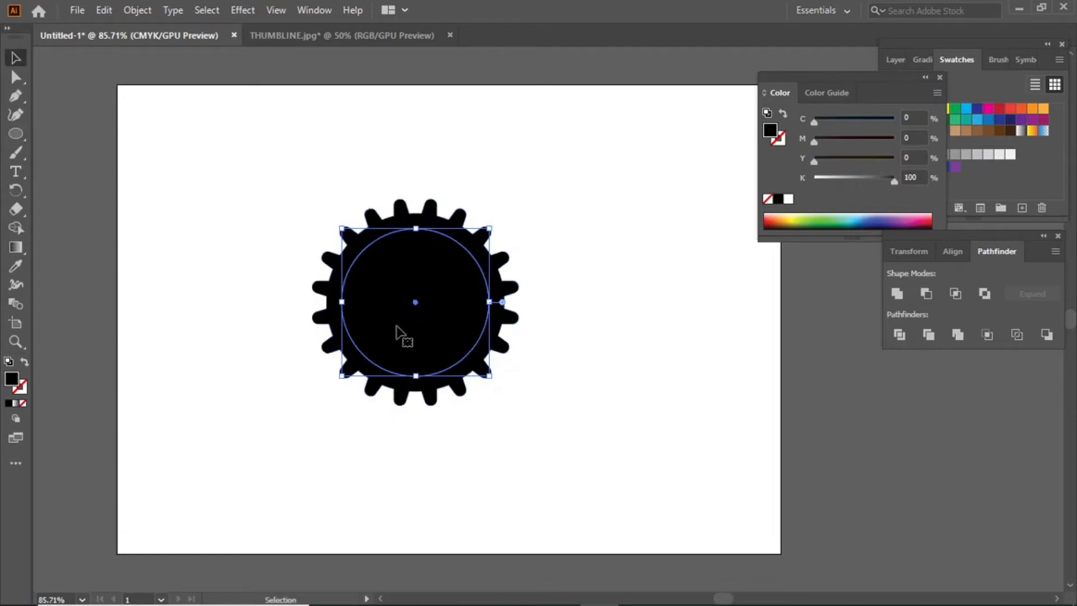
{"action": "double_click", "coordinate": [21, 385]}
{"action": "left_click", "coordinate": [378, 221]}
{"action": "left_click", "coordinate": [695, 210]}
{"action": "left_click", "coordinate": [669, 258]}
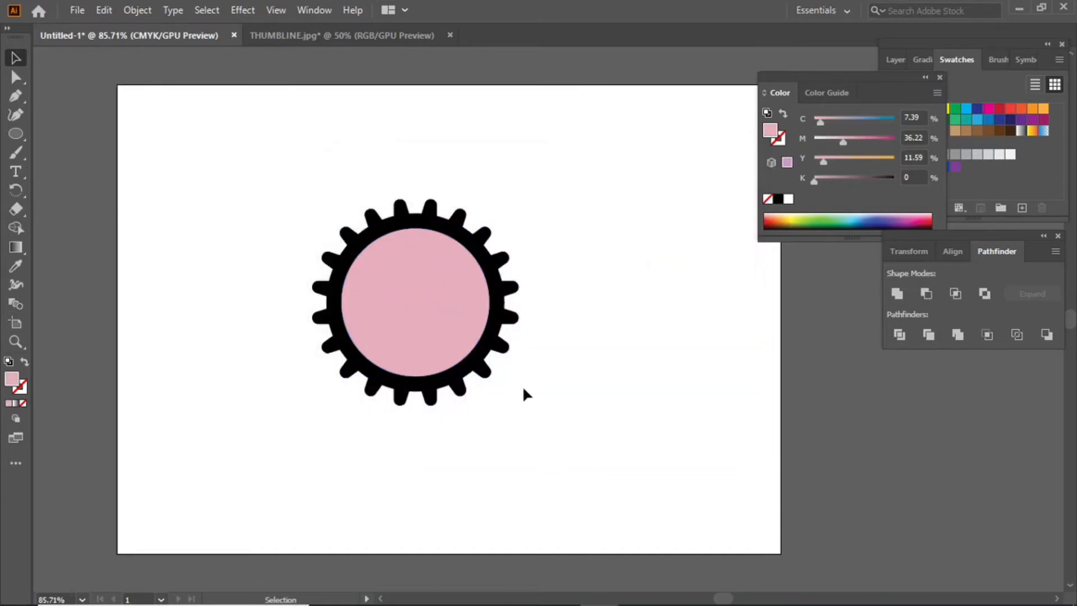
Subtract the pink circle with Minus Front, move the ring up-left, and show THUMBLINE.jpg.
{"action": "left_click_drag", "start_coordinate": [536, 396], "coordinate": [367, 199]}
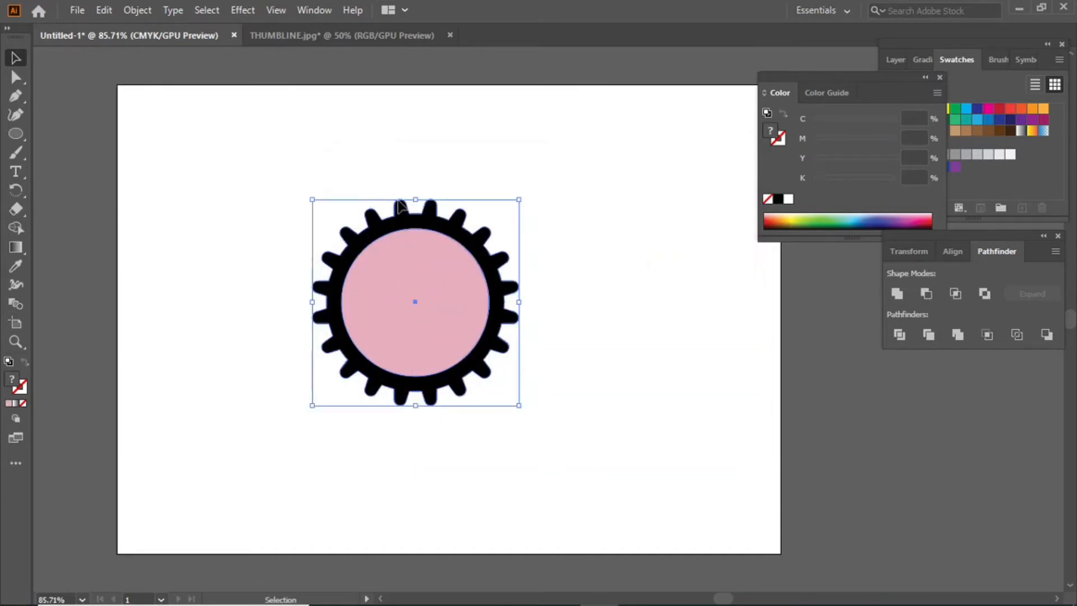
{"action": "left_click", "coordinate": [926, 294]}
{"action": "left_click", "coordinate": [614, 335]}
{"action": "left_click_drag", "start_coordinate": [450, 232], "coordinate": [409, 203]}
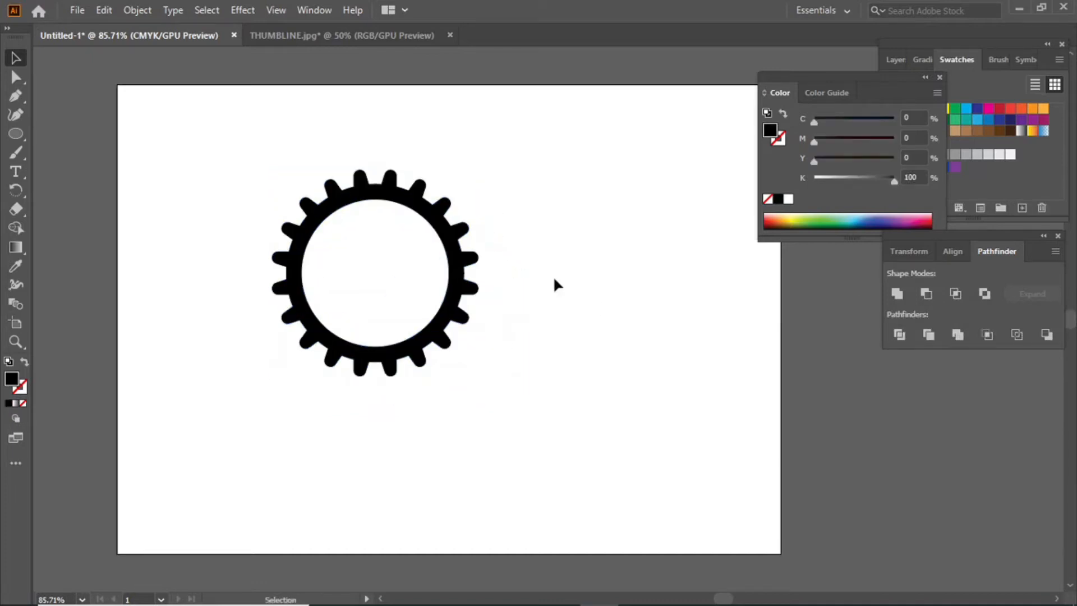
{"action": "left_click", "coordinate": [336, 36]}
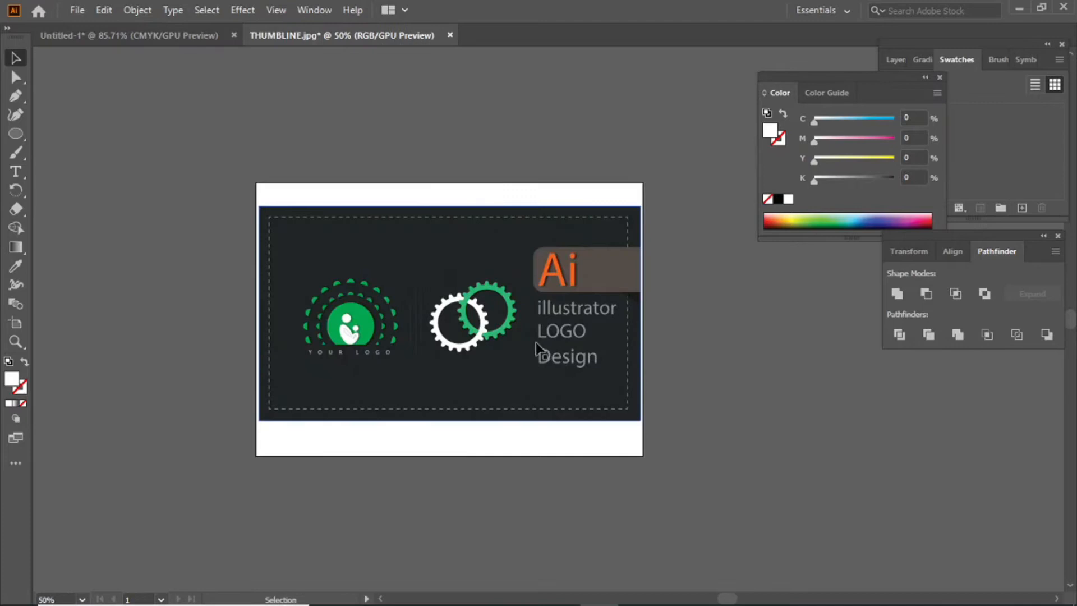
Zoom in on the THUMBLINE.jpg interlocking gears, zoom back out, and return to Untitled-1.
{"action": "key", "text": "ctrl+1"}
{"action": "key", "text": "ctrl+equal"}
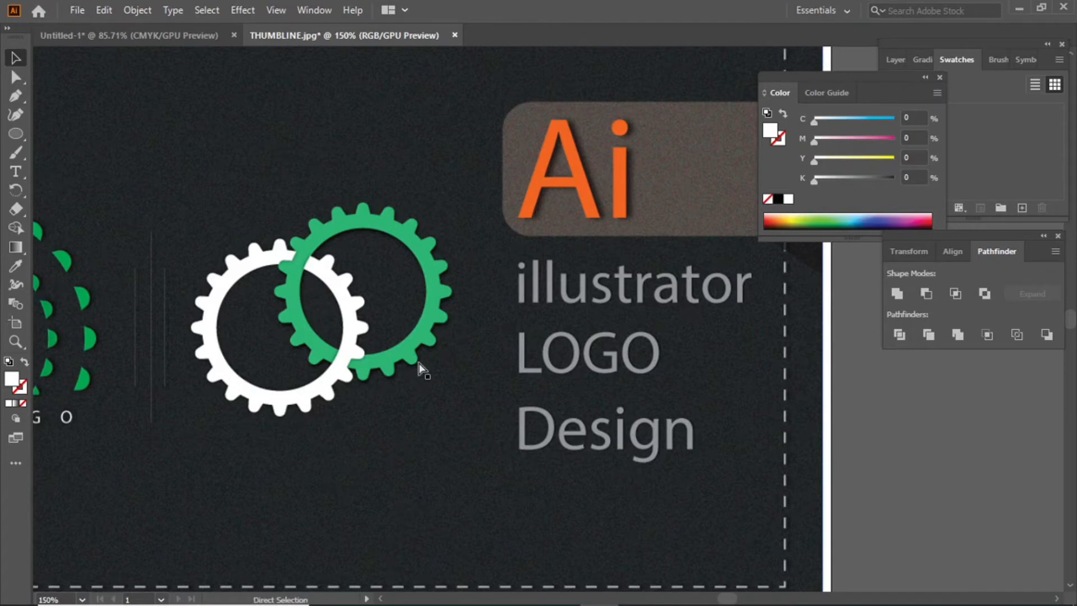
{"action": "key", "text": "ctrl+minus"}
{"action": "key", "text": "ctrl+minus"}
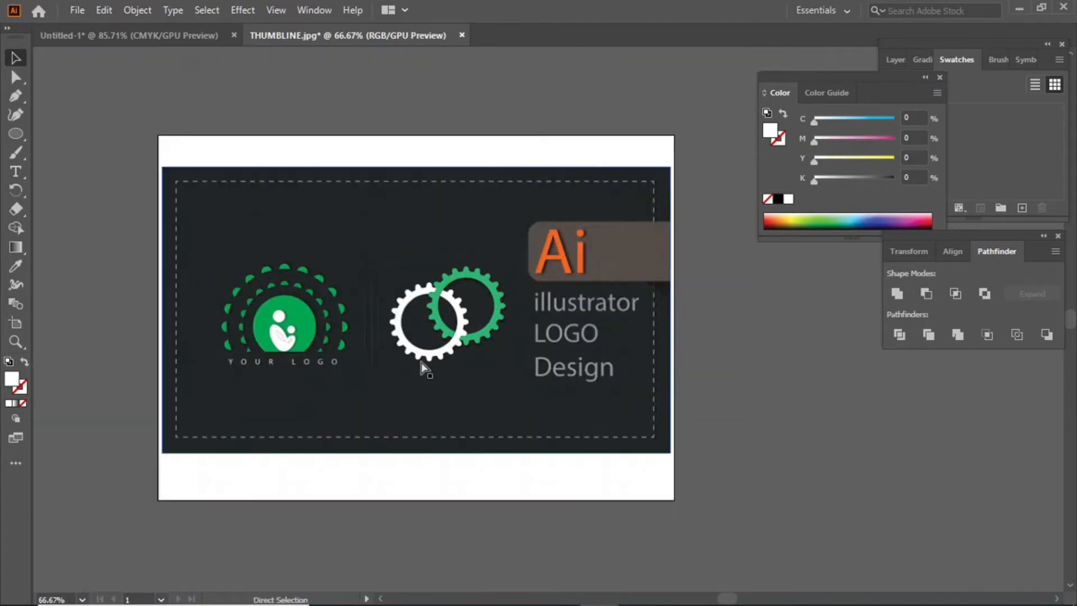
{"action": "left_click", "coordinate": [167, 37]}
Reposition the gear ring and place an overlapping duplicate to its right.
{"action": "left_click_drag", "start_coordinate": [464, 303], "coordinate": [480, 320]}
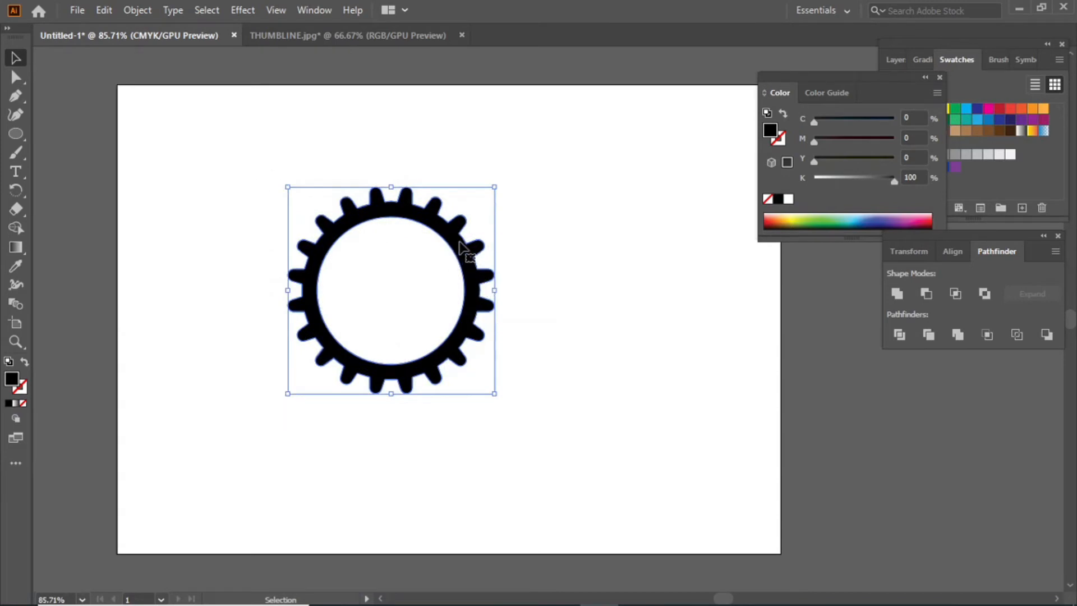
{"action": "left_click_drag", "start_coordinate": [437, 222], "coordinate": [410, 209]}
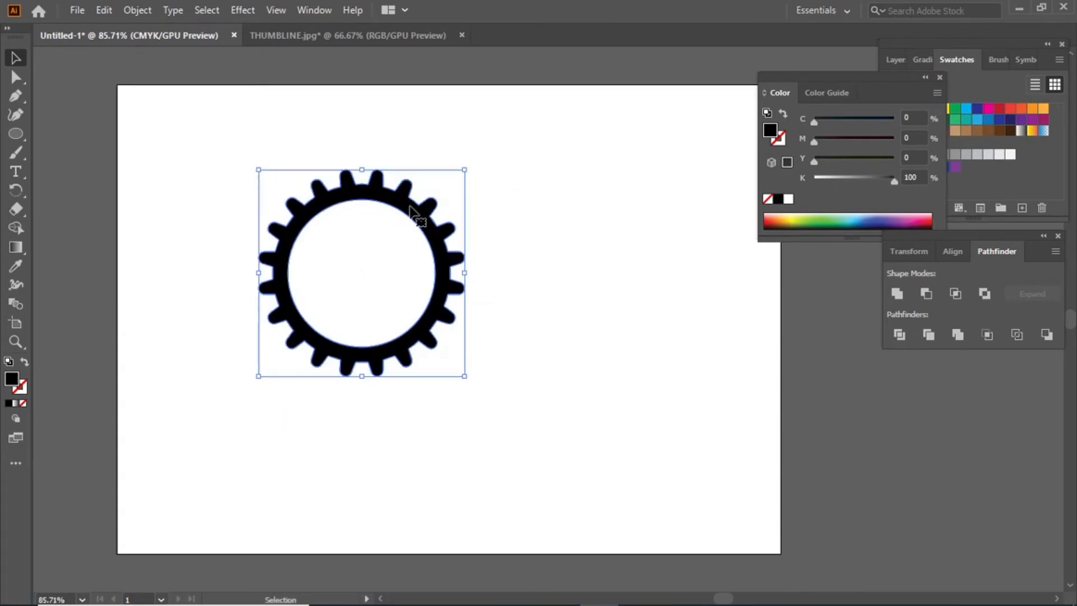
{"action": "left_click_drag", "start_coordinate": [413, 210], "coordinate": [531, 176]}
Colour the duplicate gear green from the Swatches panel and select both gears.
{"action": "left_click", "coordinate": [617, 359]}
{"action": "left_click", "coordinate": [530, 304]}
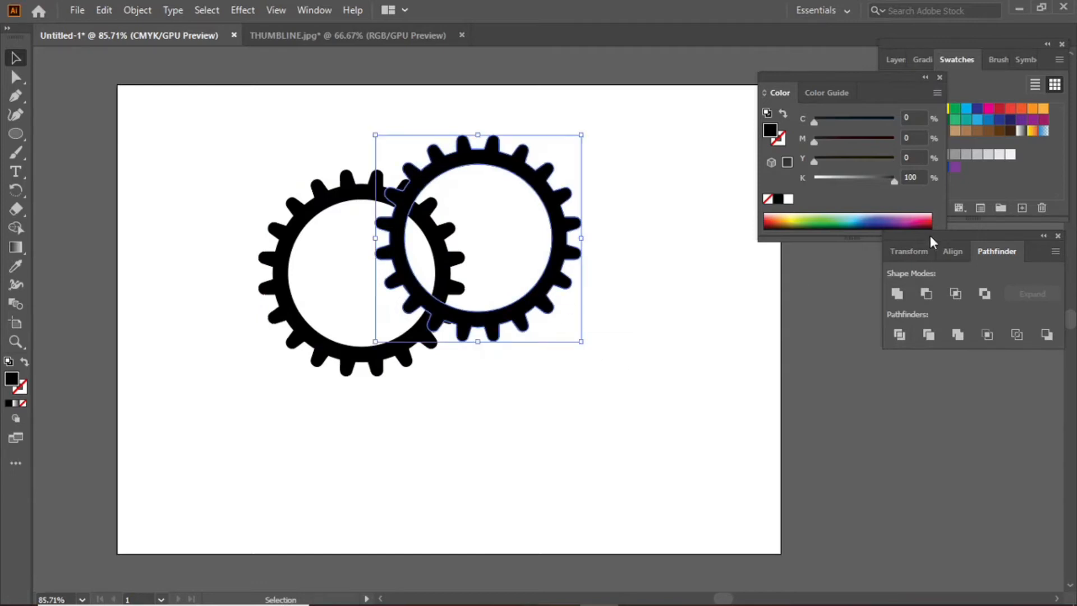
{"action": "left_click", "coordinate": [977, 87]}
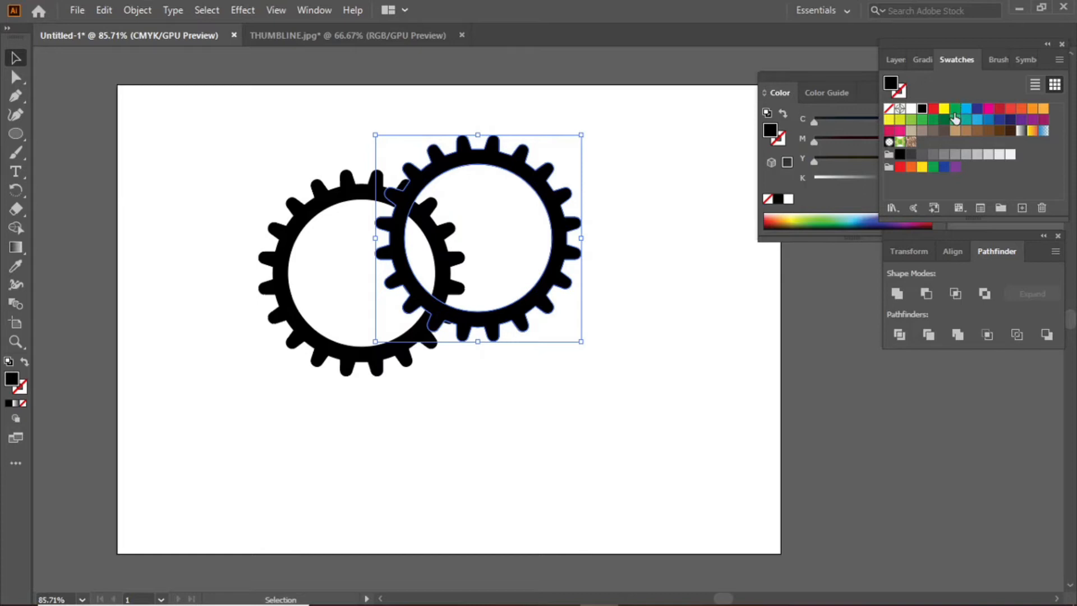
{"action": "left_click", "coordinate": [955, 111]}
{"action": "left_click", "coordinate": [657, 168]}
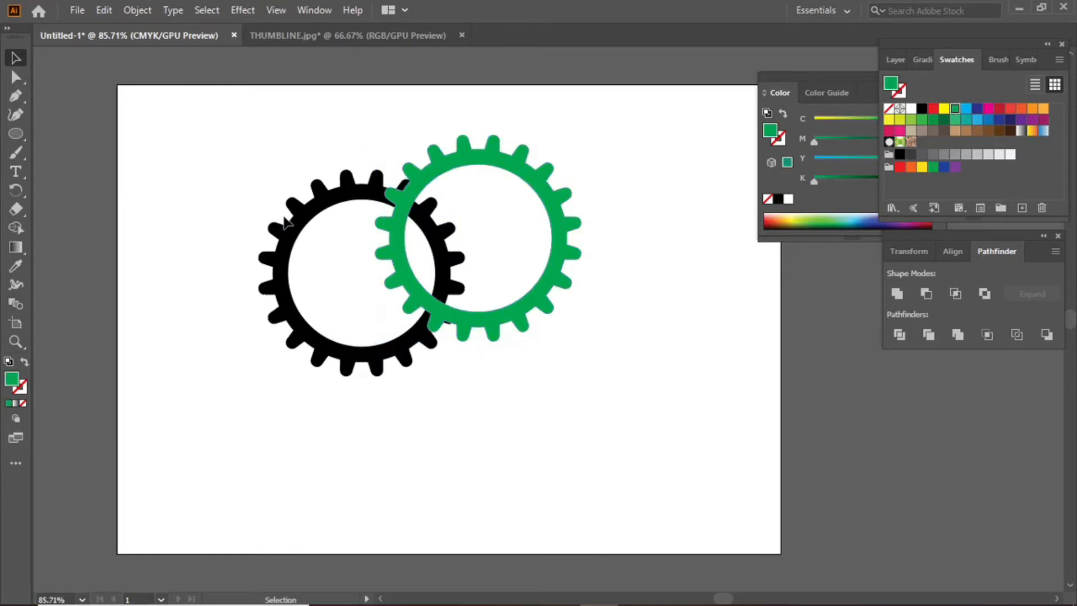
{"action": "left_click", "coordinate": [311, 201]}
{"action": "left_click_drag", "start_coordinate": [490, 336], "coordinate": [350, 176]}
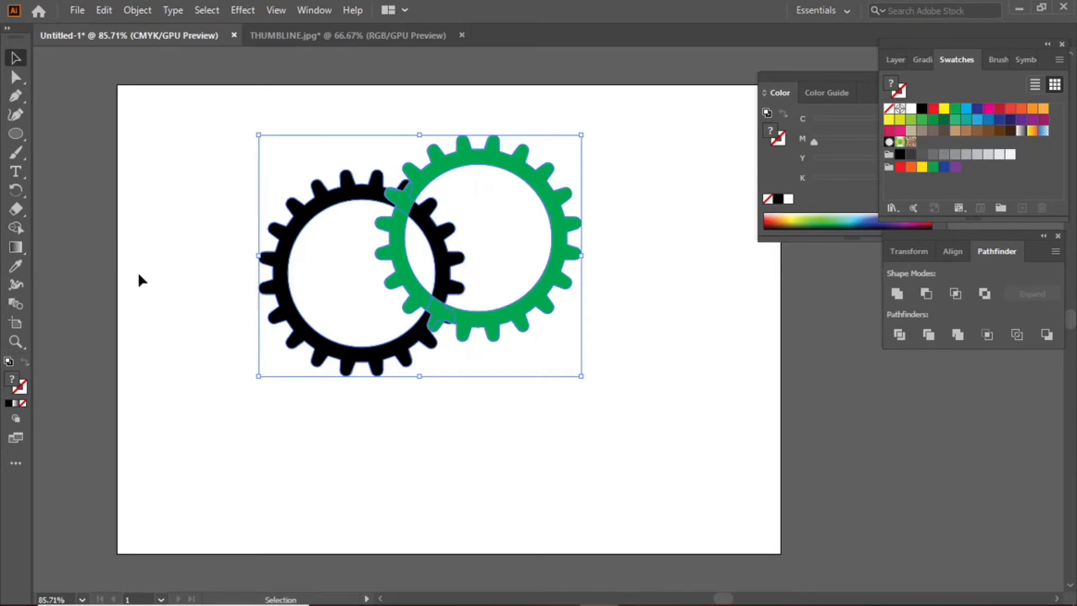
With Shape Builder, merge the green ring and the left gear each with their overlap region.
{"action": "left_click", "coordinate": [16, 231]}
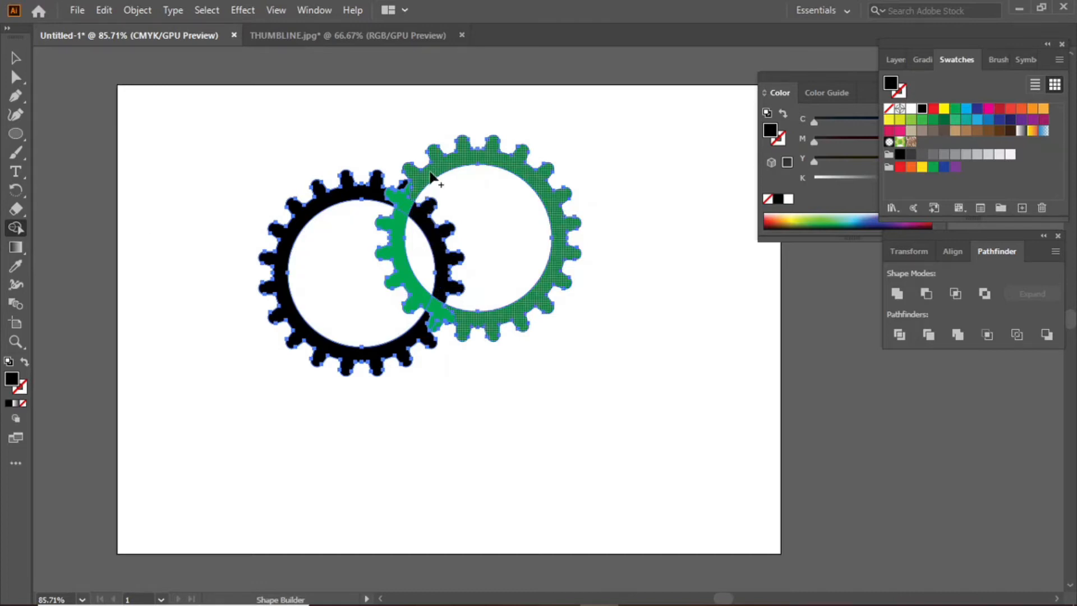
{"action": "left_click_drag", "start_coordinate": [420, 188], "coordinate": [403, 222]}
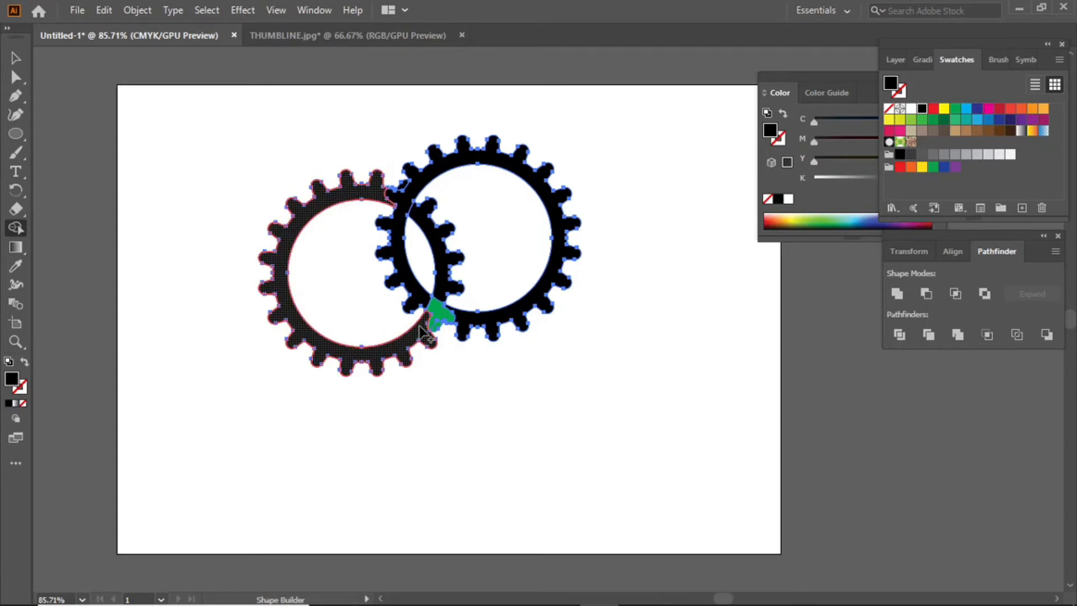
{"action": "left_click_drag", "start_coordinate": [422, 322], "coordinate": [444, 298]}
{"action": "key", "text": "v"}
{"action": "left_click", "coordinate": [311, 108]}
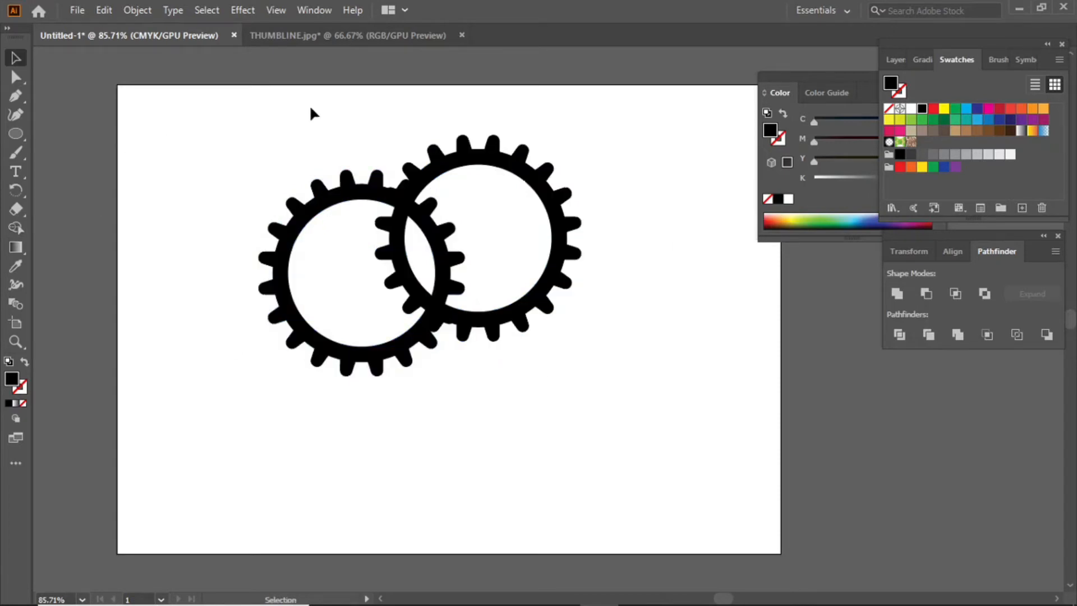
Recolour the right-hand gear green from the swatches.
{"action": "left_click", "coordinate": [511, 167]}
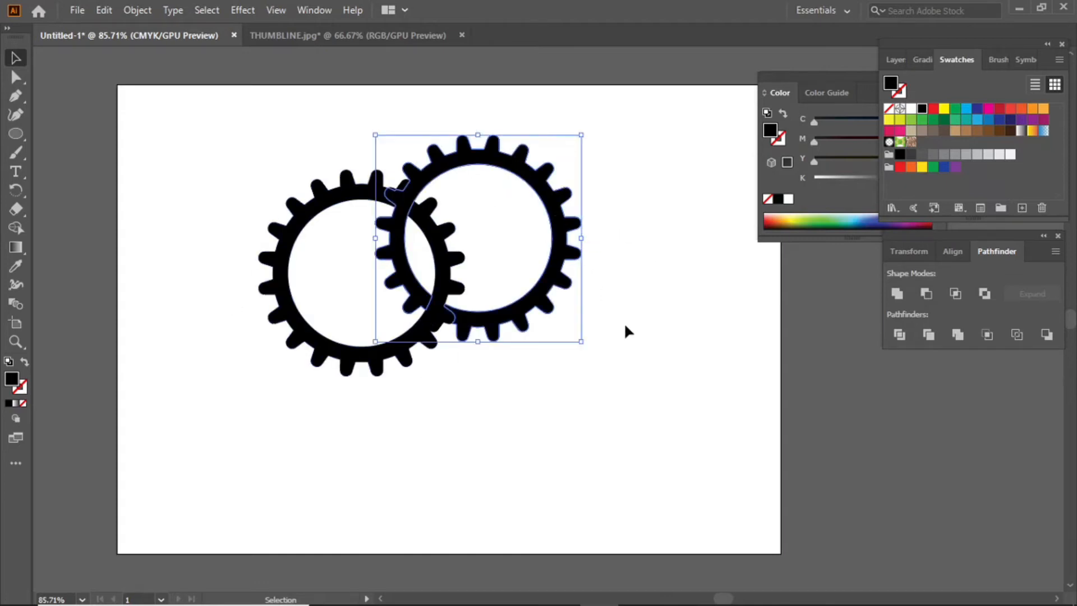
{"action": "left_click", "coordinate": [956, 108]}
{"action": "left_click", "coordinate": [685, 326]}
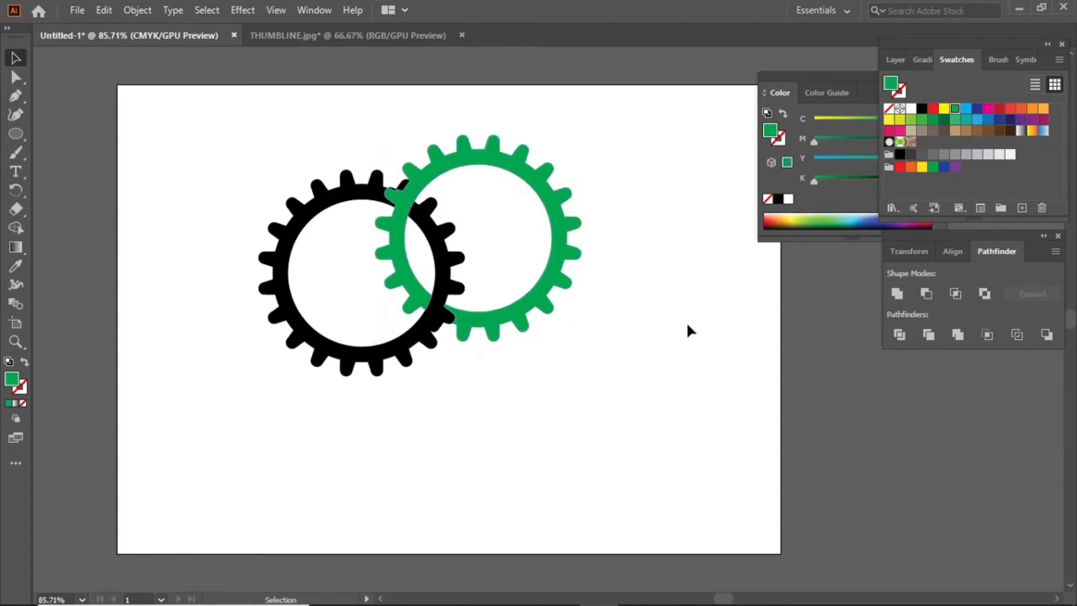
Draw a large rectangle over most of the artboard and fill it dark brown.
{"action": "right_click", "coordinate": [15, 133]}
{"action": "left_click", "coordinate": [53, 133]}
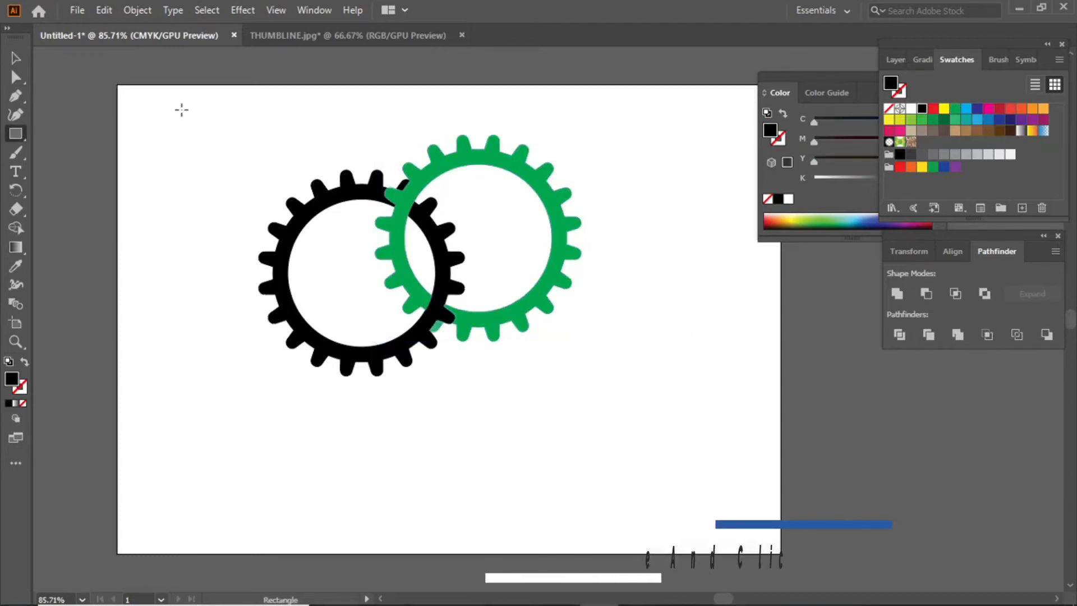
{"action": "mouse_move", "coordinate": [182, 110]}
{"action": "left_mouse_down"}
{"action": "mouse_move", "coordinate": [577, 418]}
{"action": "mouse_move", "coordinate": [749, 496]}
{"action": "mouse_move", "coordinate": [756, 477]}
{"action": "left_mouse_up"}
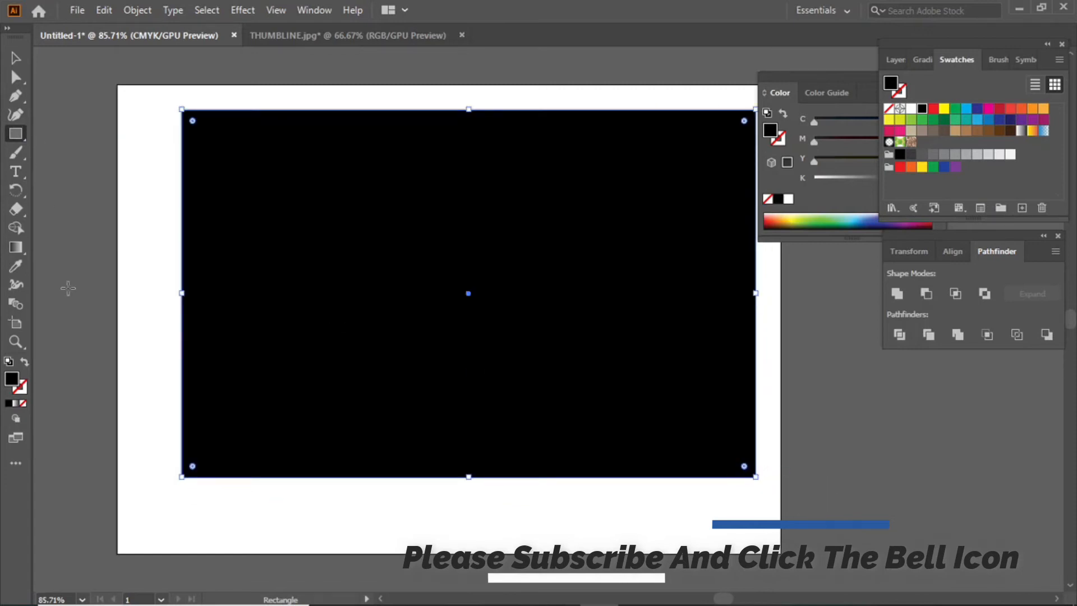
{"action": "left_click", "coordinate": [944, 131]}
Send the brown rectangle to the back via Arrange > Send to Back.
{"action": "left_click", "coordinate": [16, 57]}
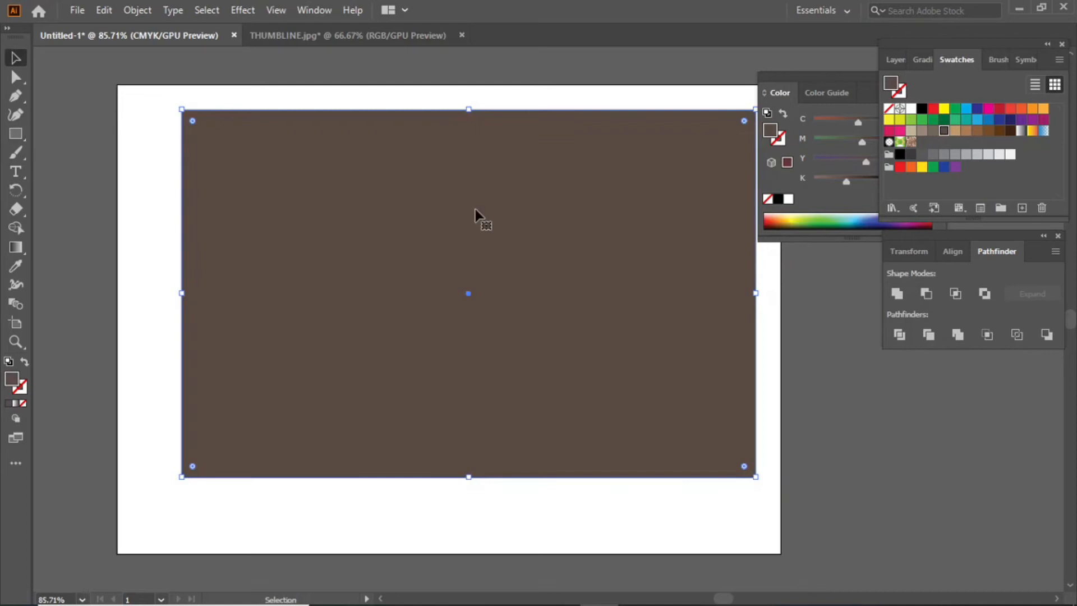
{"action": "right_click", "coordinate": [481, 212]}
{"action": "mouse_move", "coordinate": [605, 476]}
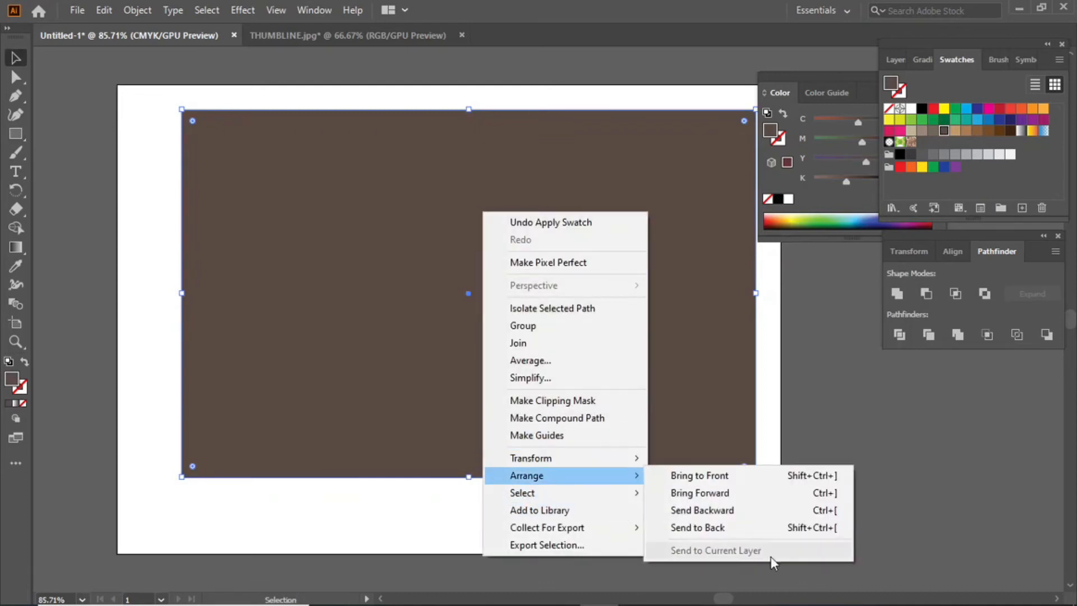
{"action": "left_click", "coordinate": [715, 526]}
{"action": "left_click", "coordinate": [768, 419]}
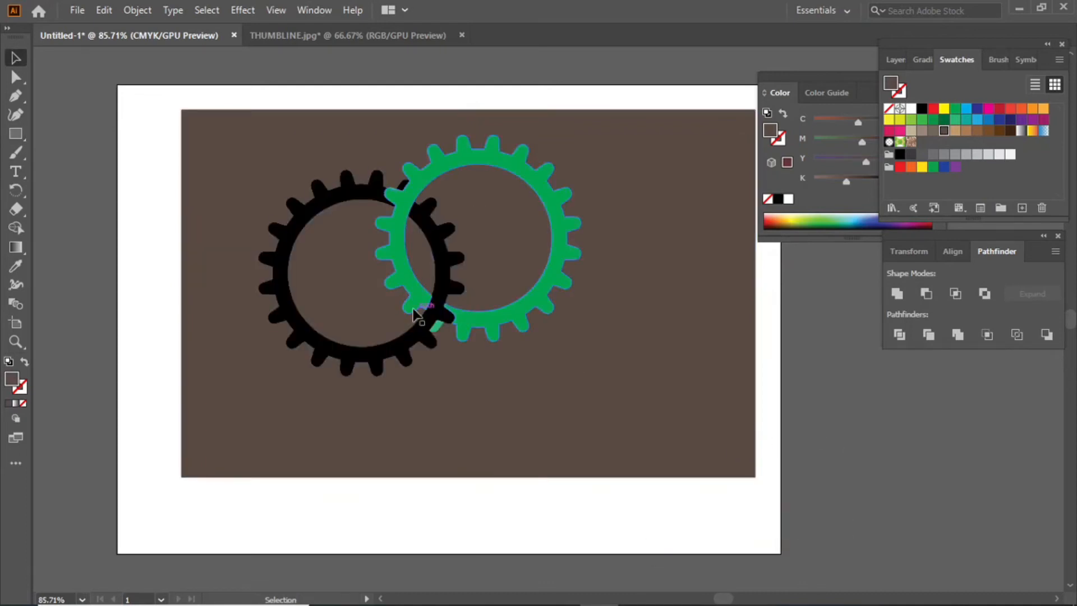
Colour the left gear and its leftover fragment white from the swatches.
{"action": "left_click", "coordinate": [415, 347]}
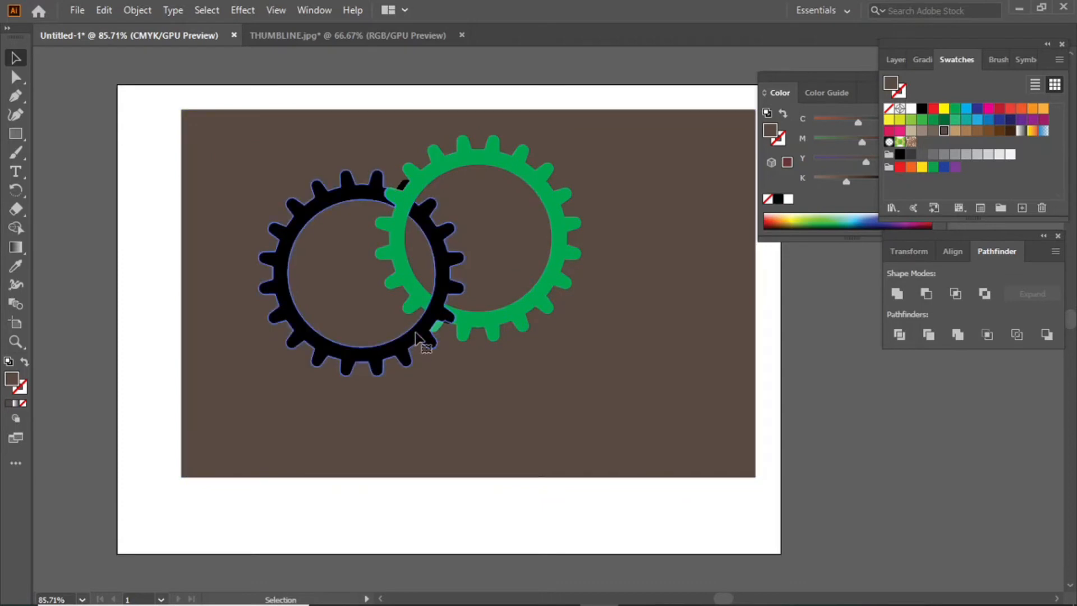
{"action": "left_click", "coordinate": [913, 110]}
{"action": "left_click", "coordinate": [649, 176]}
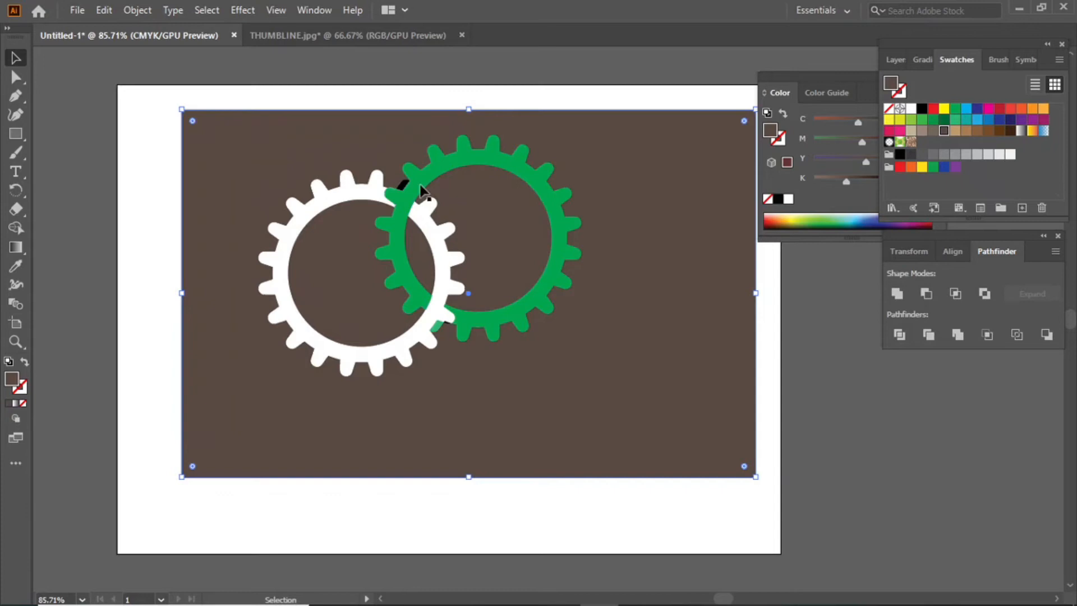
{"action": "left_click", "coordinate": [402, 183]}
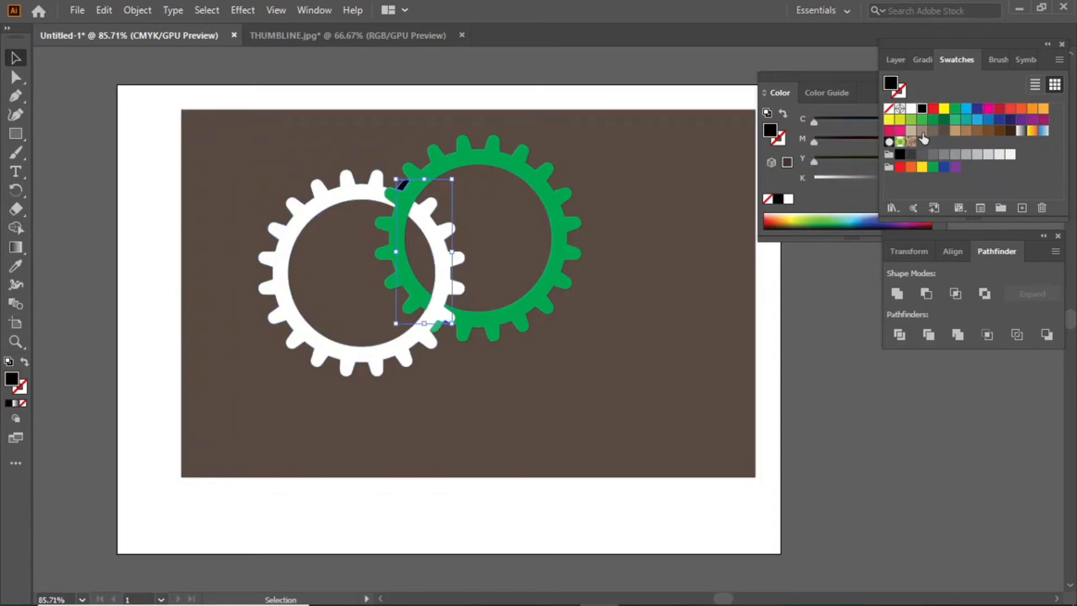
{"action": "left_click", "coordinate": [910, 109]}
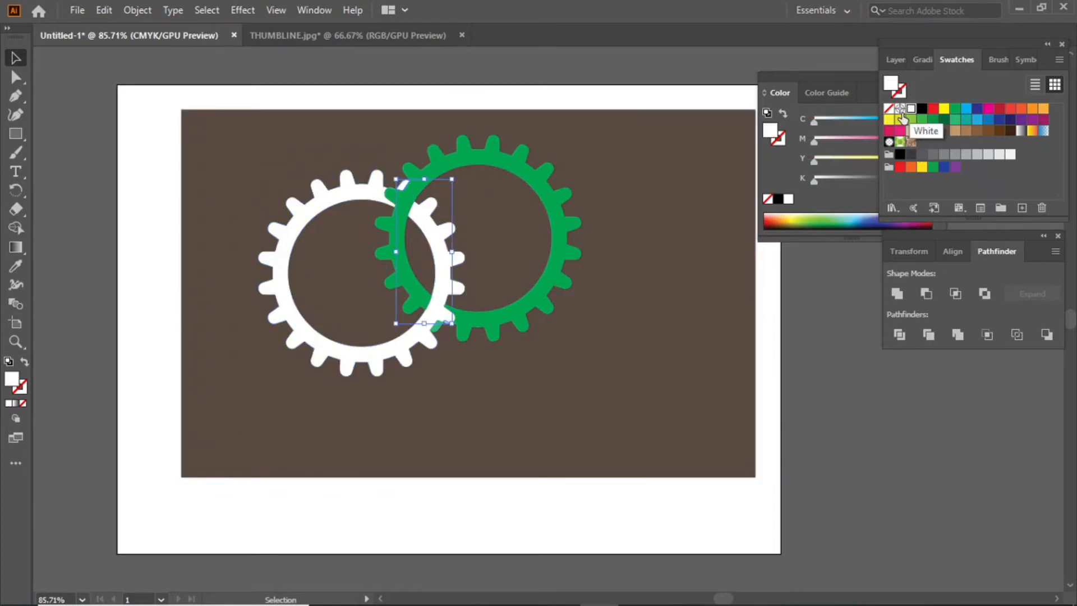
{"action": "left_click", "coordinate": [708, 114]}
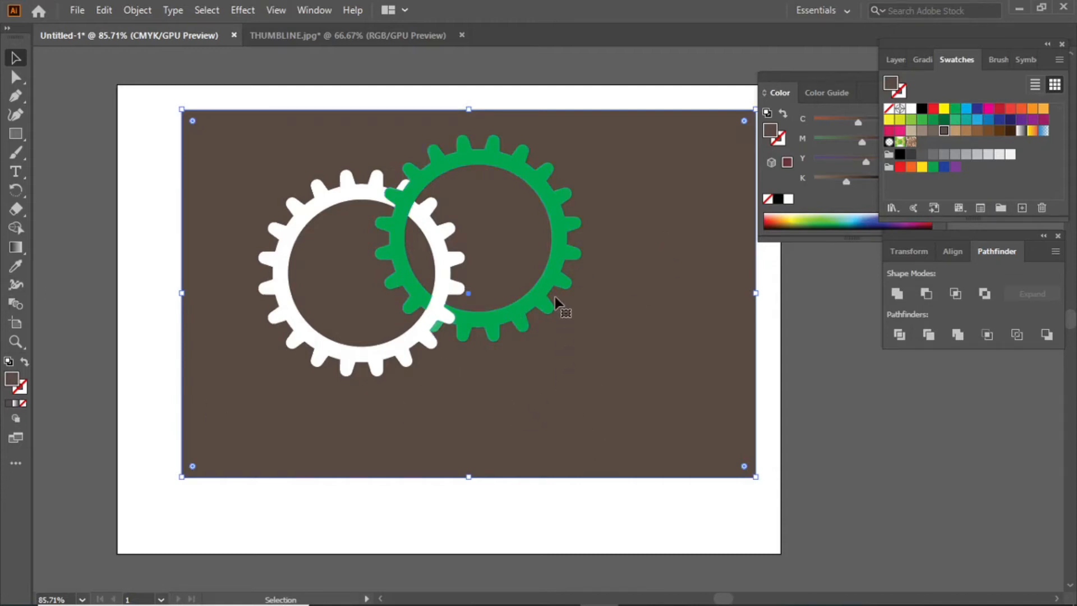
Select both gears together.
{"action": "key", "text": "a"}
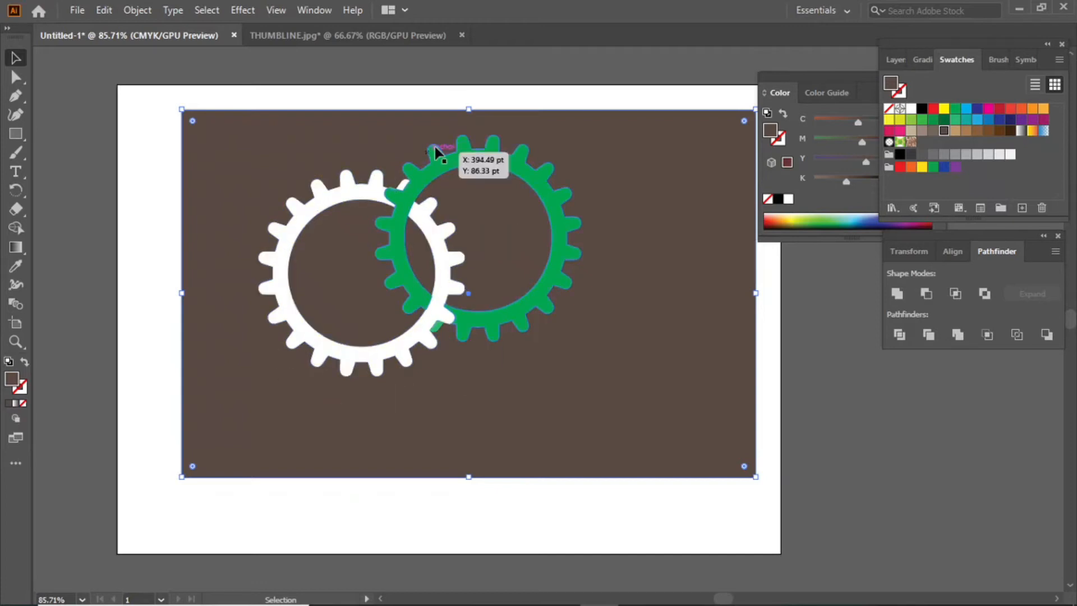
{"action": "key", "text": "ctrl+plus"}
{"action": "key", "text": "v"}
{"action": "key", "text": "ctrl+minus"}
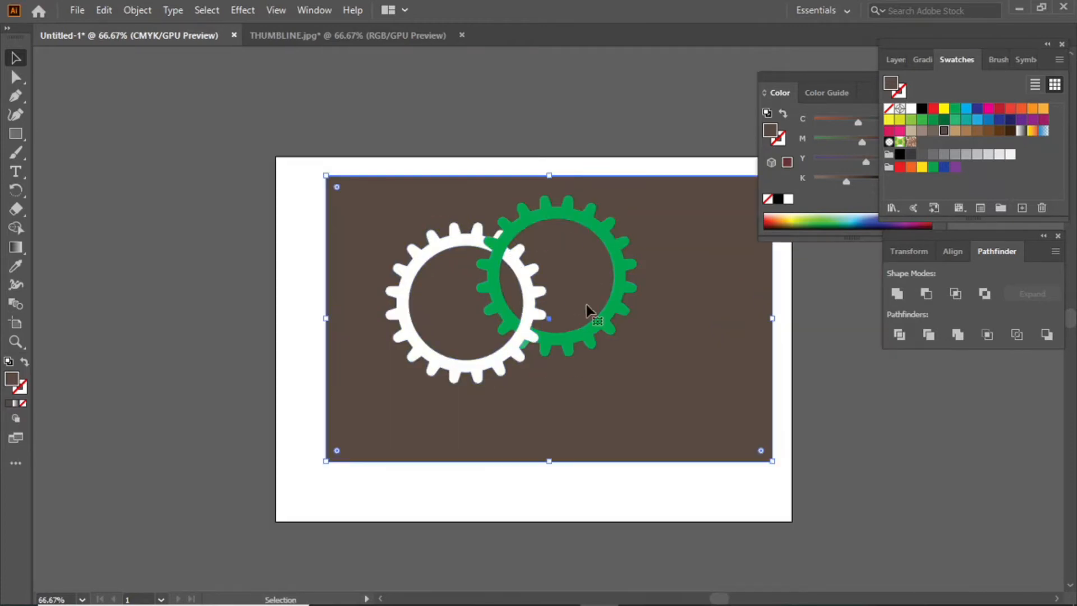
{"action": "left_click", "coordinate": [512, 238]}
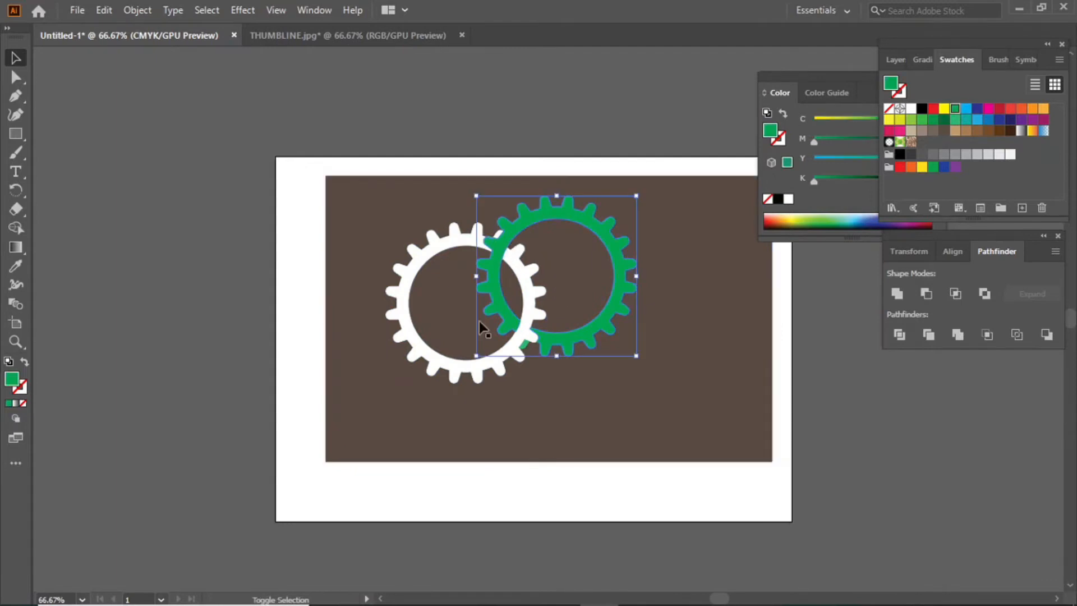
{"action": "left_click", "coordinate": [444, 369], "text": "shift"}
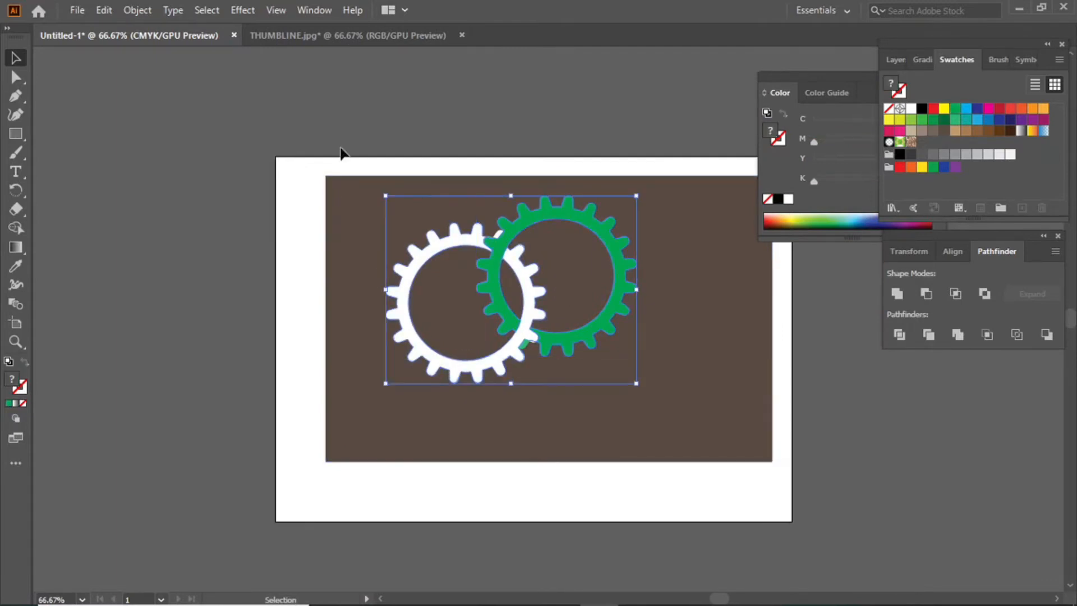
Apply a Drop Shadow with 4 pt blur, X offset 3 pt, Y offset -4 pt, then deselect.
{"action": "left_click", "coordinate": [250, 9]}
{"action": "mouse_move", "coordinate": [308, 191]}
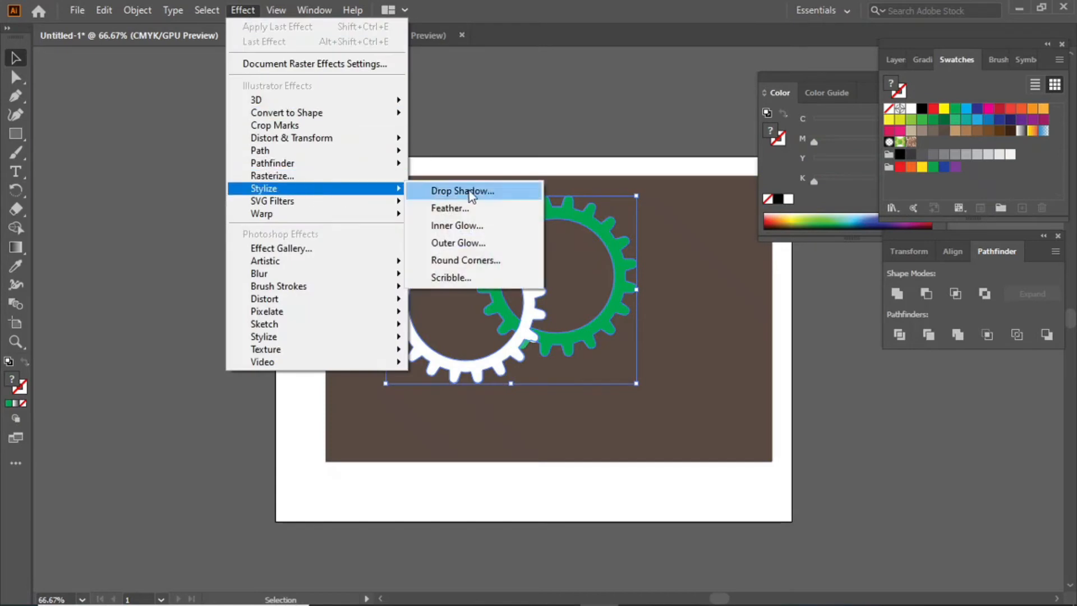
{"action": "left_click", "coordinate": [479, 194]}
{"action": "left_click_drag", "start_coordinate": [531, 185], "coordinate": [808, 218]}
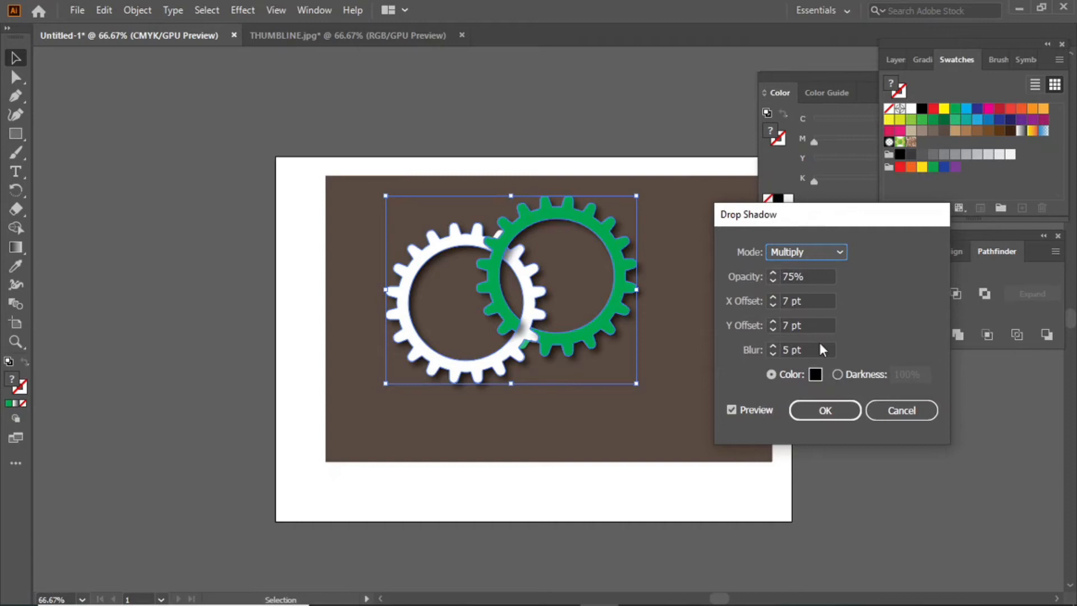
{"action": "left_click", "coordinate": [773, 352]}
{"action": "left_click", "coordinate": [773, 352]}
{"action": "left_click", "coordinate": [773, 353]}
{"action": "left_click", "coordinate": [773, 352]}
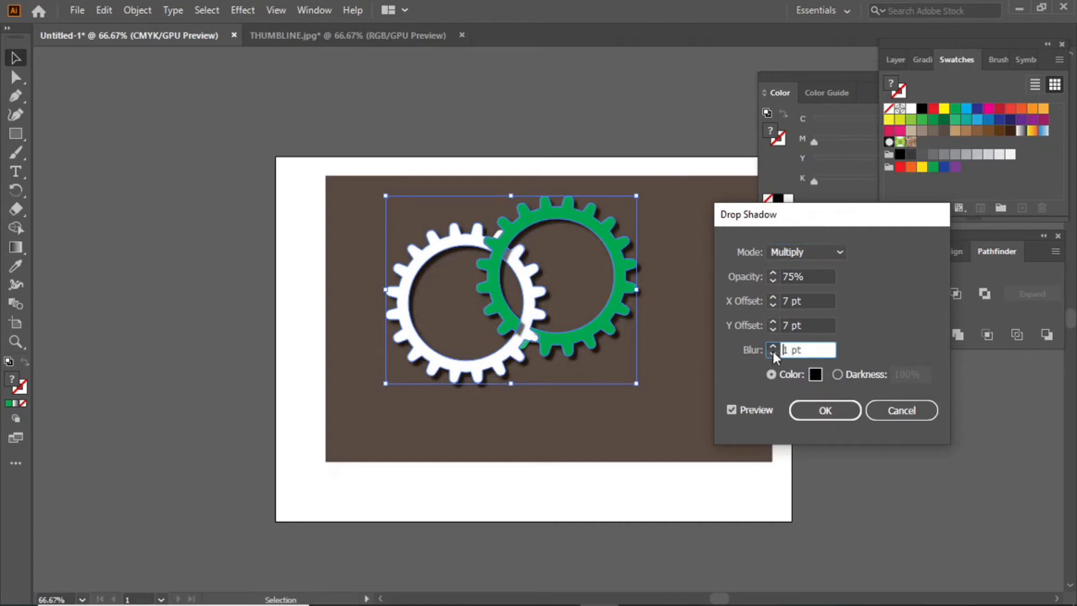
{"action": "left_click", "coordinate": [773, 345]}
{"action": "left_click", "coordinate": [773, 346]}
{"action": "left_click", "coordinate": [773, 345]}
{"action": "left_click", "coordinate": [773, 330]}
{"action": "left_click", "coordinate": [773, 330]}
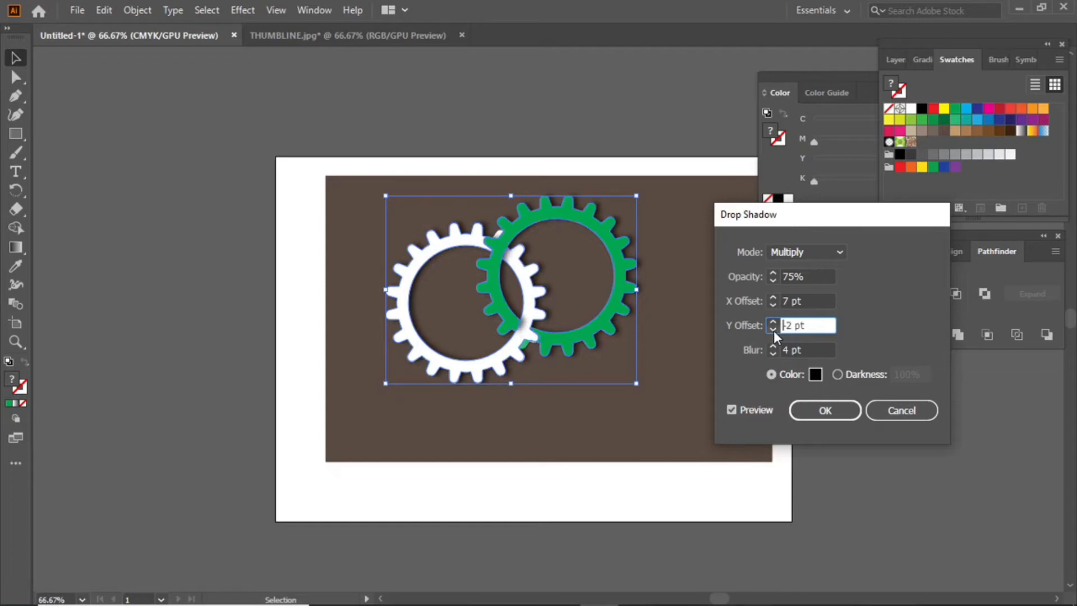
{"action": "left_click", "coordinate": [773, 330]}
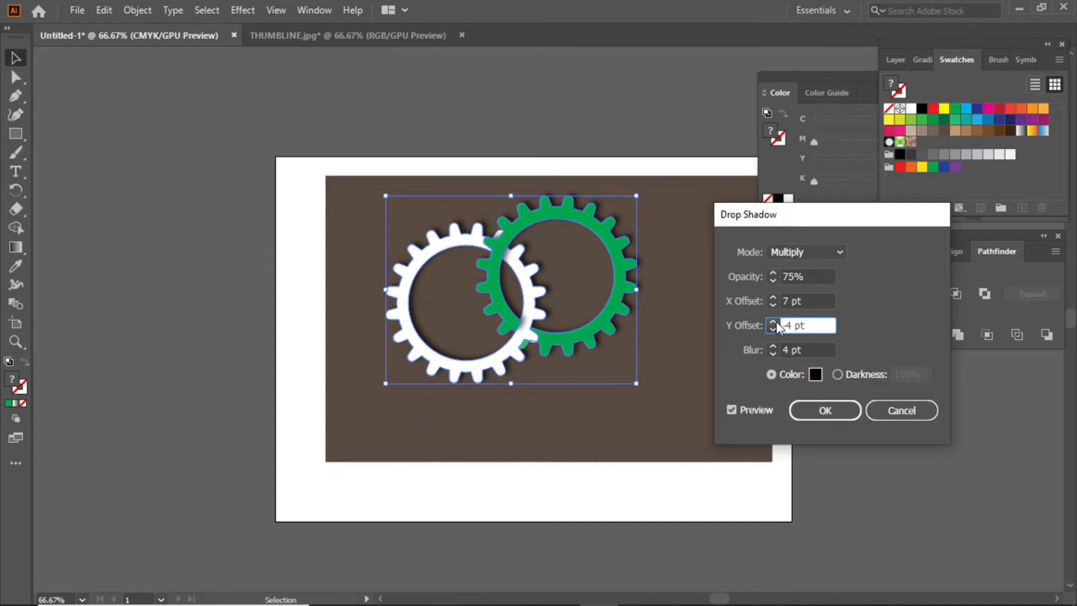
{"action": "left_click", "coordinate": [774, 304]}
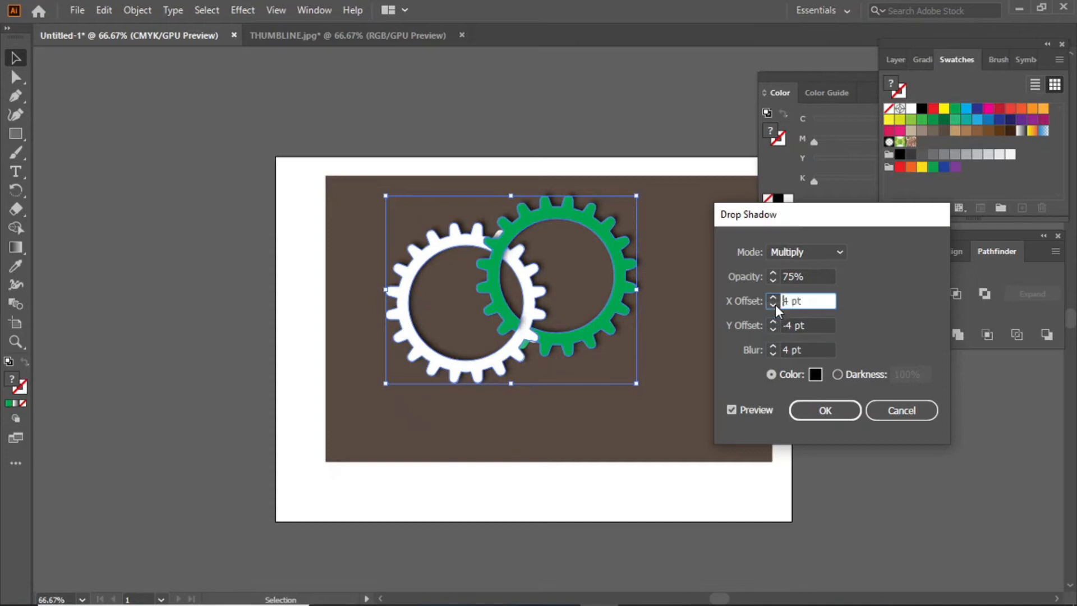
{"action": "left_click", "coordinate": [818, 409]}
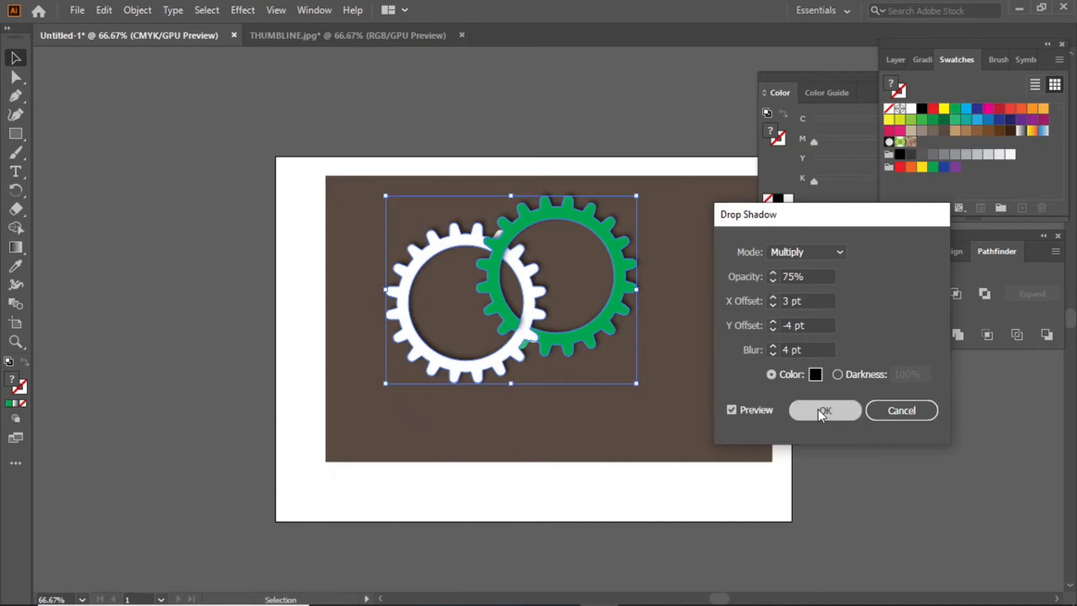
{"action": "left_click", "coordinate": [809, 405]}
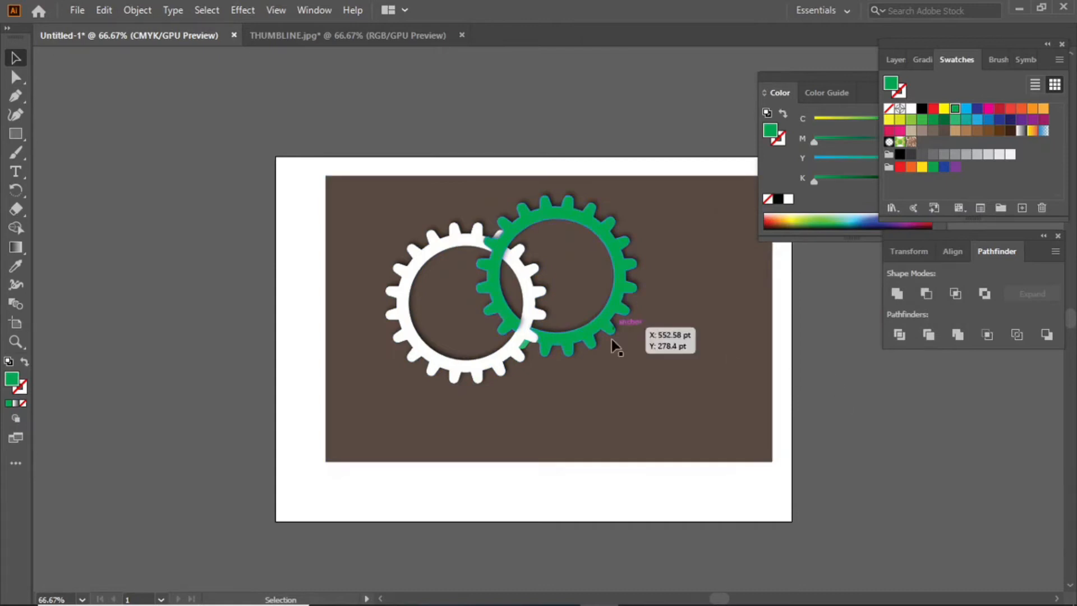
Nudge the brown background up-left and compare with the THUMBLINE.jpg reference.
{"action": "key", "text": "ctrl+minus"}
{"action": "key", "text": "ctrl+plus"}
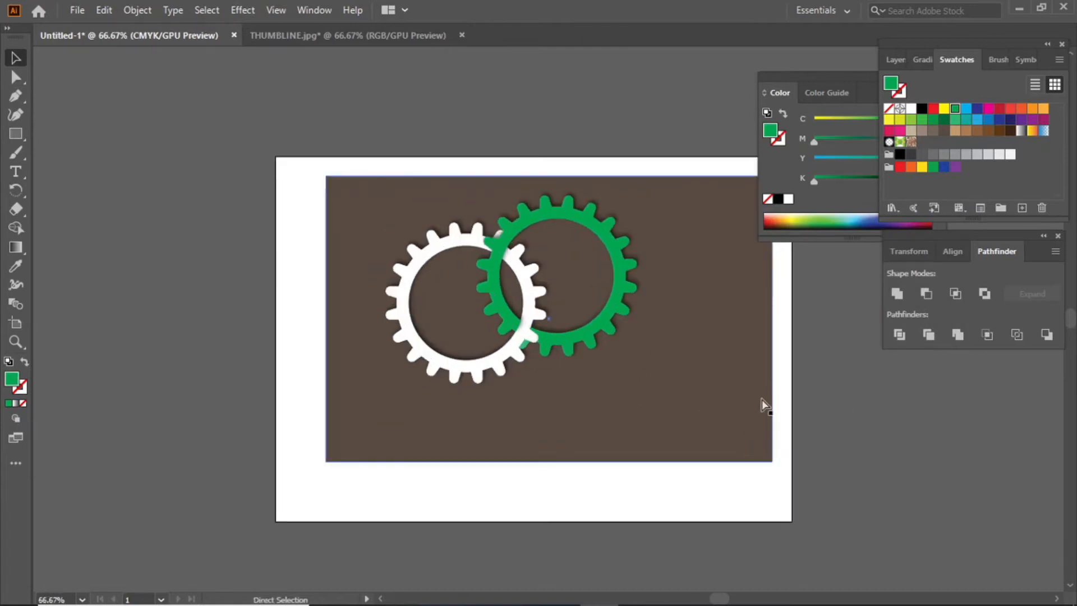
{"action": "left_click_drag", "start_coordinate": [705, 421], "coordinate": [692, 389]}
{"action": "left_click", "coordinate": [349, 42]}
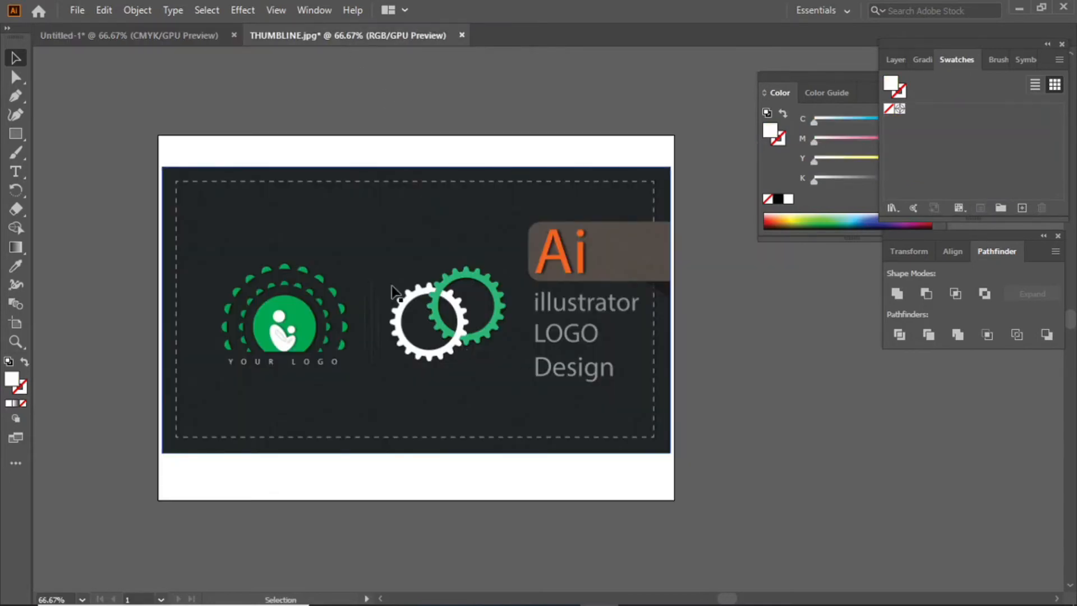
{"action": "left_click", "coordinate": [145, 35]}
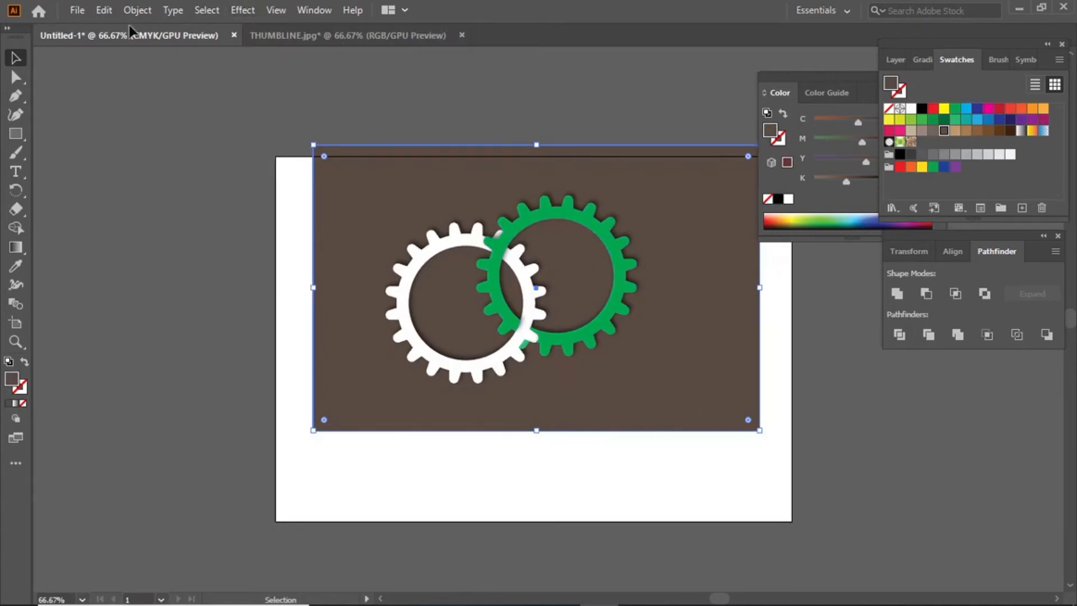
{"action": "left_click", "coordinate": [285, 32]}
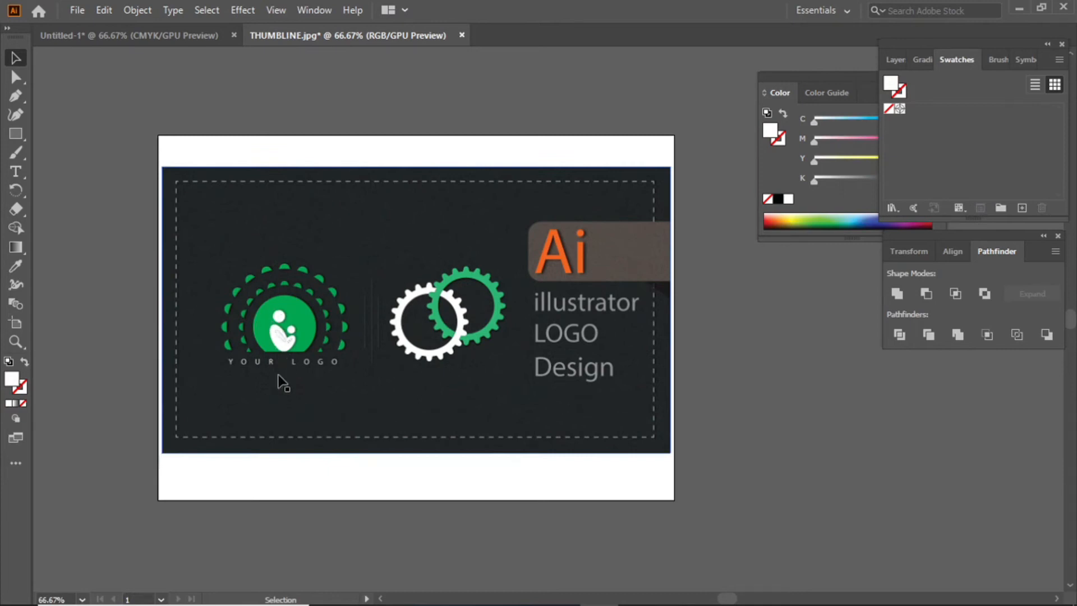
{"action": "left_click", "coordinate": [106, 35]}
Group the gears with the brown background and move the group left off the artboard.
{"action": "mouse_move", "coordinate": [674, 476]}
{"action": "left_mouse_down"}
{"action": "mouse_move", "coordinate": [596, 367]}
{"action": "mouse_move", "coordinate": [385, 169]}
{"action": "left_mouse_up"}
{"action": "right_click", "coordinate": [488, 259]}
{"action": "left_click", "coordinate": [527, 375]}
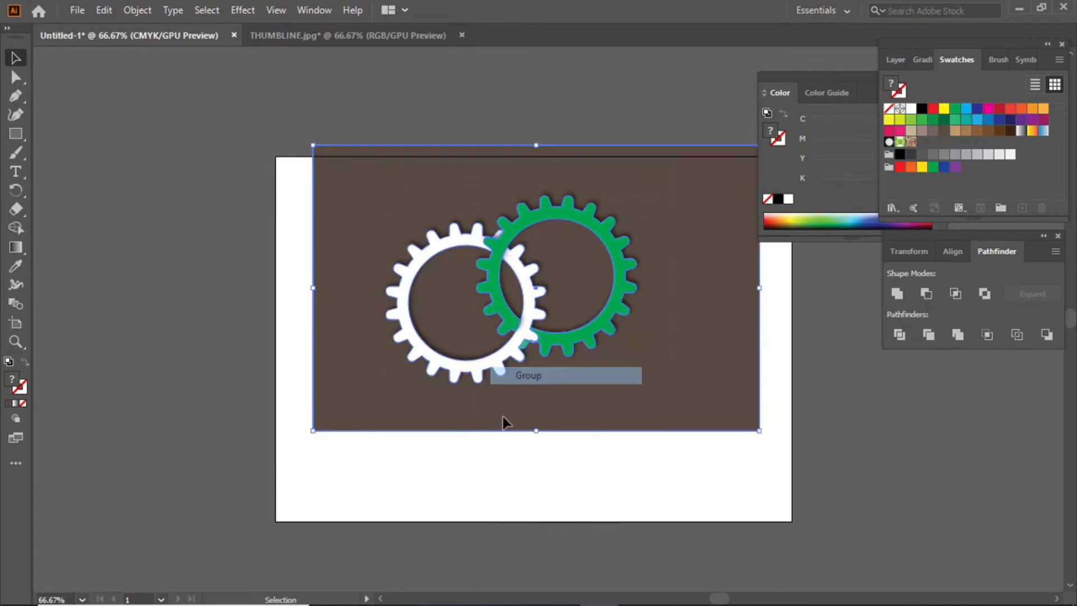
{"action": "left_click", "coordinate": [480, 487]}
{"action": "left_click_drag", "start_coordinate": [482, 253], "coordinate": [97, 260]}
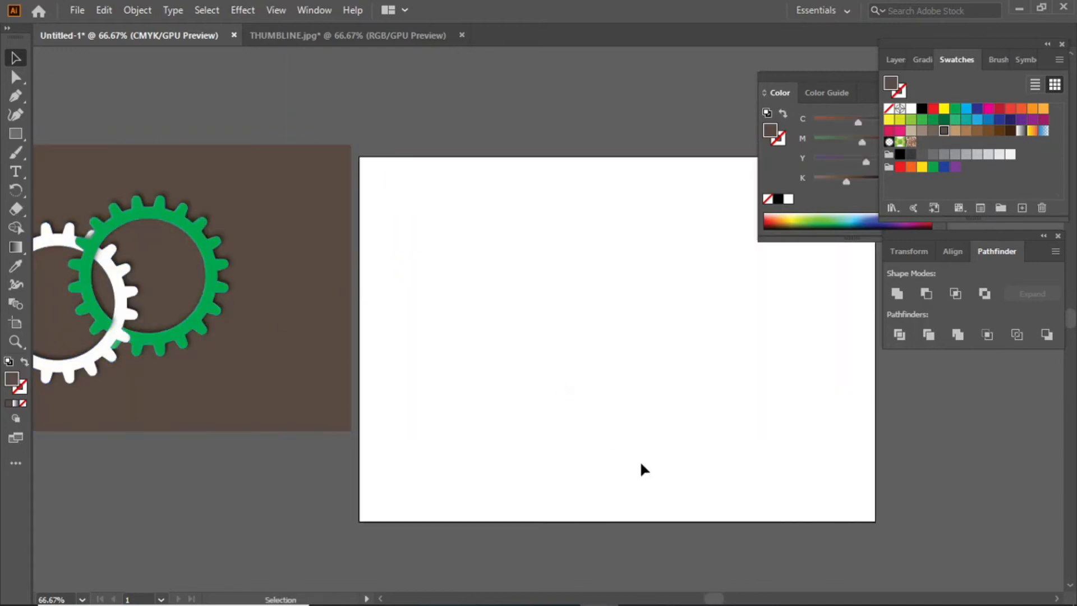
Reframe the view, dock the Color panel lower, and recheck the reference logo.
{"action": "key", "text": "ctrl+minus"}
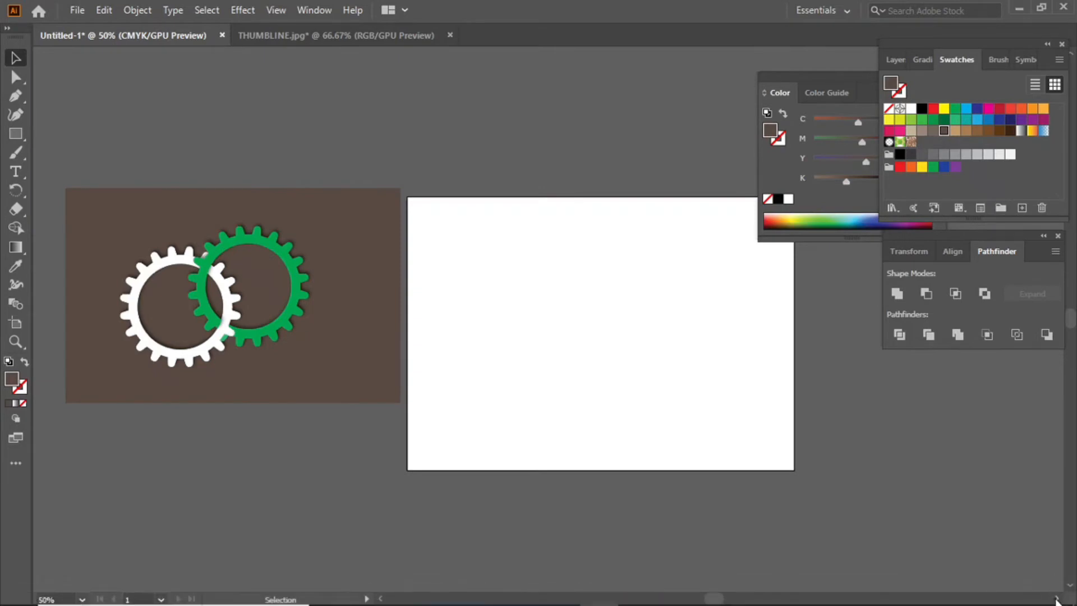
{"action": "scroll", "coordinate": [1057, 599], "scroll_direction": "right", "scroll_amount": 3}
{"action": "key", "text": "ctrl+plus"}
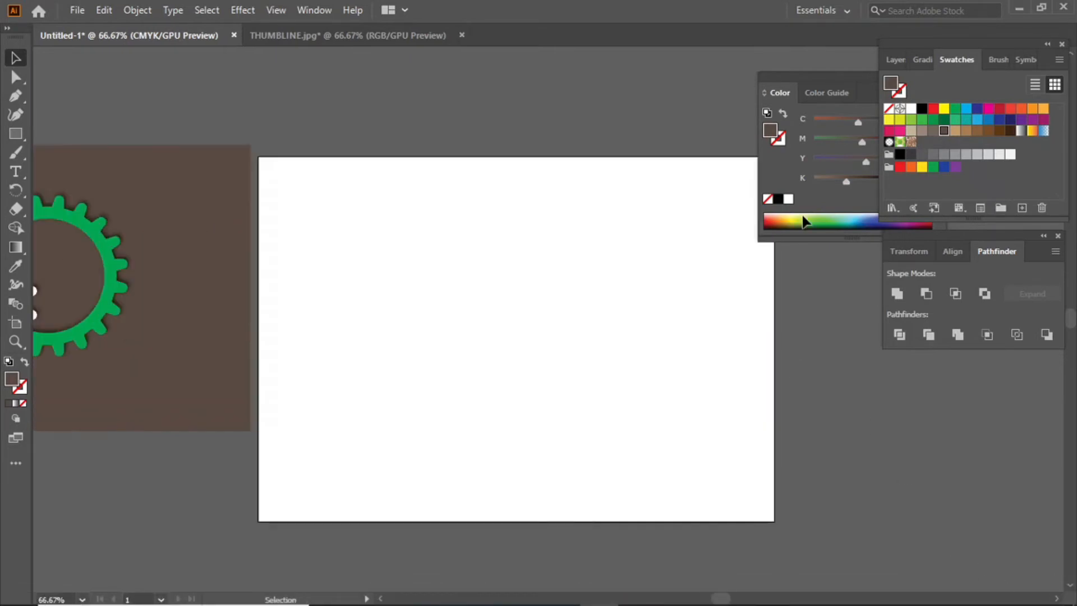
{"action": "left_click_drag", "start_coordinate": [809, 70], "coordinate": [928, 371]}
{"action": "left_click", "coordinate": [341, 34]}
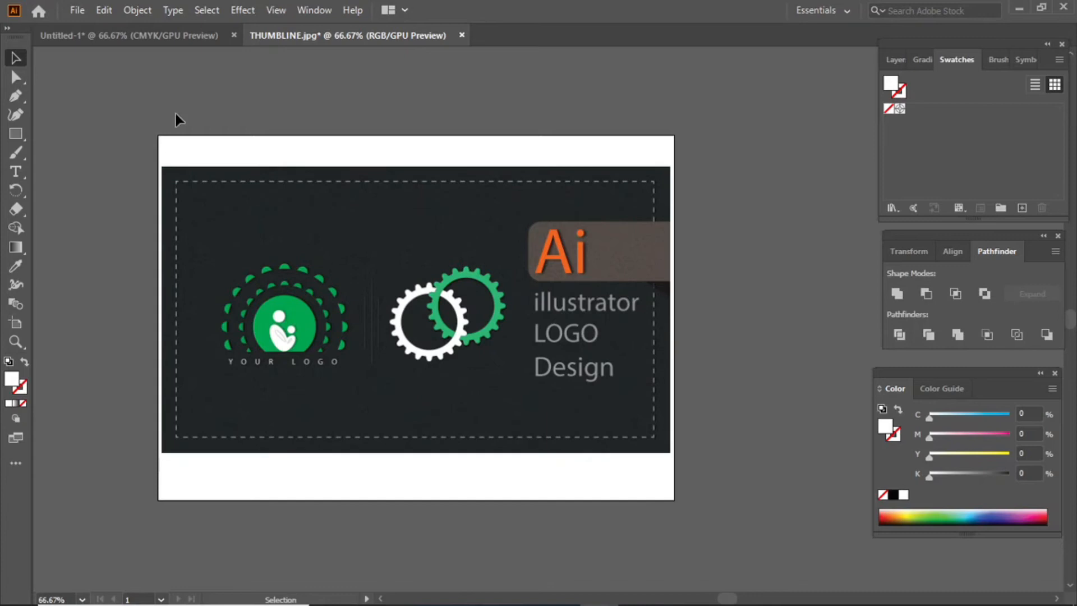
{"action": "left_click", "coordinate": [153, 34]}
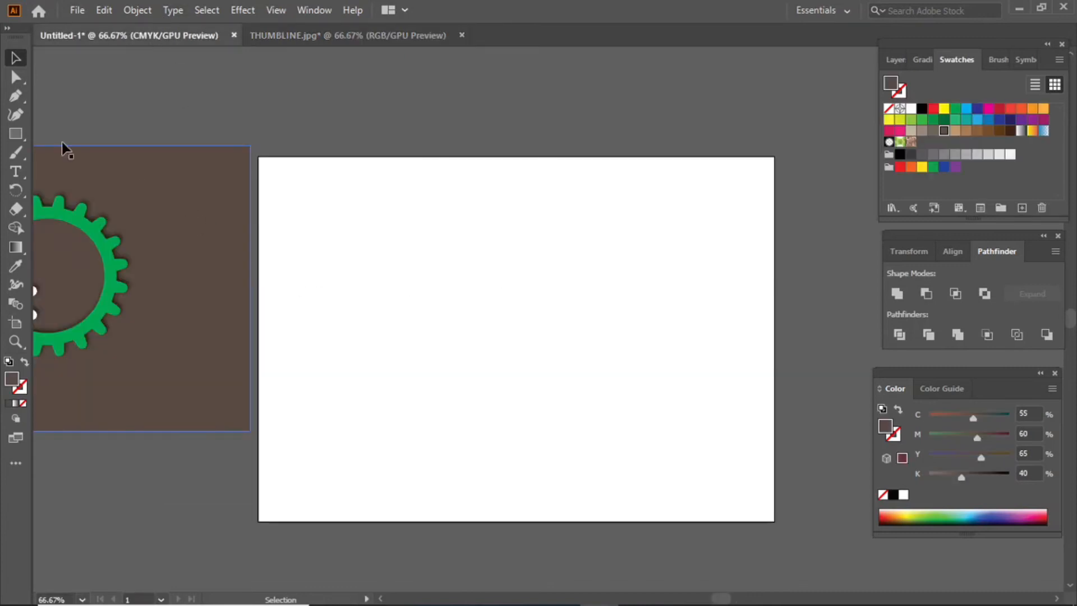
{"action": "left_click_drag", "start_coordinate": [15, 134], "coordinate": [81, 190]}
Create a 20-point star, enlarge it to about 288 pt, and move it near the artboard centre.
{"action": "left_click", "coordinate": [489, 311]}
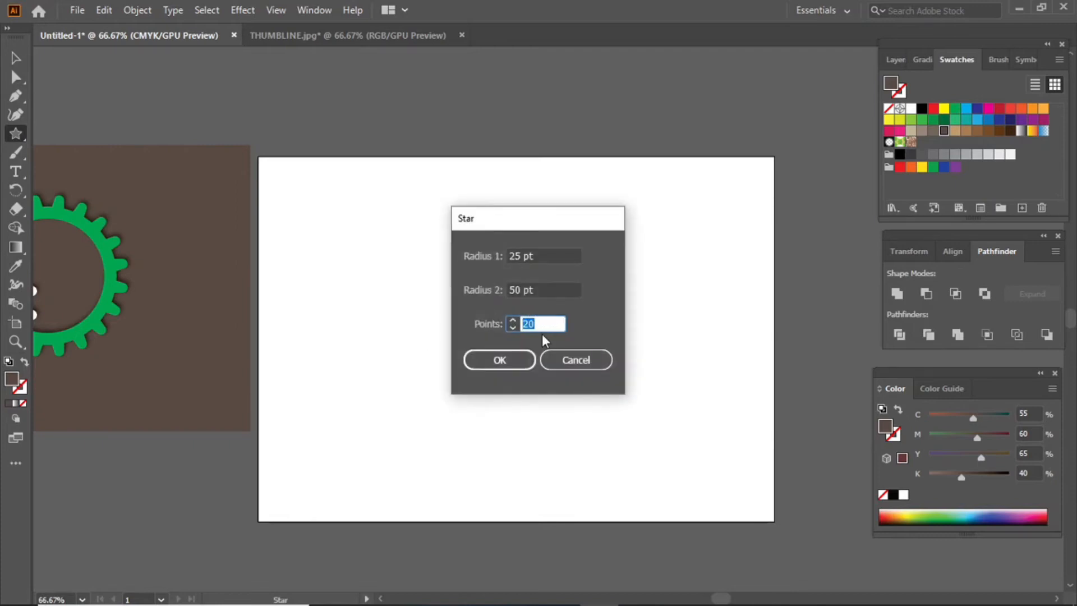
{"action": "left_click", "coordinate": [506, 360]}
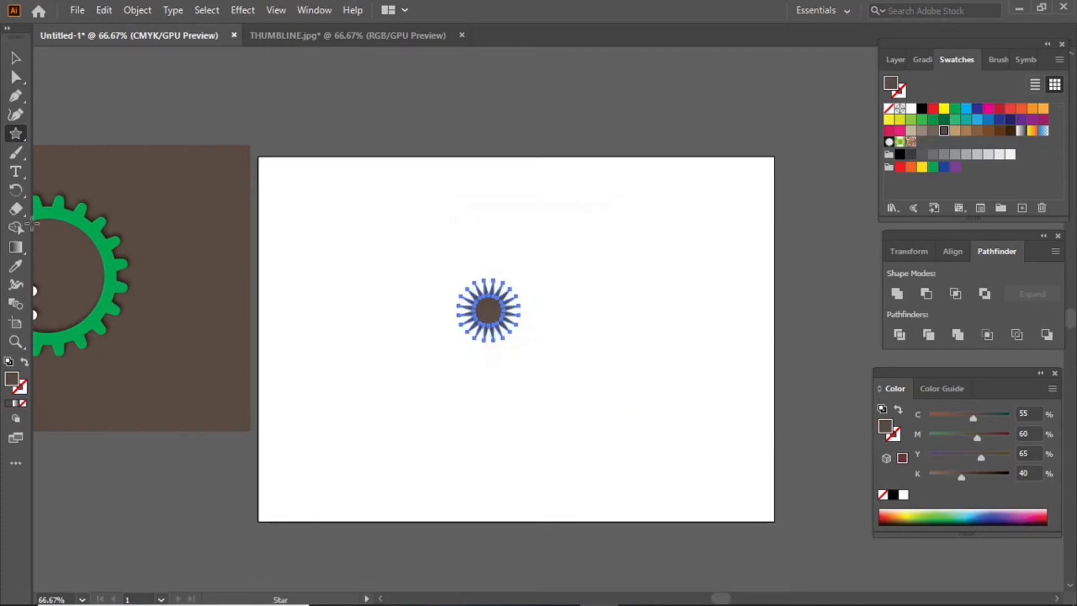
{"action": "left_click", "coordinate": [17, 57]}
{"action": "left_click_drag", "start_coordinate": [518, 339], "coordinate": [638, 483]}
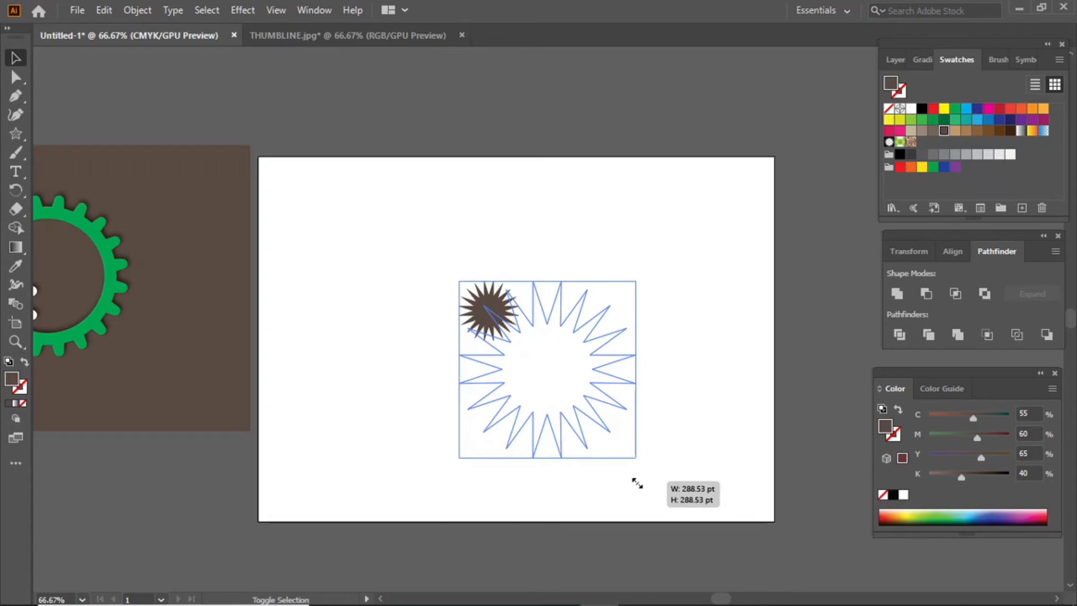
{"action": "left_click_drag", "start_coordinate": [637, 483], "coordinate": [637, 483]}
{"action": "left_click_drag", "start_coordinate": [553, 375], "coordinate": [527, 288]}
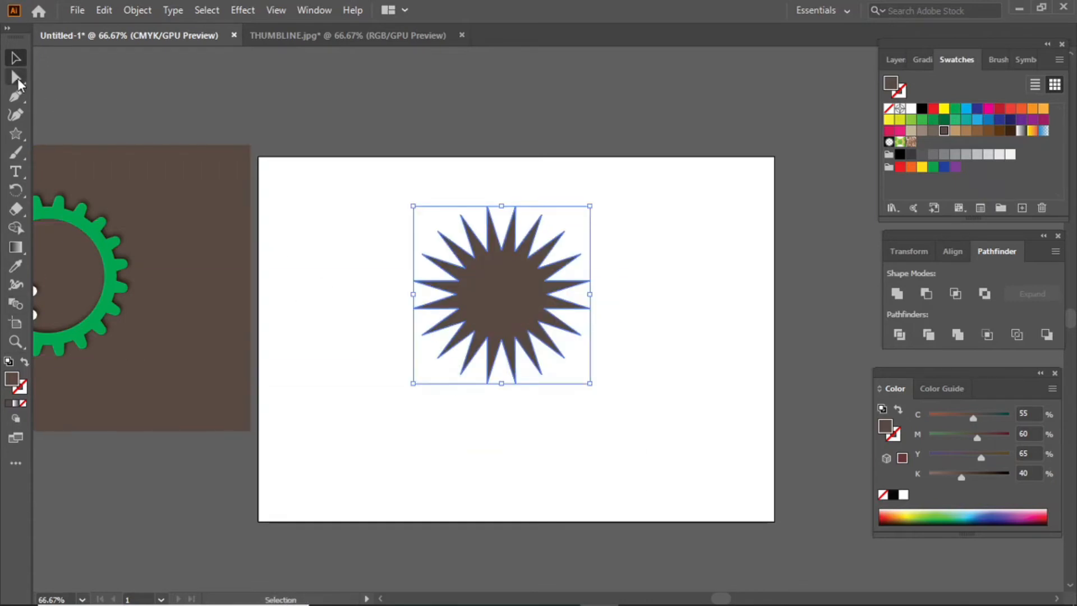
{"action": "left_click", "coordinate": [16, 79]}
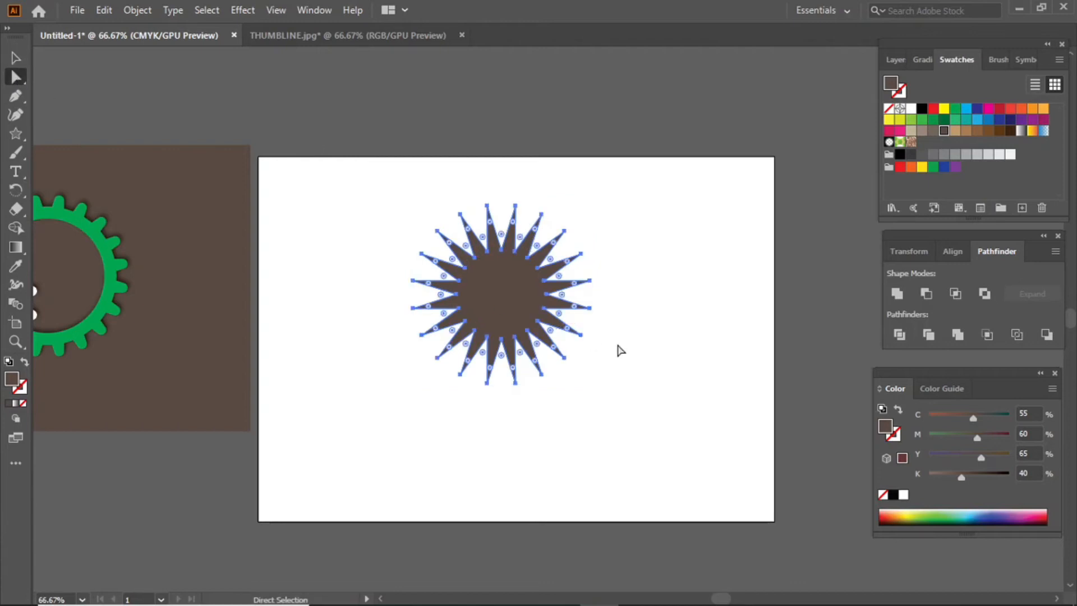
{"action": "key", "text": "ctrl+plus"}
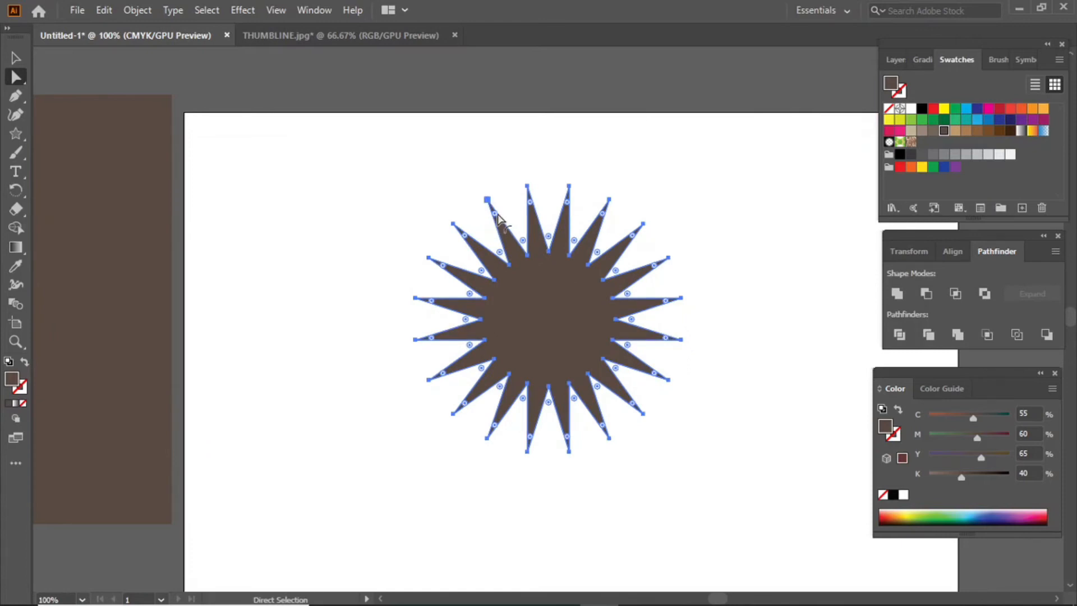
Round all the star's corners into a scalloped gear and move it up-left.
{"action": "left_click_drag", "start_coordinate": [498, 216], "coordinate": [508, 242]}
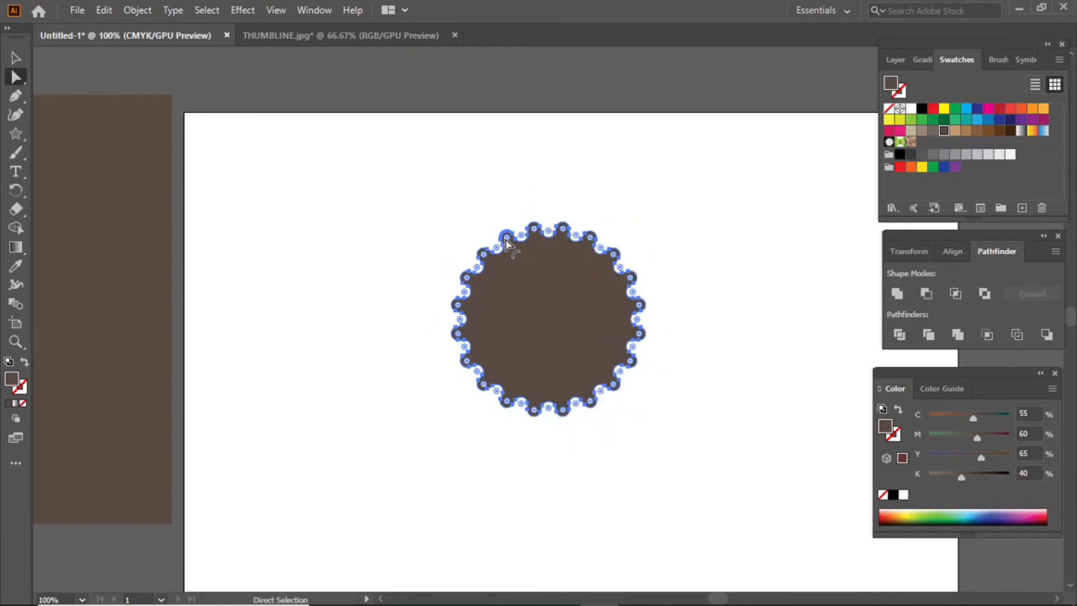
{"action": "left_click", "coordinate": [762, 270]}
{"action": "left_click_drag", "start_coordinate": [612, 305], "coordinate": [563, 264]}
{"action": "left_click", "coordinate": [667, 294]}
Draw a circle outward from the scalloped gear's centre.
{"action": "left_click", "coordinate": [522, 270]}
{"action": "left_click_drag", "start_coordinate": [20, 135], "coordinate": [72, 154]}
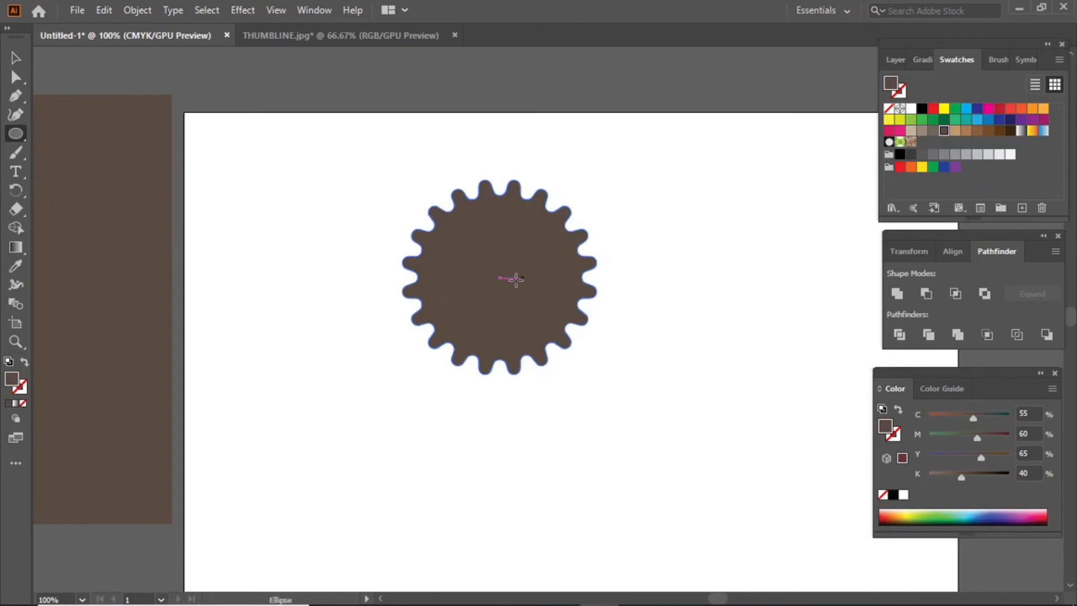
{"action": "left_click_drag", "start_coordinate": [500, 277], "coordinate": [543, 364]}
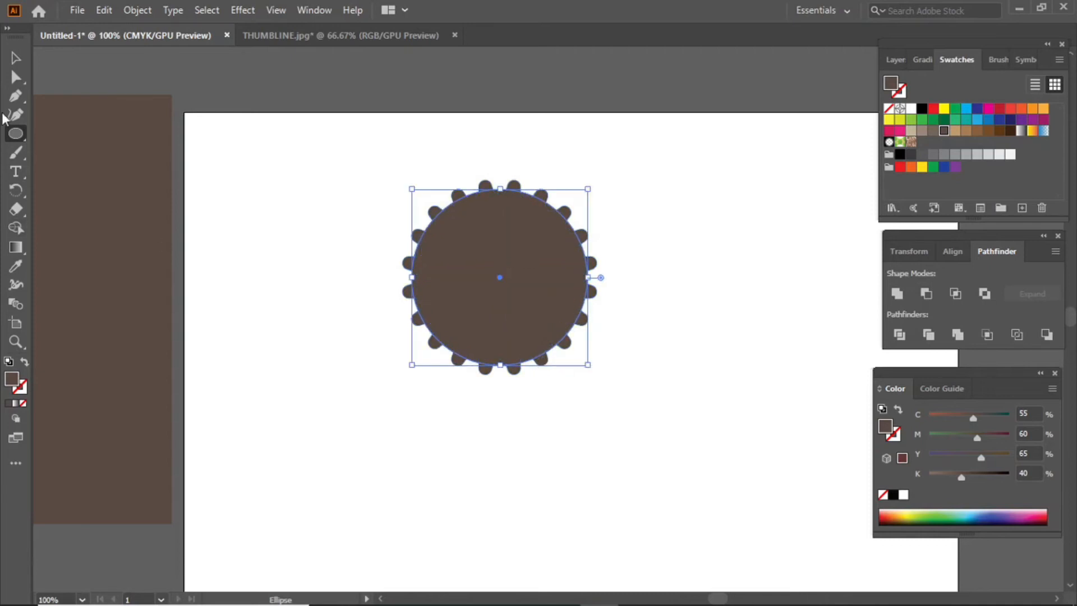
Select the circle and scalloped gear and apply Minus Front, leaving a ring of brown teeth.
{"action": "left_click", "coordinate": [18, 62]}
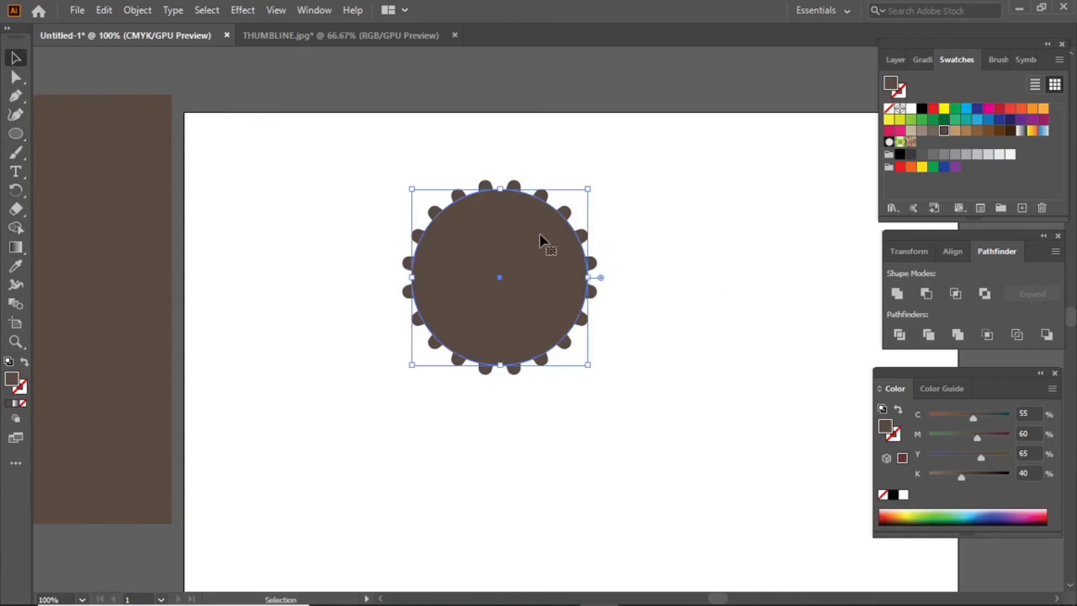
{"action": "left_click_drag", "start_coordinate": [572, 238], "coordinate": [549, 258]}
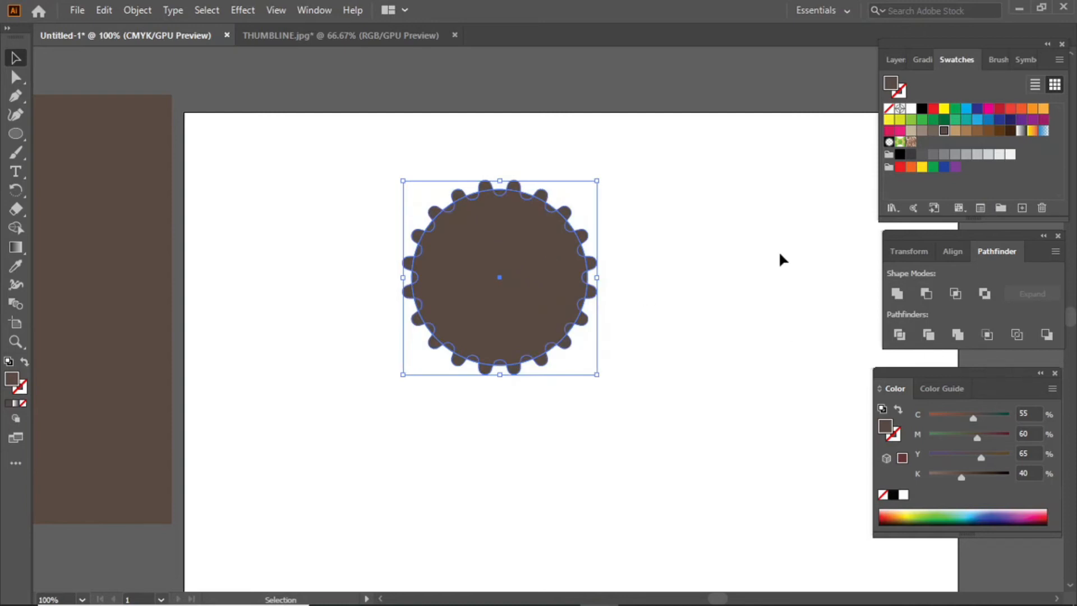
{"action": "left_click", "coordinate": [926, 293]}
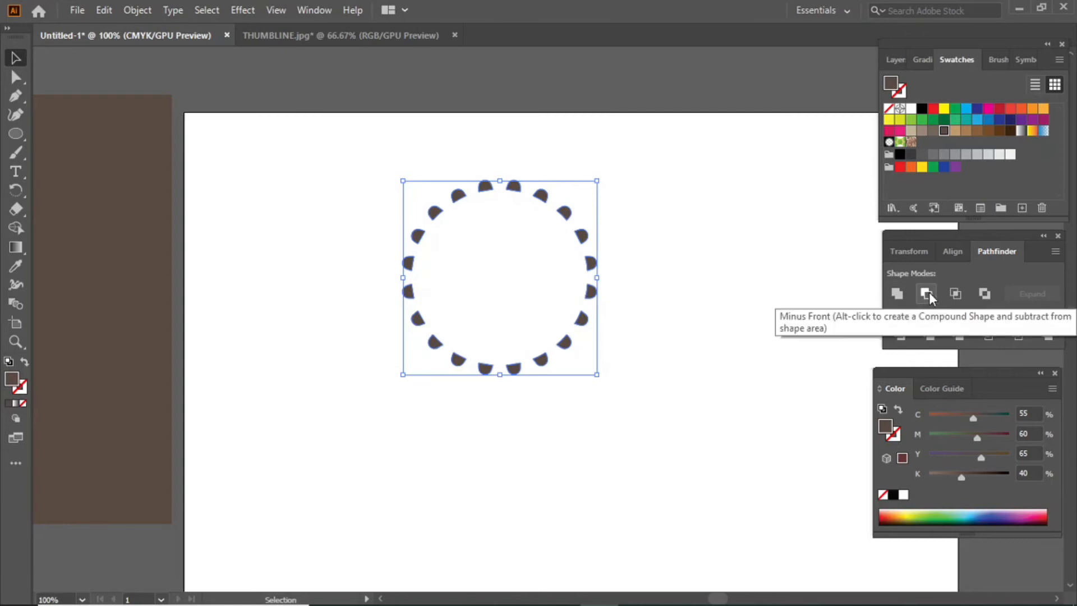
{"action": "left_click", "coordinate": [617, 217]}
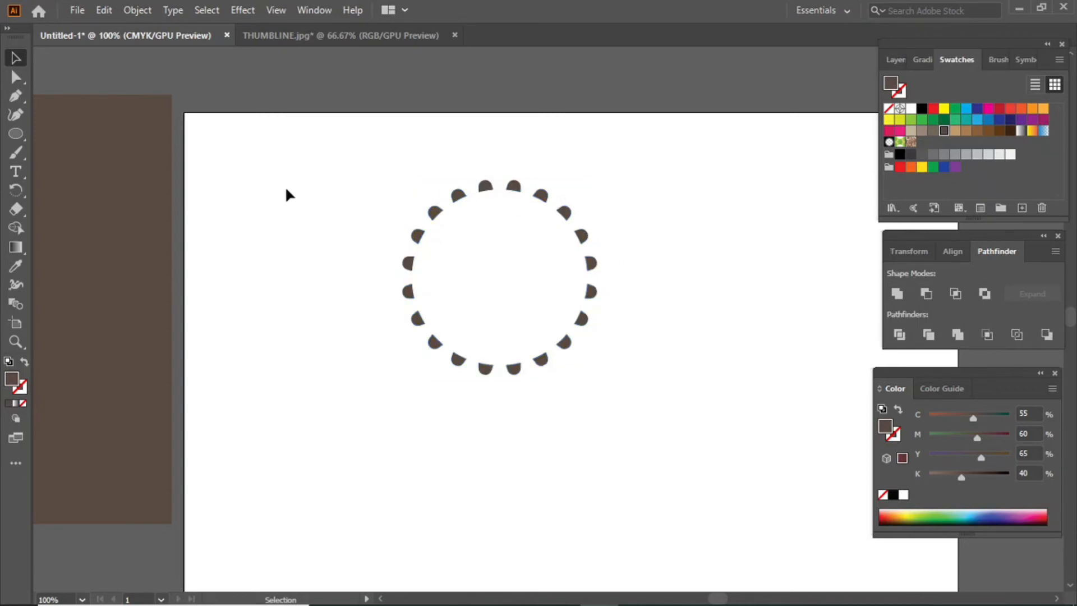
Copy the scallop ring, paste it in front, and shrink it to sit inside the first.
{"action": "left_click", "coordinate": [566, 213]}
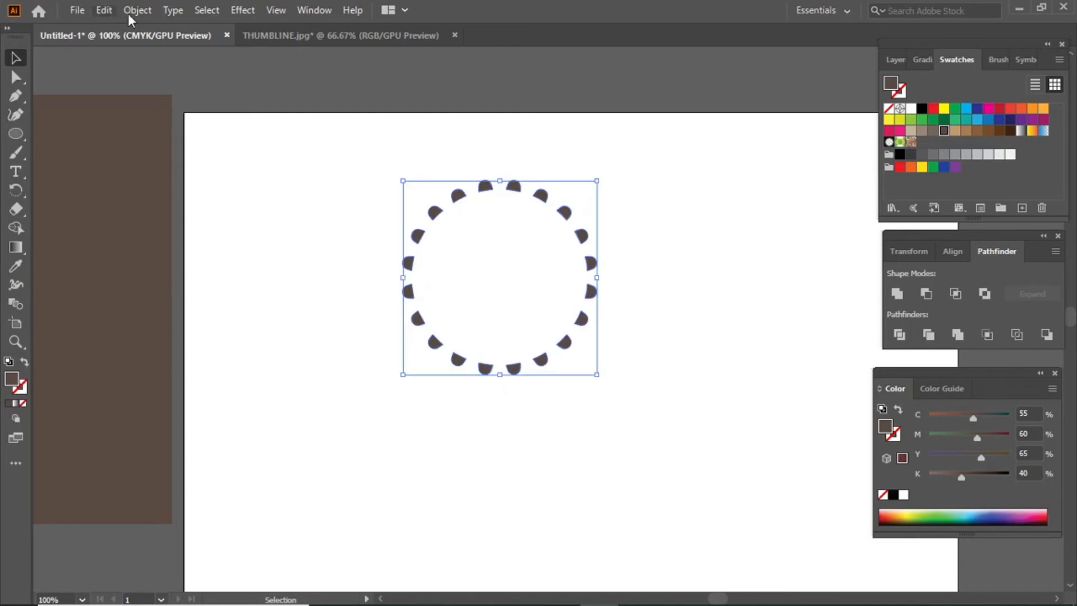
{"action": "left_click", "coordinate": [95, 13]}
{"action": "left_click", "coordinate": [129, 86]}
{"action": "left_click", "coordinate": [106, 13]}
{"action": "left_click", "coordinate": [147, 120]}
{"action": "left_click_drag", "start_coordinate": [599, 180], "coordinate": [574, 207]}
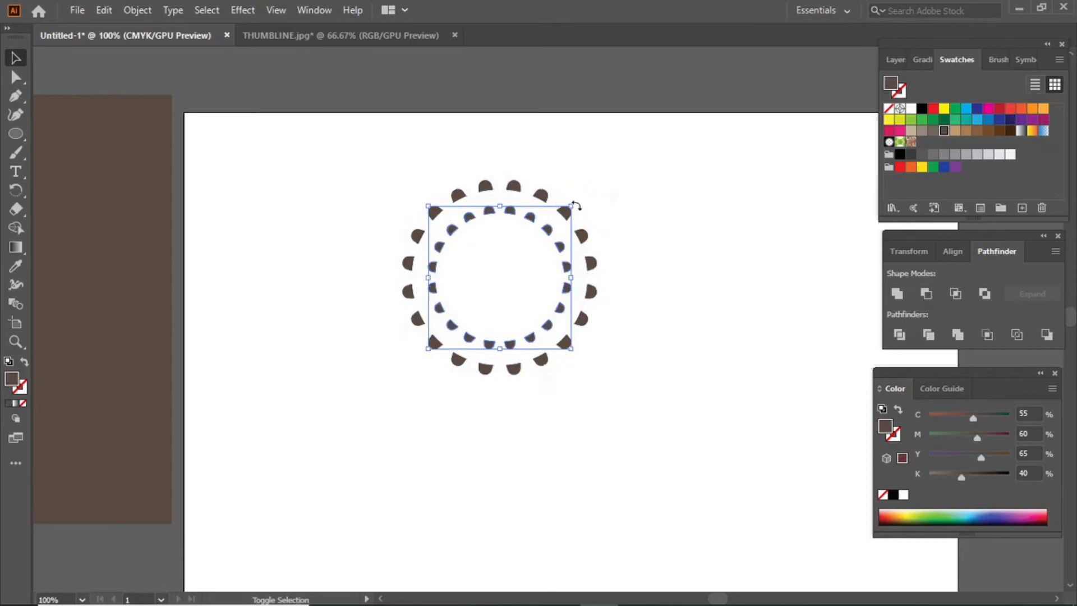
{"action": "left_click", "coordinate": [645, 236]}
Draw a solid brown circle about 78 pt across at the centre of the rings.
{"action": "mouse_move", "coordinate": [19, 129]}
{"action": "left_mouse_down"}
{"action": "mouse_move", "coordinate": [64, 134]}
{"action": "mouse_move", "coordinate": [67, 149]}
{"action": "left_mouse_up"}
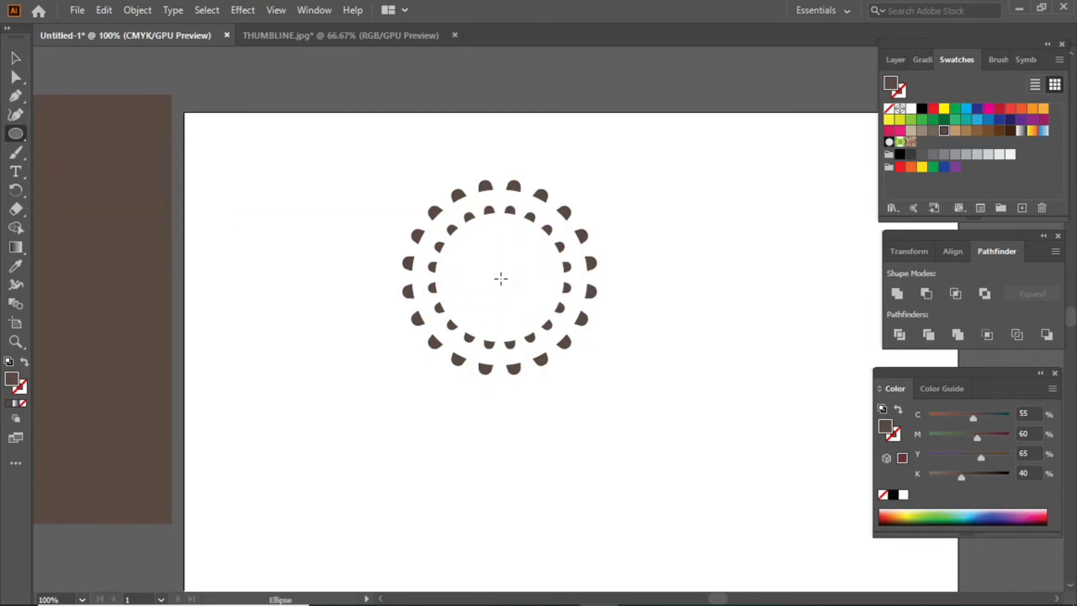
{"action": "left_click_drag", "start_coordinate": [496, 277], "coordinate": [533, 318]}
{"action": "key", "text": "v"}
{"action": "left_click", "coordinate": [402, 435]}
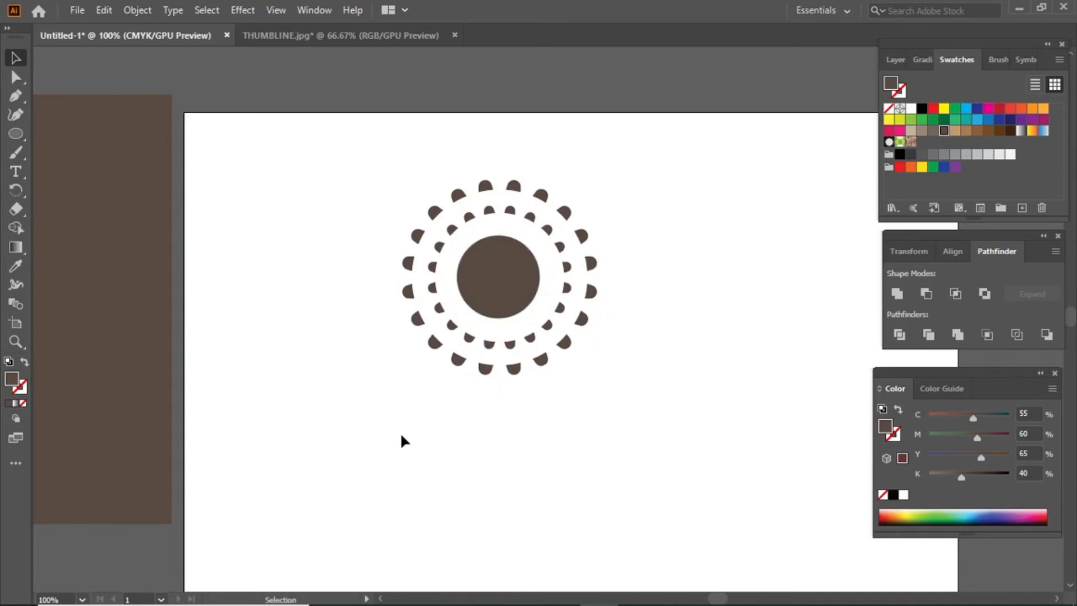
Draw a rectangle over the lower half of the rings up to their centre, then select everything.
{"action": "left_click", "coordinate": [14, 136]}
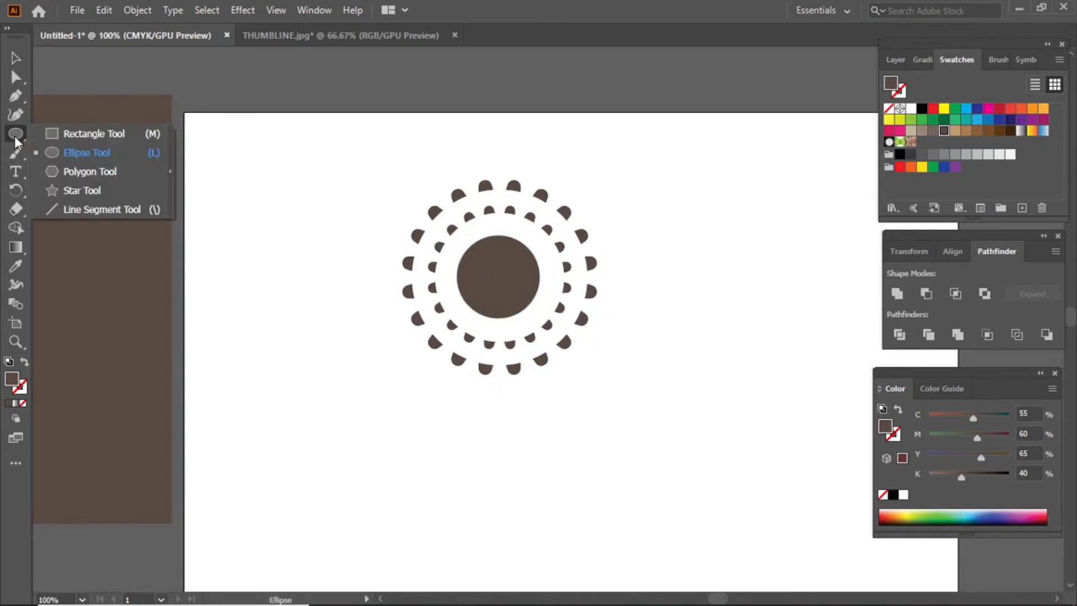
{"action": "left_click", "coordinate": [76, 134]}
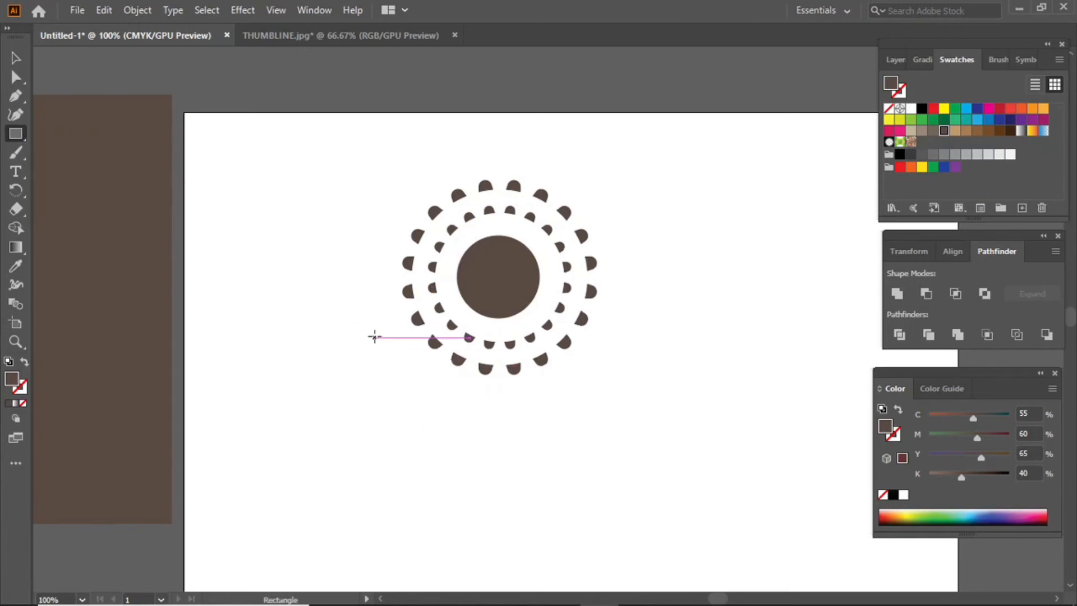
{"action": "left_click_drag", "start_coordinate": [361, 298], "coordinate": [633, 413]}
{"action": "left_click", "coordinate": [15, 57]}
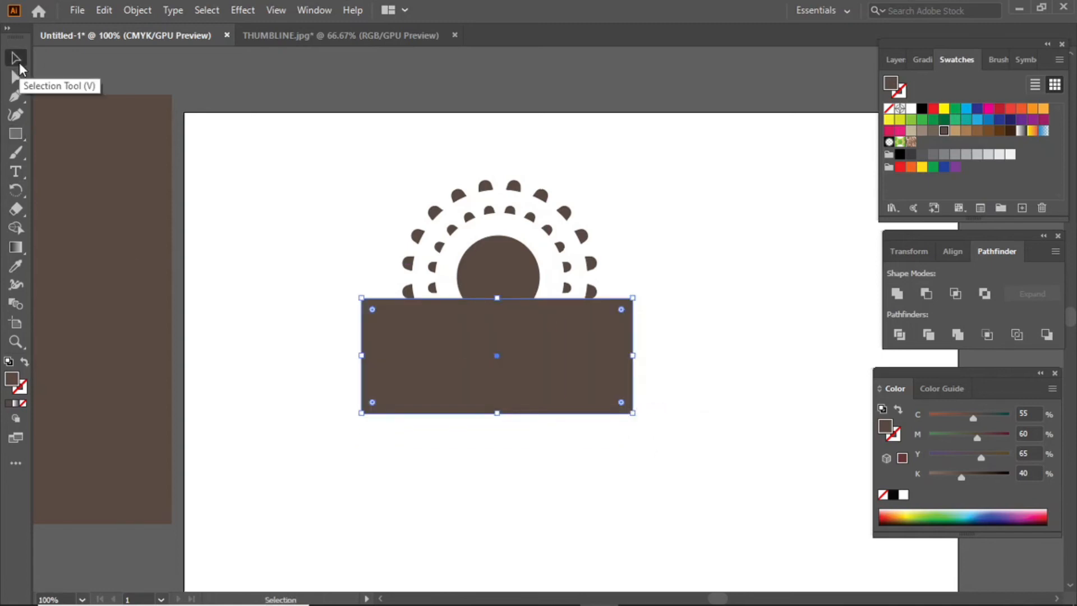
{"action": "left_click_drag", "start_coordinate": [486, 373], "coordinate": [486, 382]}
{"action": "left_click", "coordinate": [696, 446]}
{"action": "left_click_drag", "start_coordinate": [679, 449], "coordinate": [341, 307]}
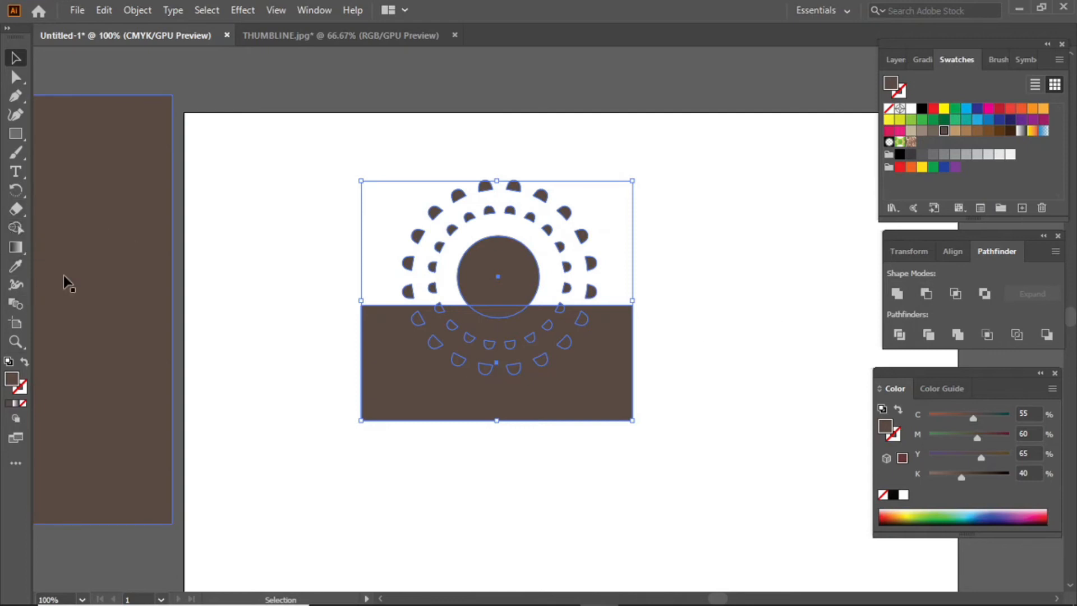
Use Shape Builder to delete the rectangle and all dot pieces and circle cap below the centre line.
{"action": "left_click", "coordinate": [16, 228]}
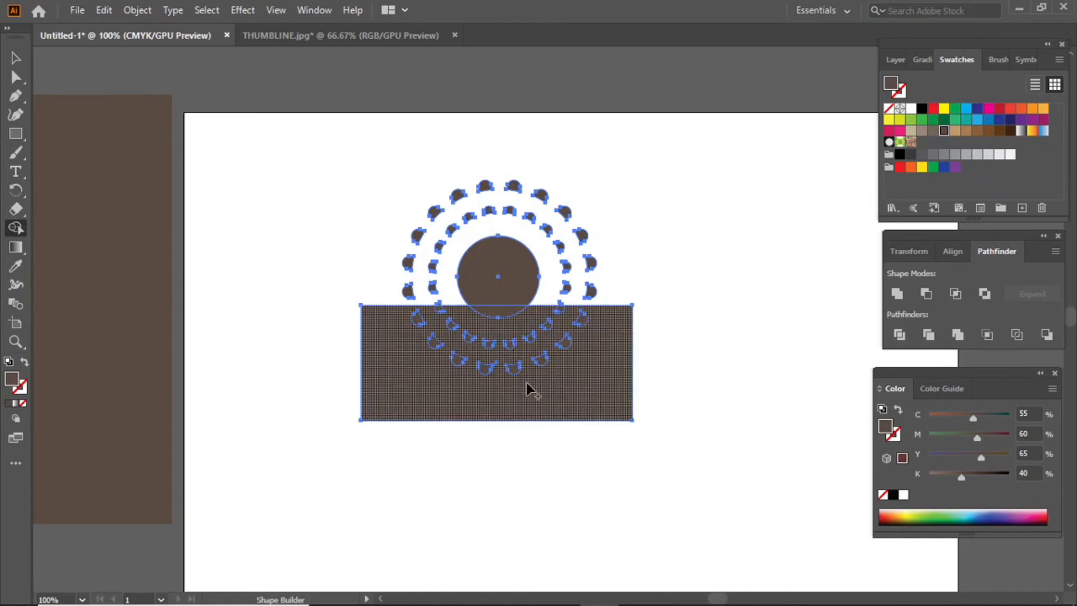
{"action": "left_click_drag", "start_coordinate": [660, 352], "coordinate": [543, 355]}
{"action": "mouse_move", "coordinate": [424, 322]}
{"action": "left_mouse_down"}
{"action": "mouse_move", "coordinate": [449, 359]}
{"action": "mouse_move", "coordinate": [501, 369]}
{"action": "left_mouse_up"}
{"action": "mouse_move", "coordinate": [561, 342]}
{"action": "left_mouse_down"}
{"action": "mouse_move", "coordinate": [576, 308]}
{"action": "mouse_move", "coordinate": [528, 341]}
{"action": "mouse_move", "coordinate": [466, 337]}
{"action": "mouse_move", "coordinate": [440, 314]}
{"action": "left_mouse_up"}
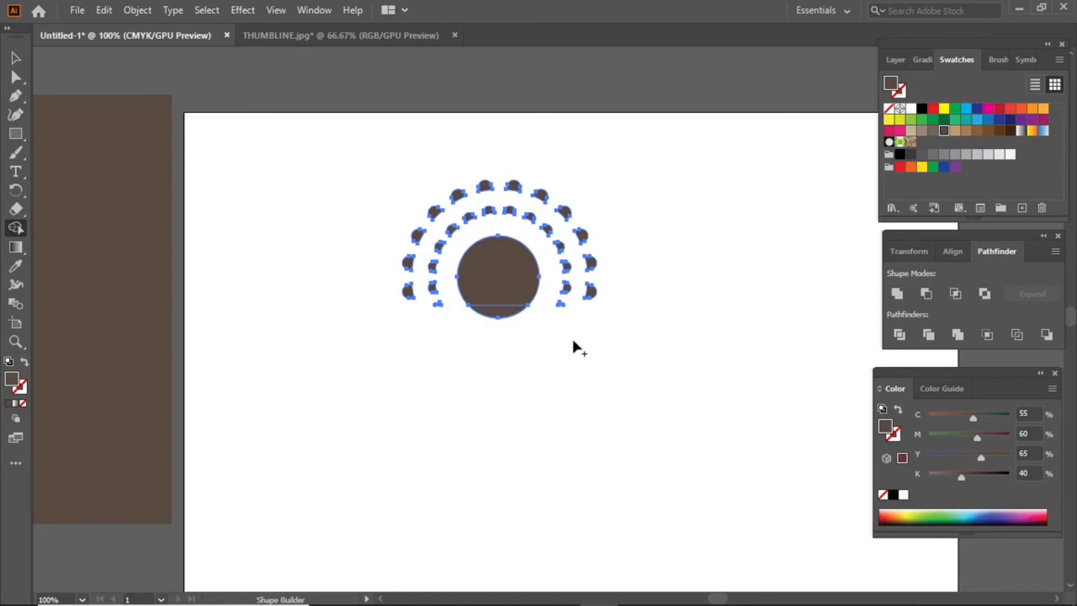
{"action": "left_click", "coordinate": [501, 314], "text": "alt"}
{"action": "left_click", "coordinate": [16, 57]}
{"action": "left_click", "coordinate": [535, 385]}
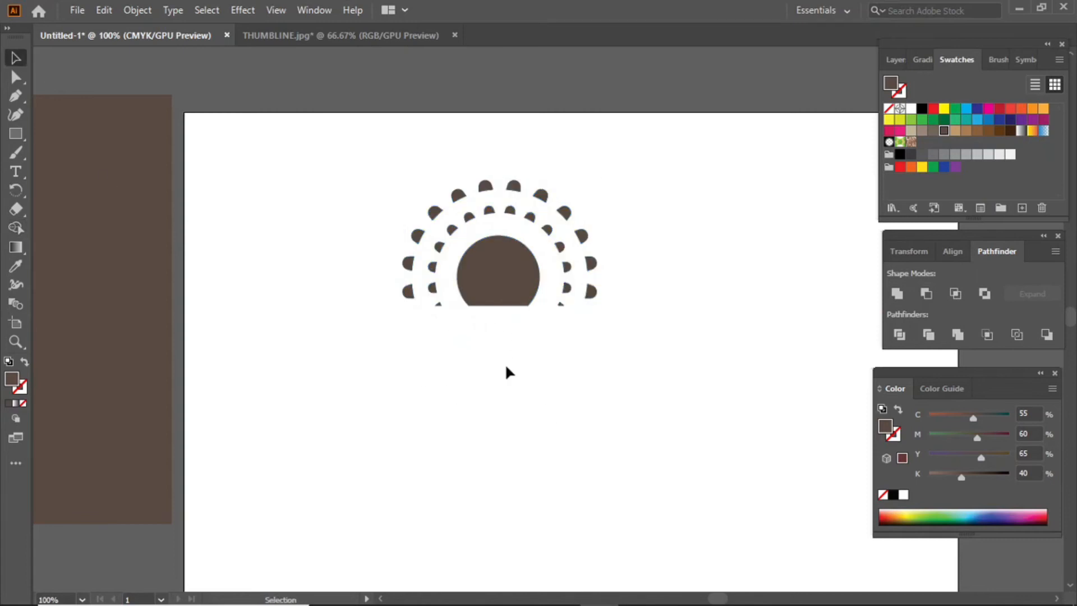
Check the THUMBLINE.jpg reference, then draw a small 19 pt circle below the half sunburst.
{"action": "left_click", "coordinate": [352, 34]}
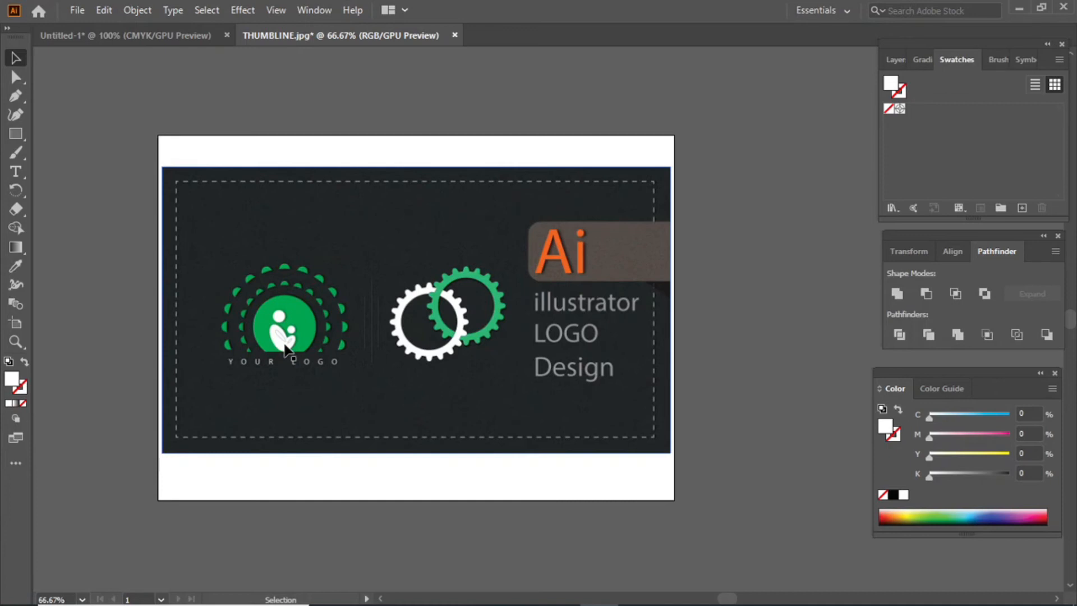
{"action": "left_click", "coordinate": [136, 33]}
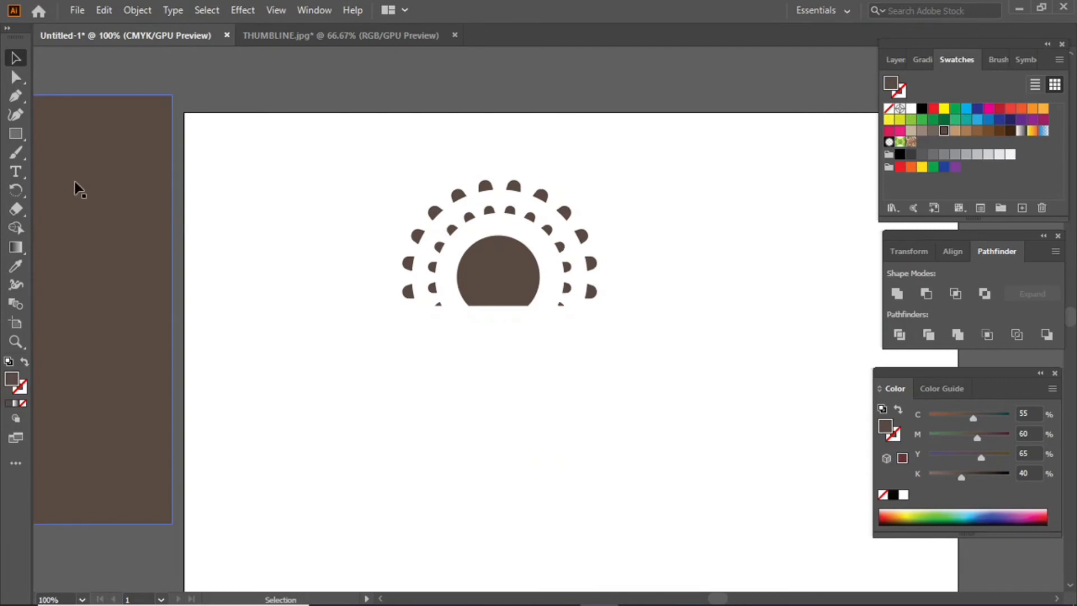
{"action": "left_click", "coordinate": [17, 133]}
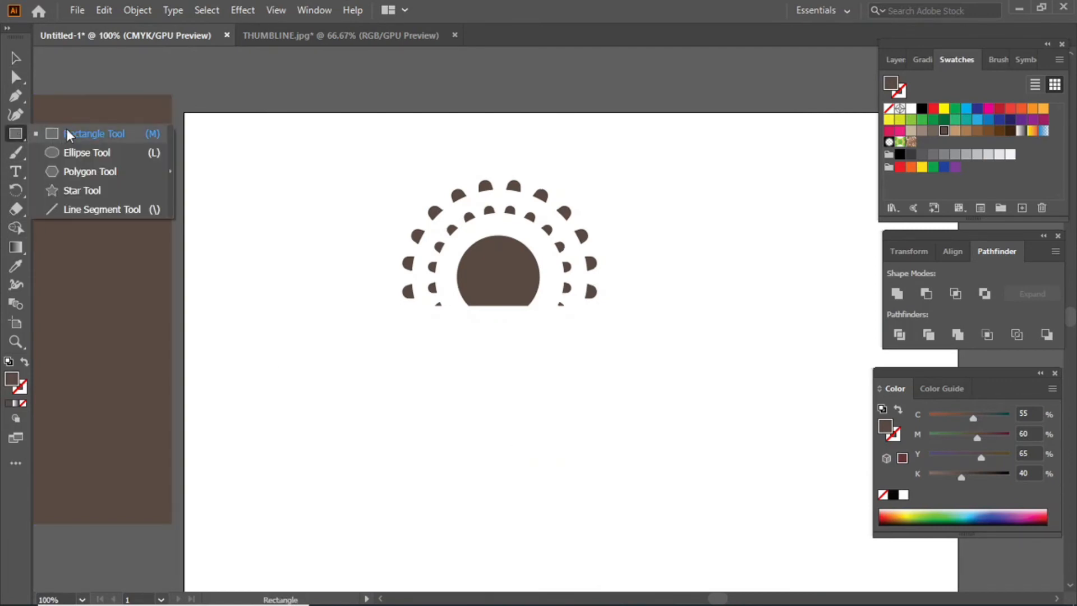
{"action": "left_click", "coordinate": [90, 152]}
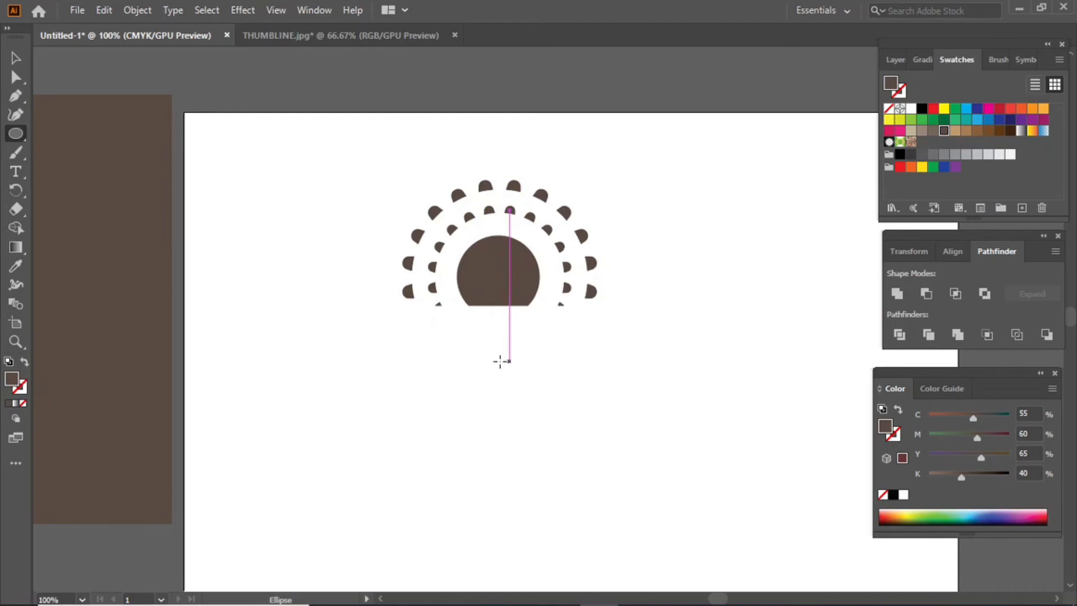
{"action": "left_click_drag", "start_coordinate": [491, 364], "coordinate": [501, 372]}
Draw a large black rectangle covering the logo and send it to the back.
{"action": "left_click", "coordinate": [15, 58]}
{"action": "left_click_drag", "start_coordinate": [22, 134], "coordinate": [90, 134]}
{"action": "left_click_drag", "start_coordinate": [278, 133], "coordinate": [810, 545]}
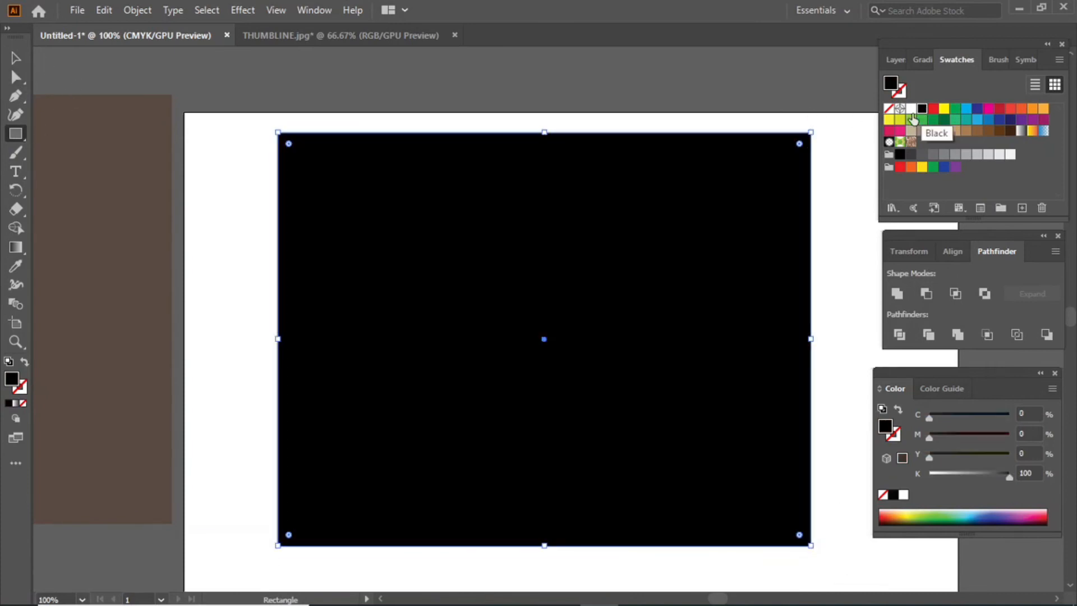
{"action": "left_click", "coordinate": [921, 109]}
{"action": "left_click", "coordinate": [13, 58]}
{"action": "right_click", "coordinate": [410, 214]}
{"action": "mouse_move", "coordinate": [483, 478]}
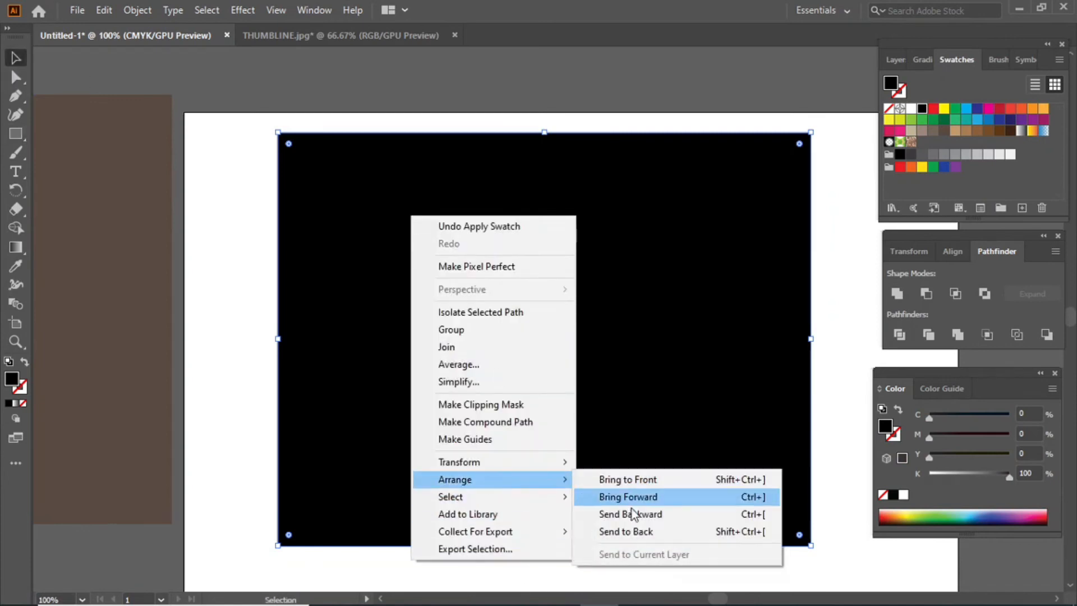
{"action": "left_click", "coordinate": [632, 531]}
{"action": "left_click", "coordinate": [815, 278]}
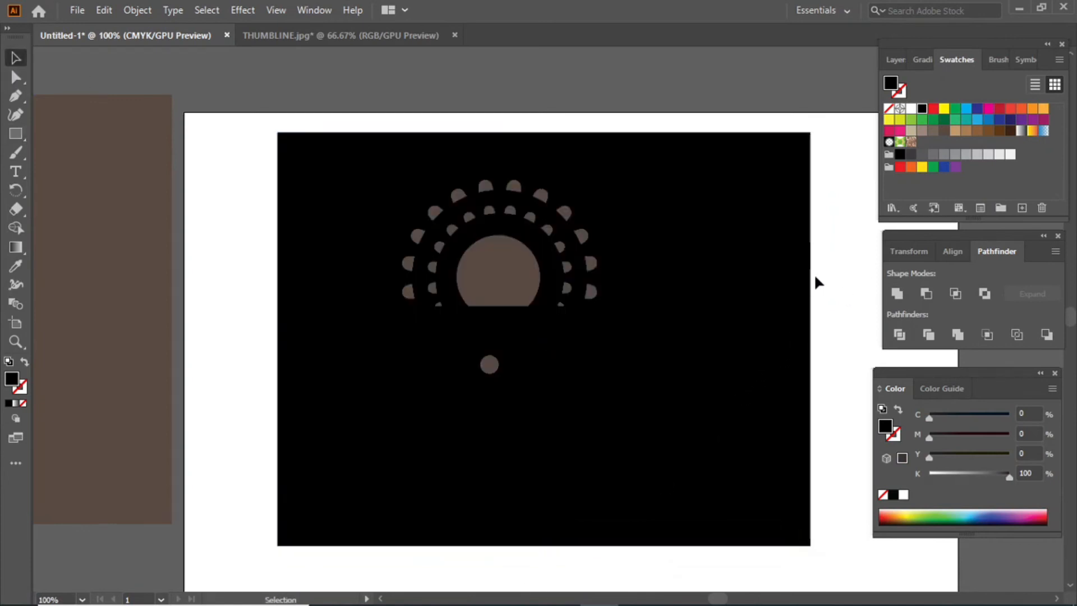
Colour the half sunburst dots and half circle pure green.
{"action": "left_click_drag", "start_coordinate": [378, 128], "coordinate": [619, 325]}
{"action": "left_click", "coordinate": [686, 252], "text": "shift"}
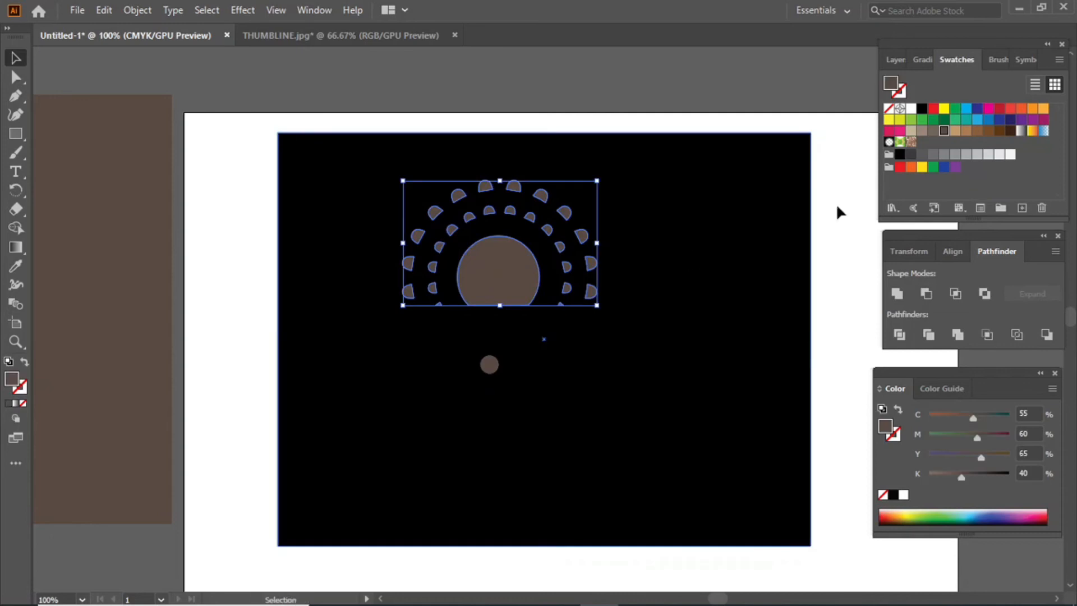
{"action": "left_click", "coordinate": [957, 121]}
{"action": "left_click", "coordinate": [956, 108]}
{"action": "left_click", "coordinate": [548, 79]}
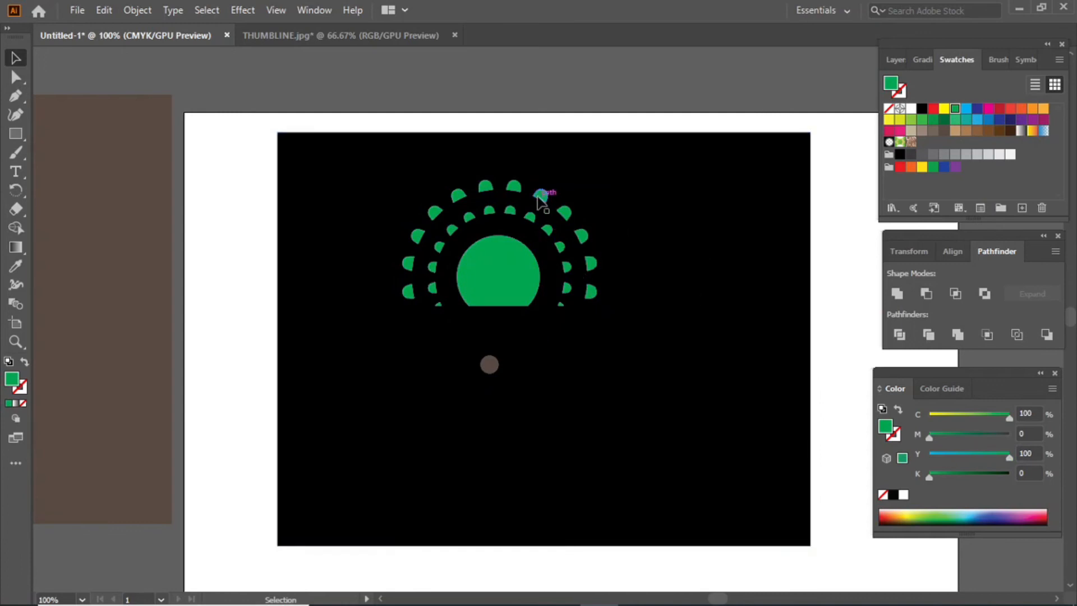
Fill the small circle below the sunburst with white.
{"action": "left_click", "coordinate": [489, 364]}
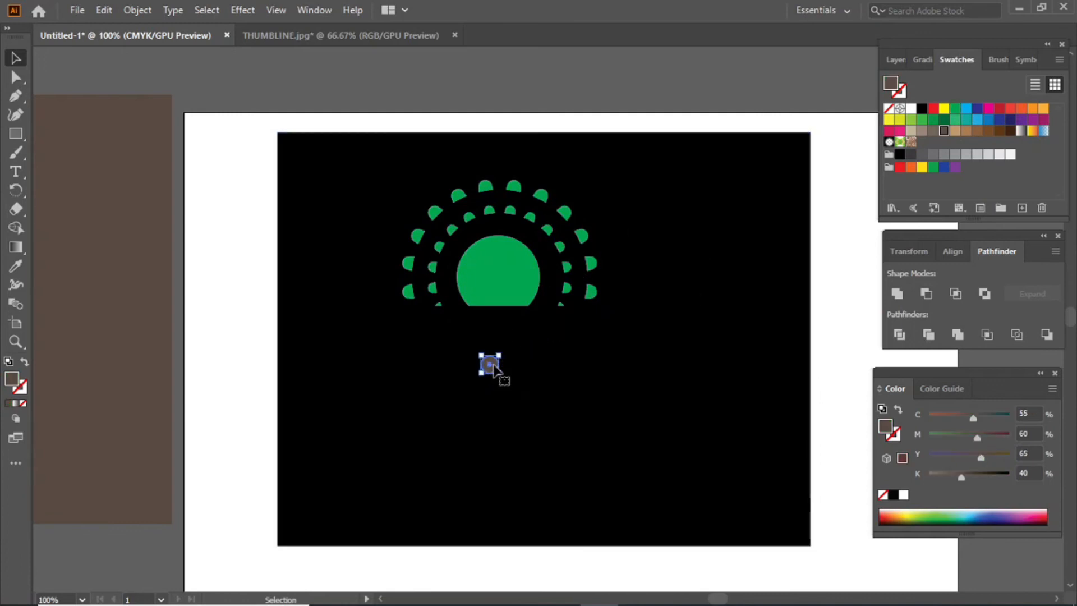
{"action": "left_click", "coordinate": [911, 108]}
{"action": "left_click", "coordinate": [452, 82]}
Draw a white oval below the white circle, tilt it about 30° counter-clockwise, and nudge it left.
{"action": "left_click", "coordinate": [23, 129]}
{"action": "left_click_drag", "start_coordinate": [23, 130], "coordinate": [70, 153]}
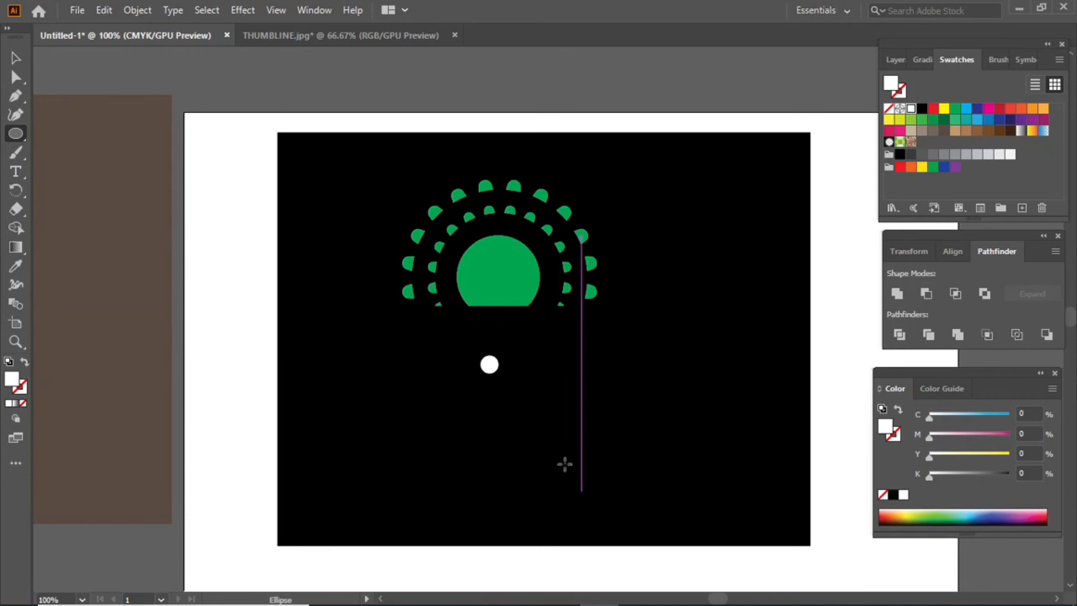
{"action": "left_click_drag", "start_coordinate": [489, 391], "coordinate": [517, 438]}
{"action": "left_click", "coordinate": [15, 57]}
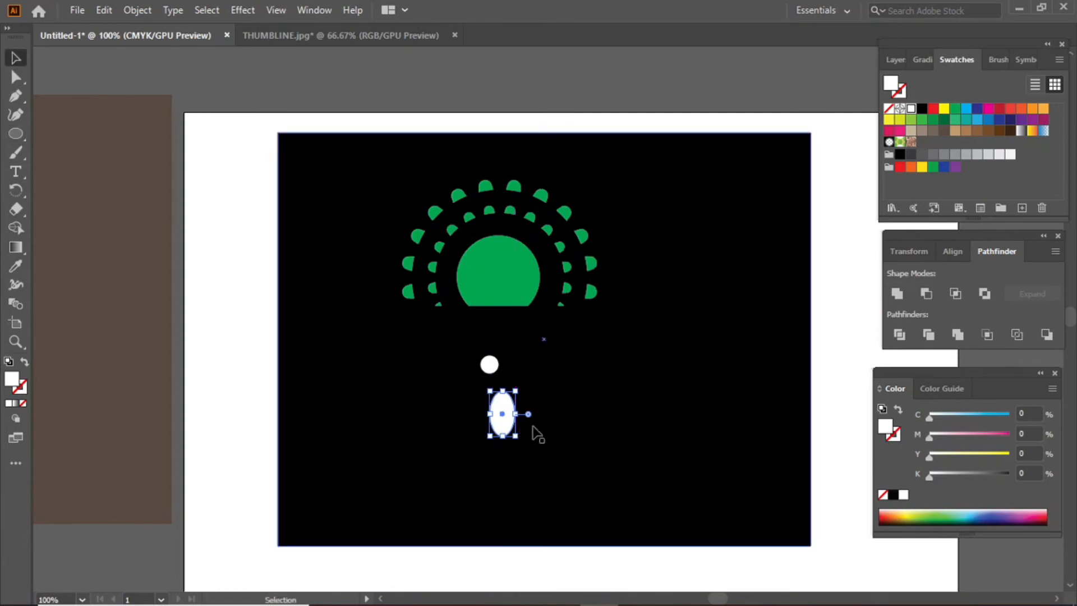
{"action": "left_click_drag", "start_coordinate": [523, 440], "coordinate": [501, 413]}
{"action": "key", "text": "Left"}
{"action": "key", "text": "Left"}
{"action": "key", "text": "Left"}
Compare the oval and white dot against the THUMBLINE.jpg reference thumbnail.
{"action": "left_click", "coordinate": [650, 85]}
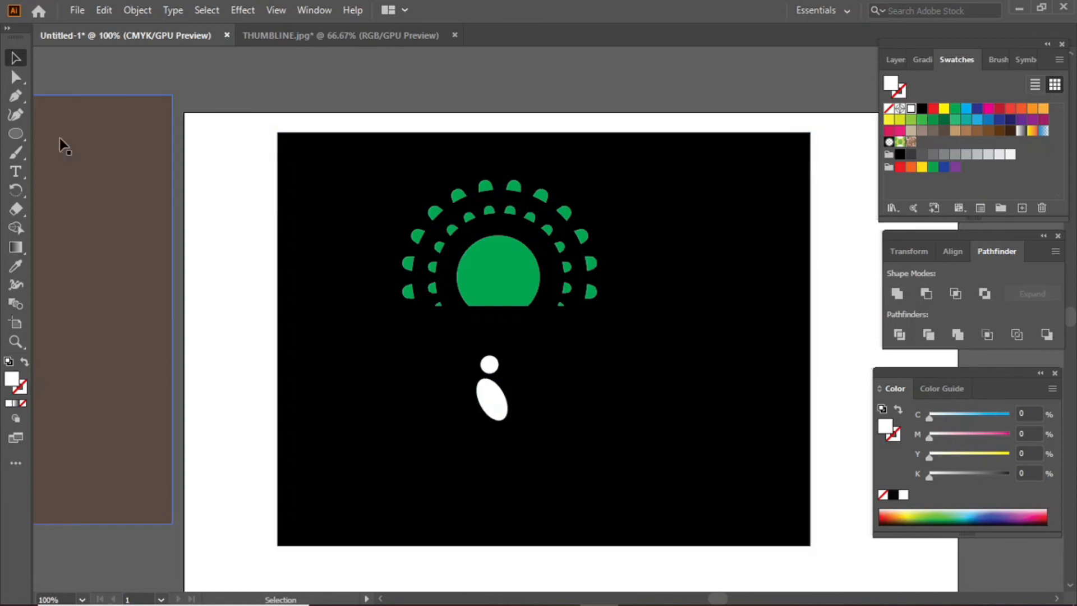
{"action": "left_click", "coordinate": [491, 365]}
{"action": "left_click", "coordinate": [474, 235]}
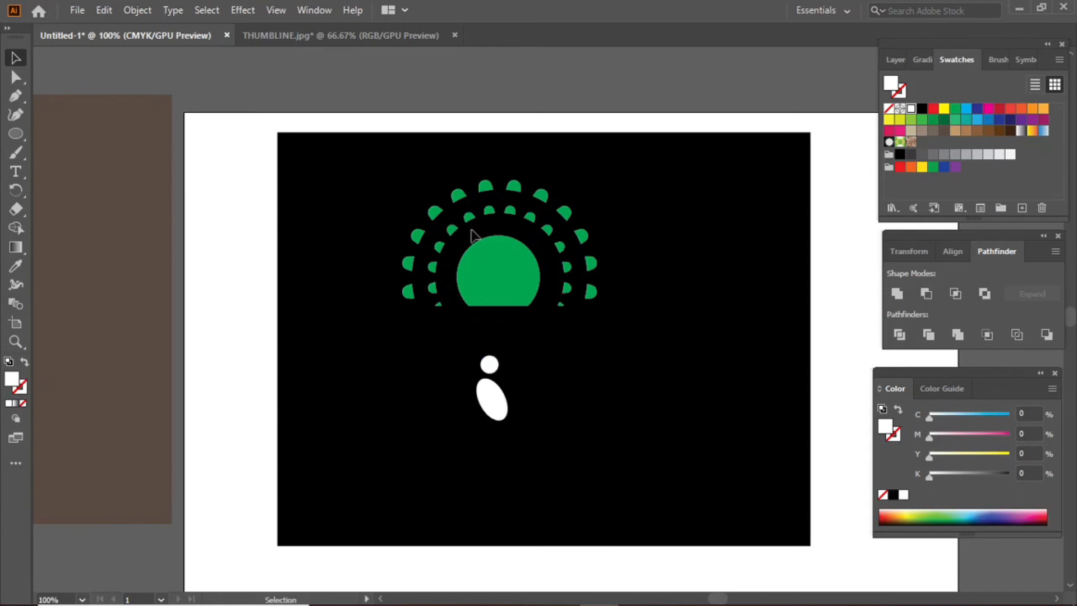
{"action": "left_click", "coordinate": [501, 416]}
{"action": "left_click", "coordinate": [357, 40]}
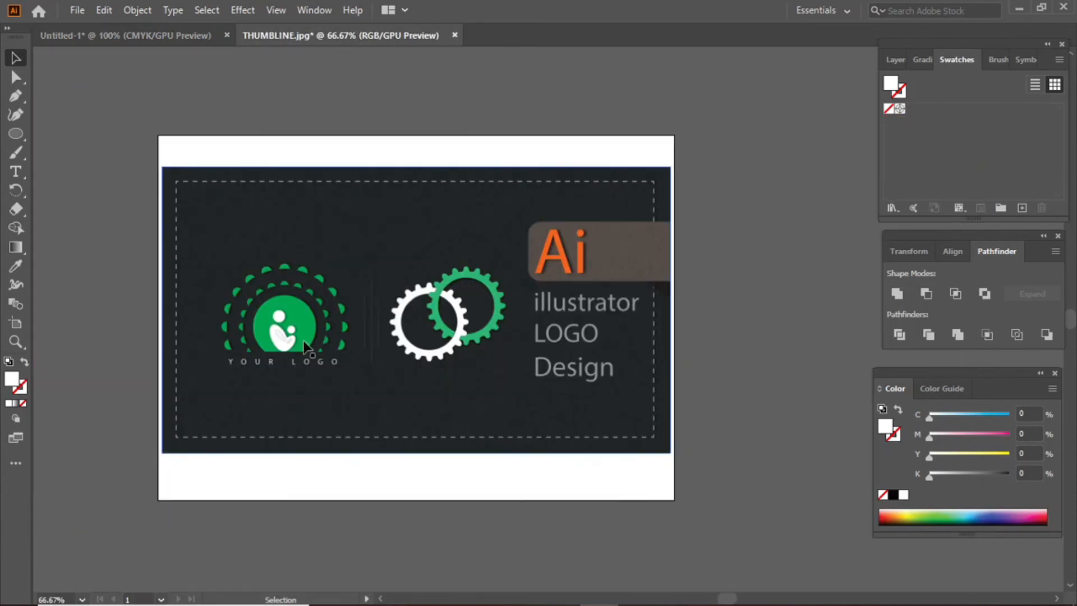
{"action": "left_click", "coordinate": [136, 34]}
Zoom in and lengthen the white body ellipse downward.
{"action": "key", "text": "ctrl+="}
{"action": "key", "text": "ctrl+="}
{"action": "key", "text": "ctrl+="}
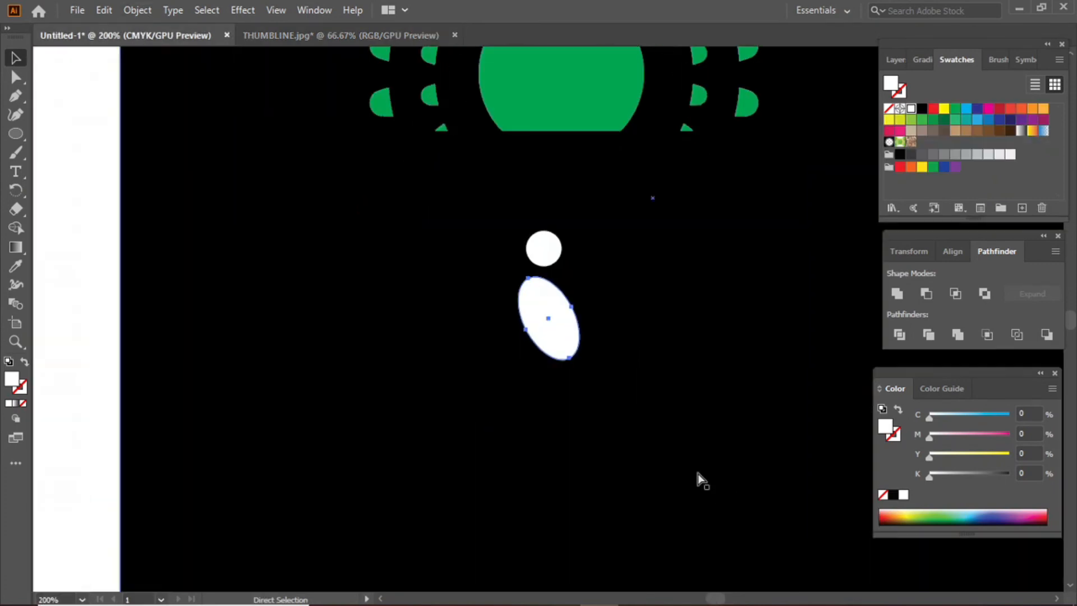
{"action": "left_click", "coordinate": [15, 134]}
{"action": "left_click_drag", "start_coordinate": [581, 379], "coordinate": [578, 438]}
Tilt a thin ellipse about 30°, give it a black outline, and move it across the body's middle.
{"action": "left_click", "coordinate": [17, 58]}
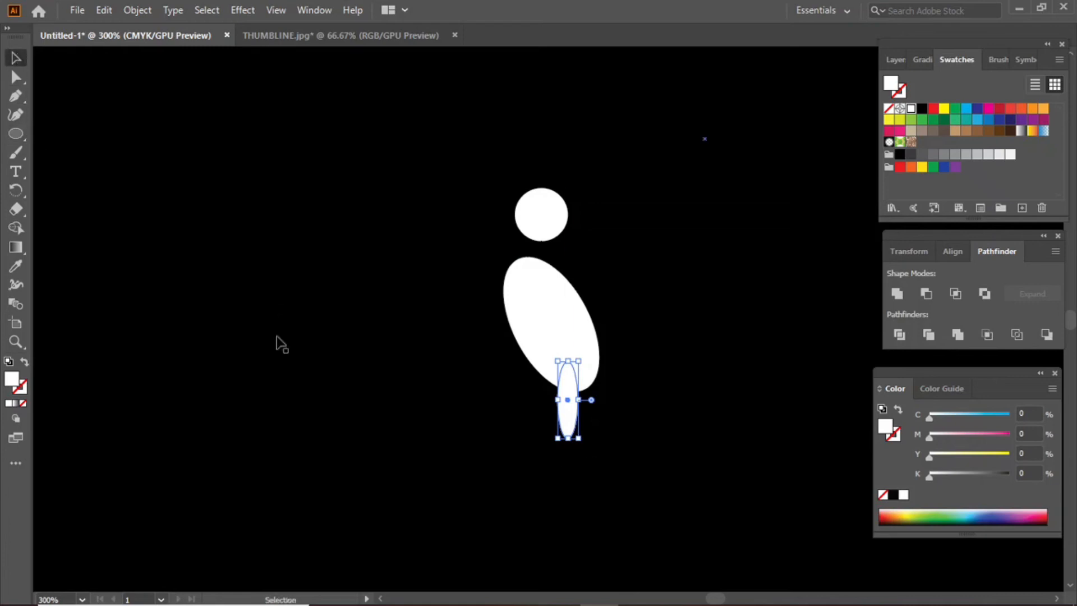
{"action": "left_click_drag", "start_coordinate": [580, 441], "coordinate": [607, 427]}
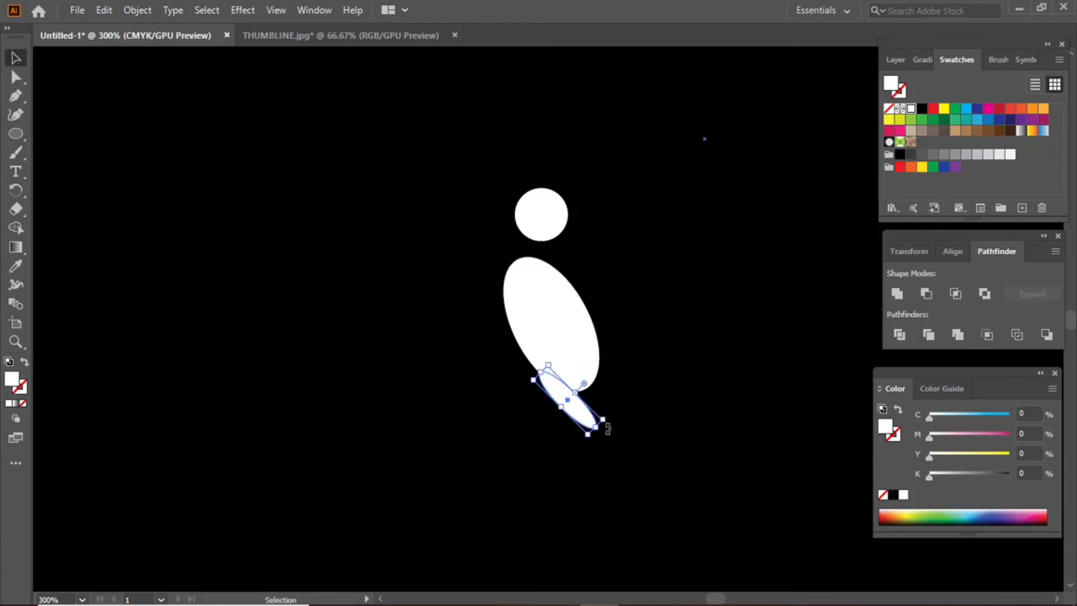
{"action": "left_click", "coordinate": [26, 363]}
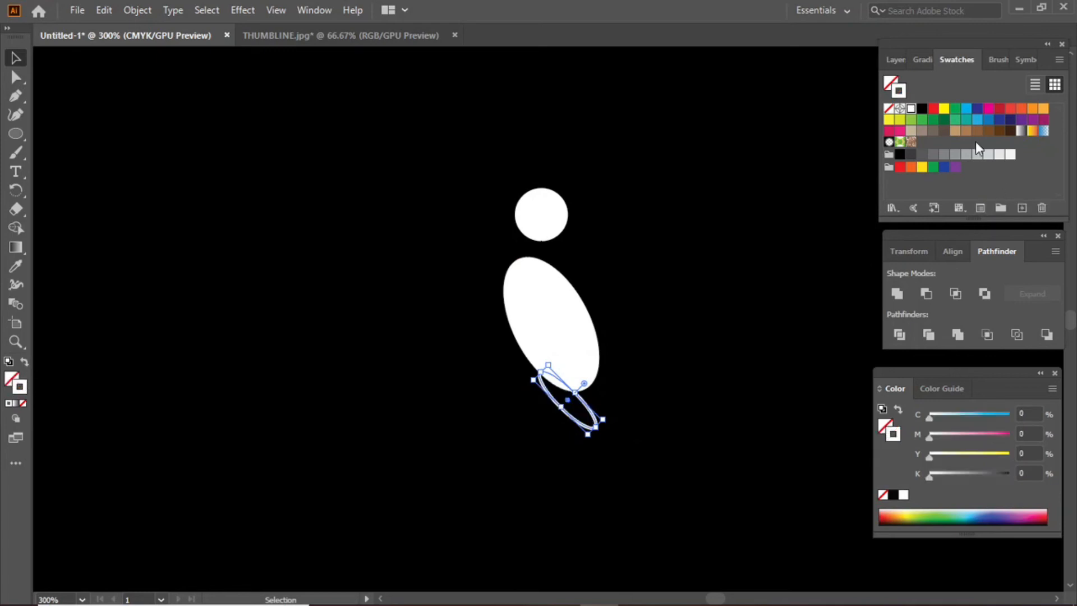
{"action": "left_click", "coordinate": [922, 109]}
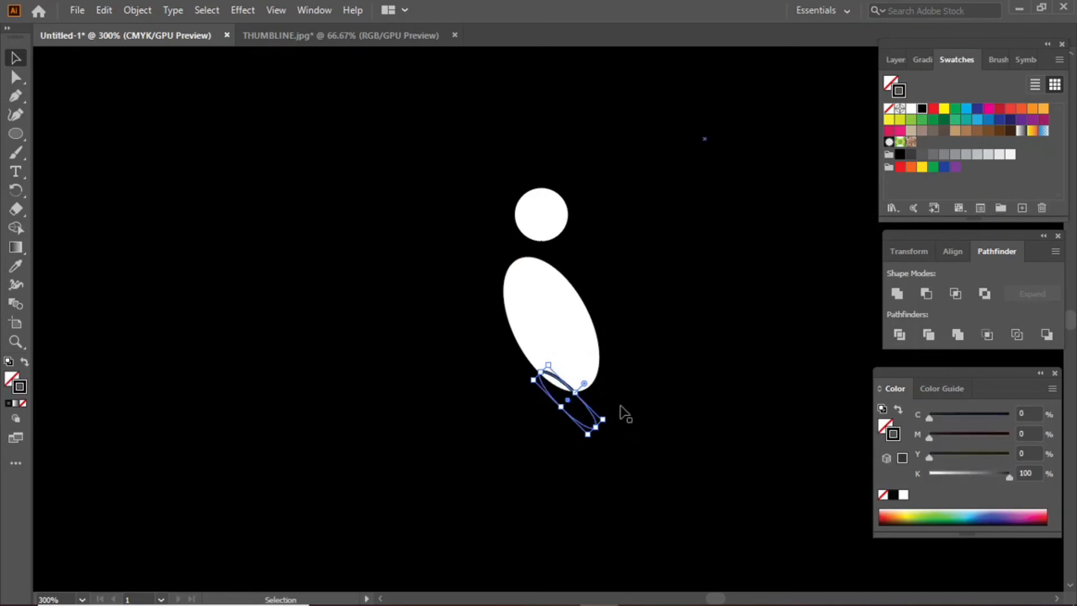
{"action": "left_click_drag", "start_coordinate": [590, 409], "coordinate": [556, 312]}
{"action": "left_click", "coordinate": [683, 325]}
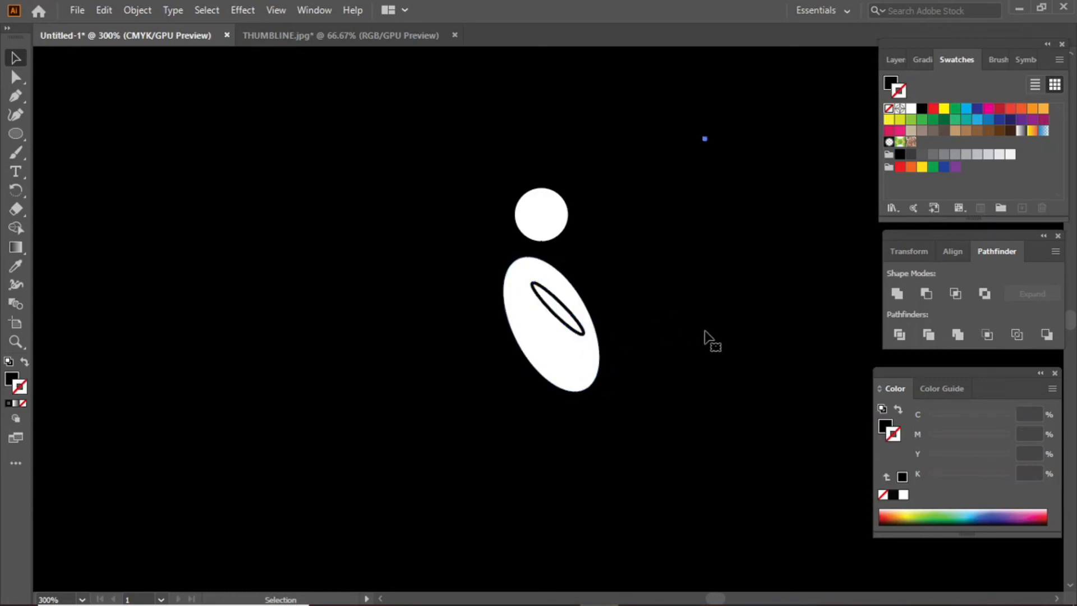
{"action": "key", "text": "ctrl+1"}
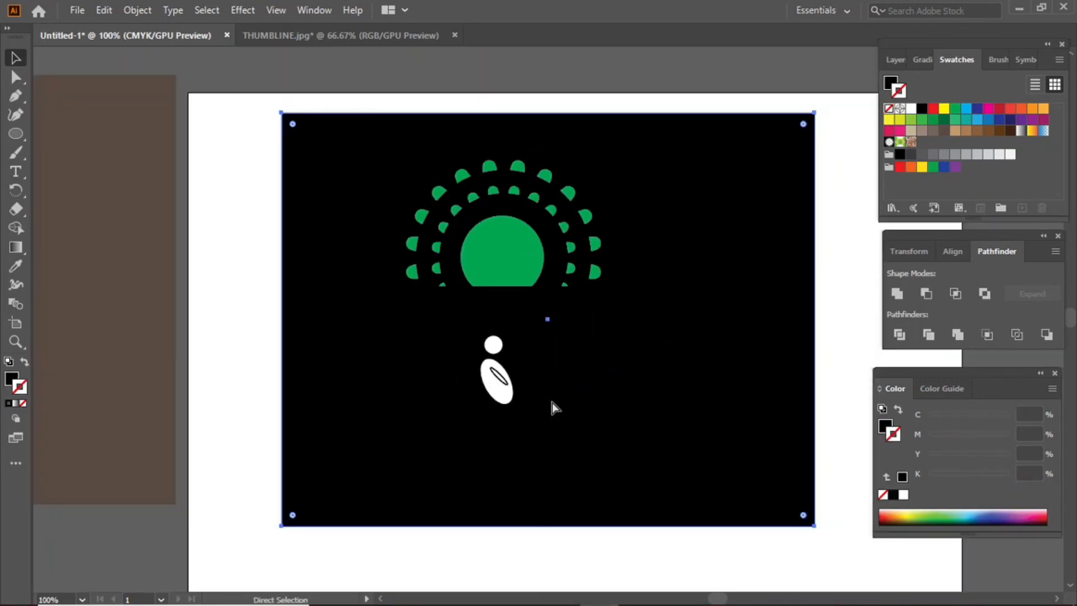
Group the figure's white head and body shapes, leaving out the black background.
{"action": "left_click_drag", "start_coordinate": [520, 548], "coordinate": [491, 337]}
{"action": "left_click", "coordinate": [583, 427], "text": "shift"}
{"action": "right_click", "coordinate": [505, 393]}
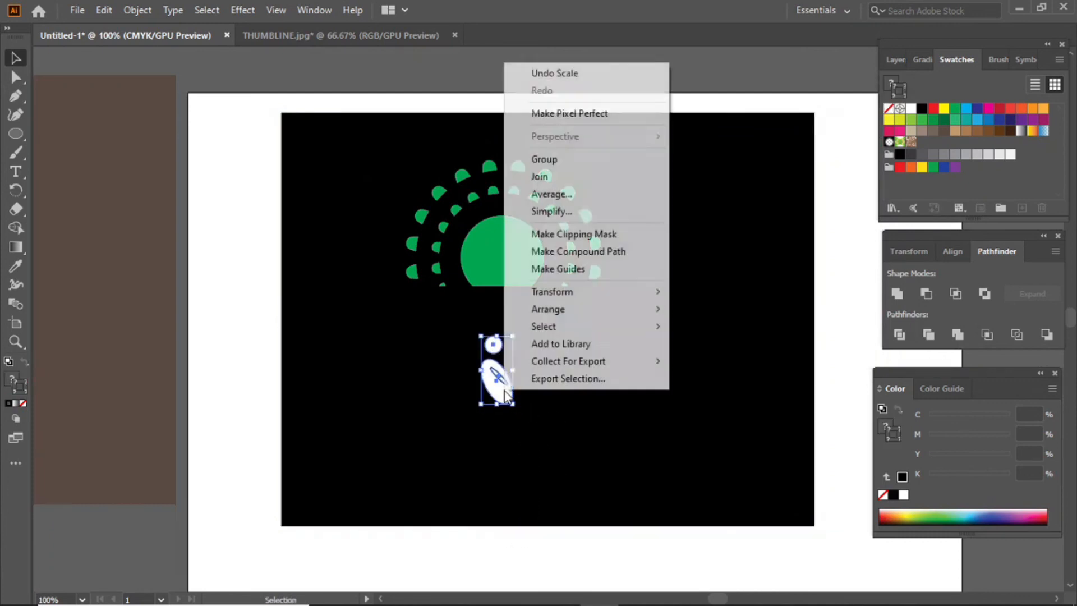
{"action": "left_click", "coordinate": [568, 164]}
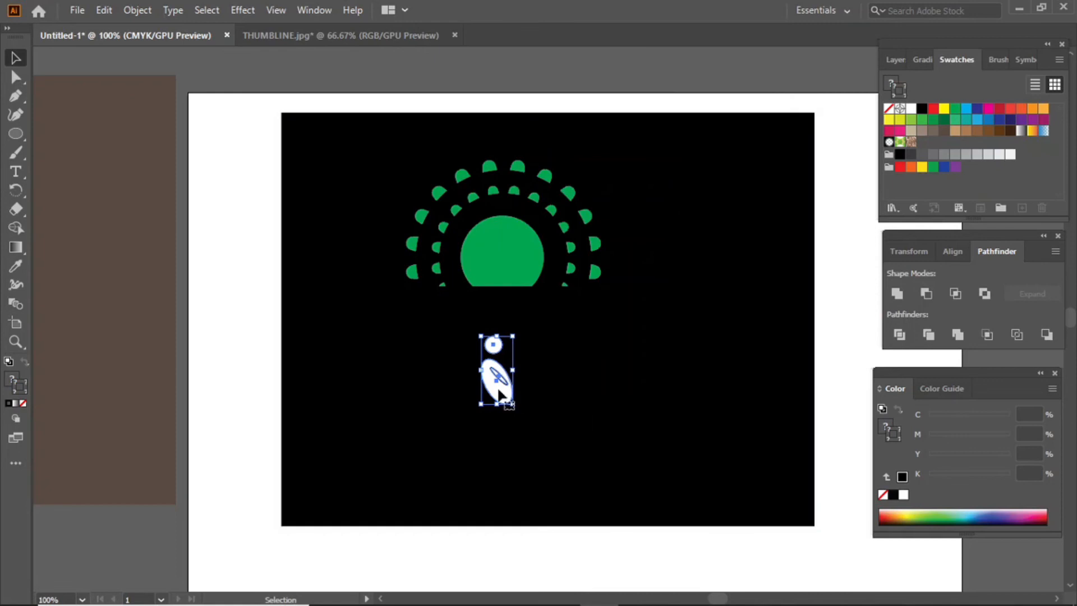
{"action": "left_click", "coordinate": [497, 554]}
{"action": "left_click", "coordinate": [509, 377]}
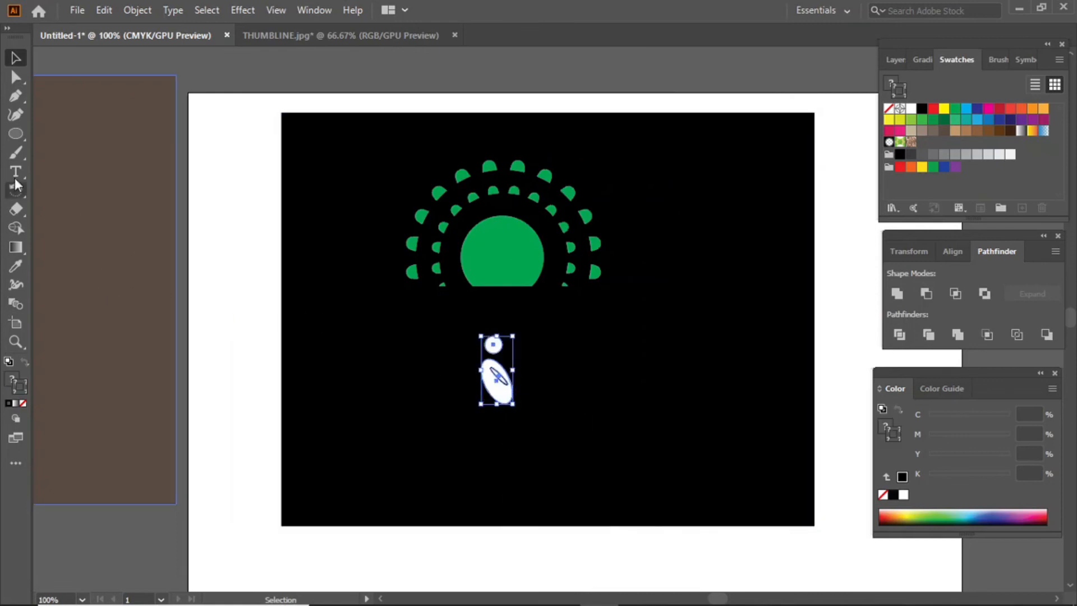
Make a vertically reflected copy of the figure group with the Reflect Tool.
{"action": "left_click_drag", "start_coordinate": [16, 190], "coordinate": [79, 227]}
{"action": "left_click", "coordinate": [505, 392], "text": "alt"}
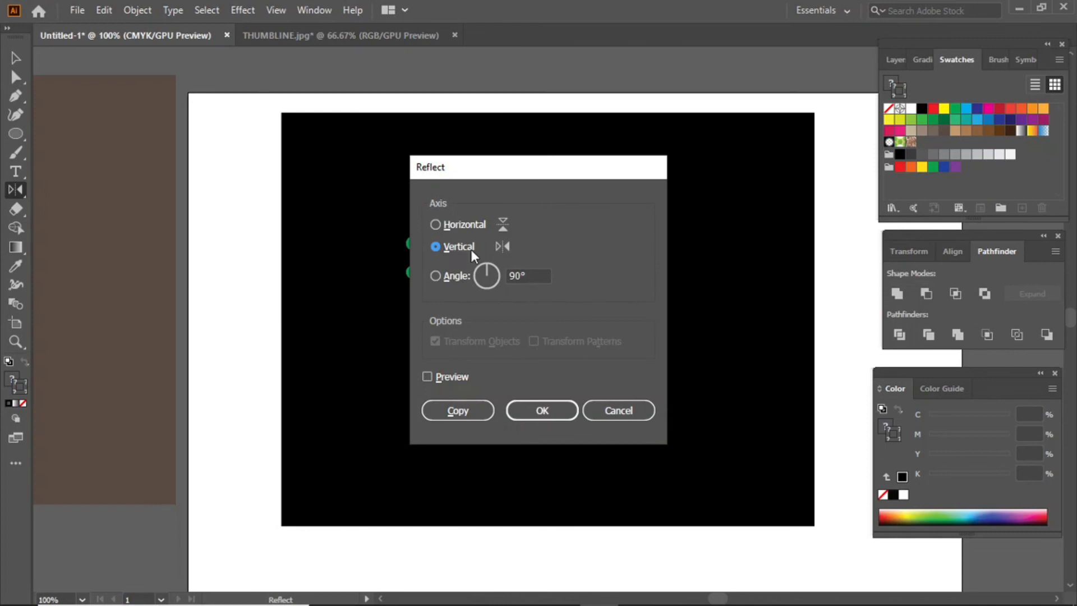
{"action": "left_click", "coordinate": [457, 411]}
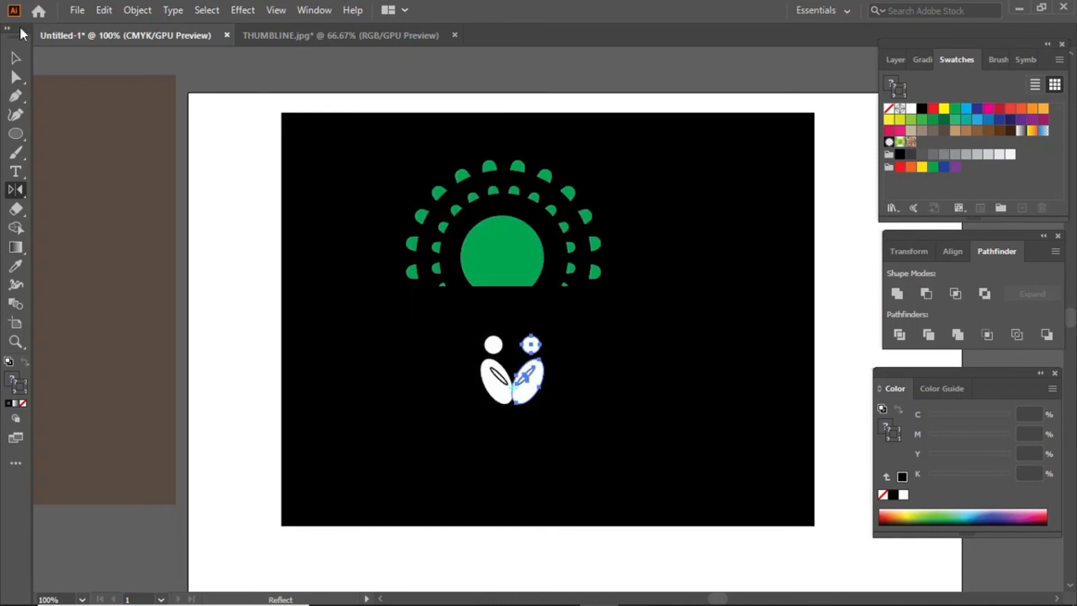
{"action": "left_click", "coordinate": [16, 57]}
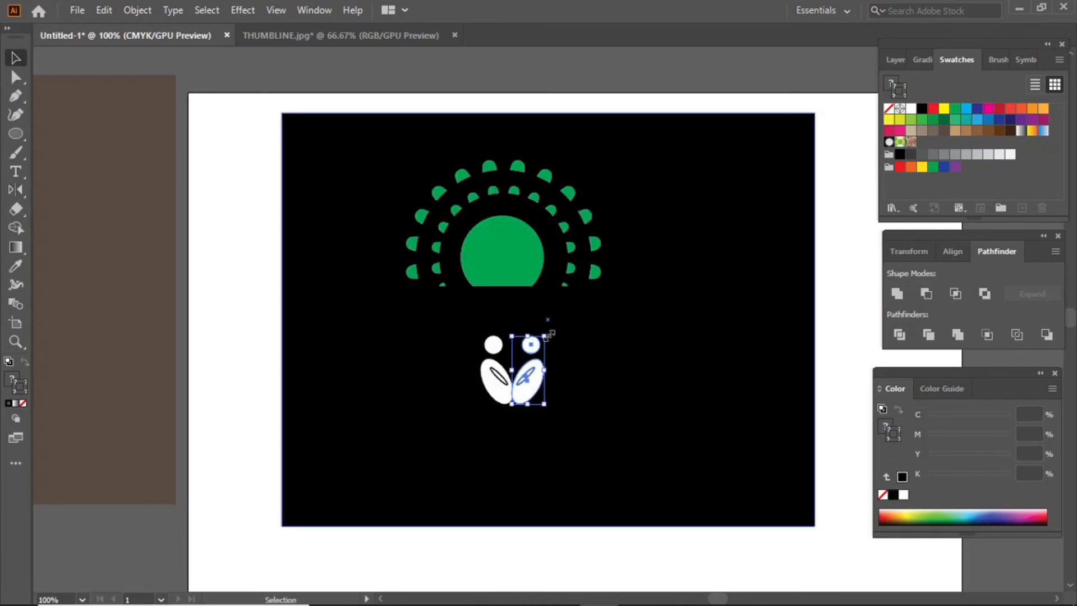
Scale the mirrored copy down to child size, group all figure shapes, and move them into the half-circle.
{"action": "left_click_drag", "start_coordinate": [545, 336], "coordinate": [529, 406]}
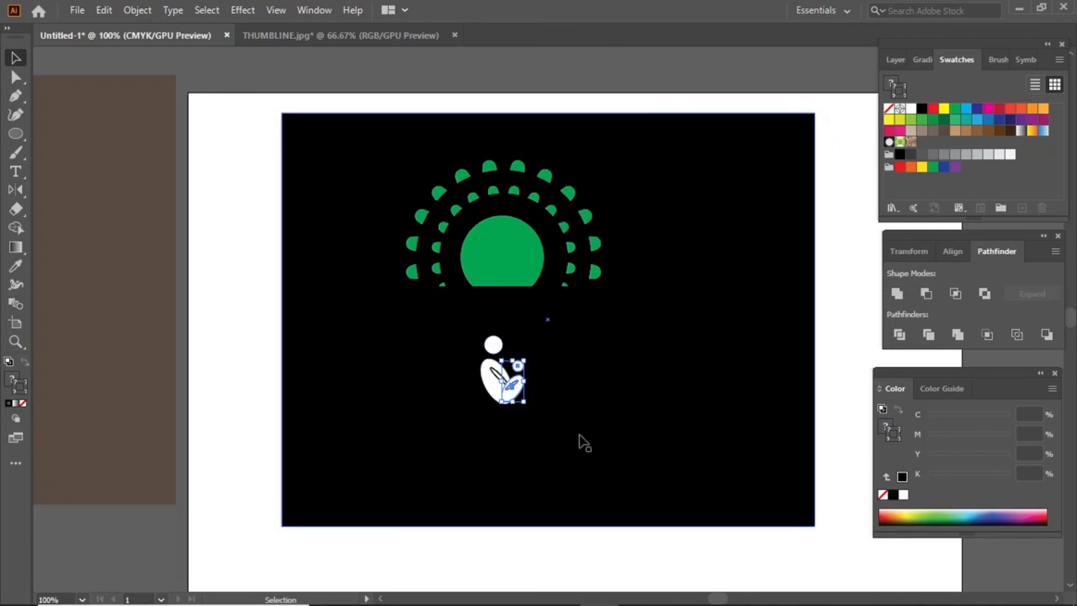
{"action": "left_click_drag", "start_coordinate": [551, 565], "coordinate": [481, 343]}
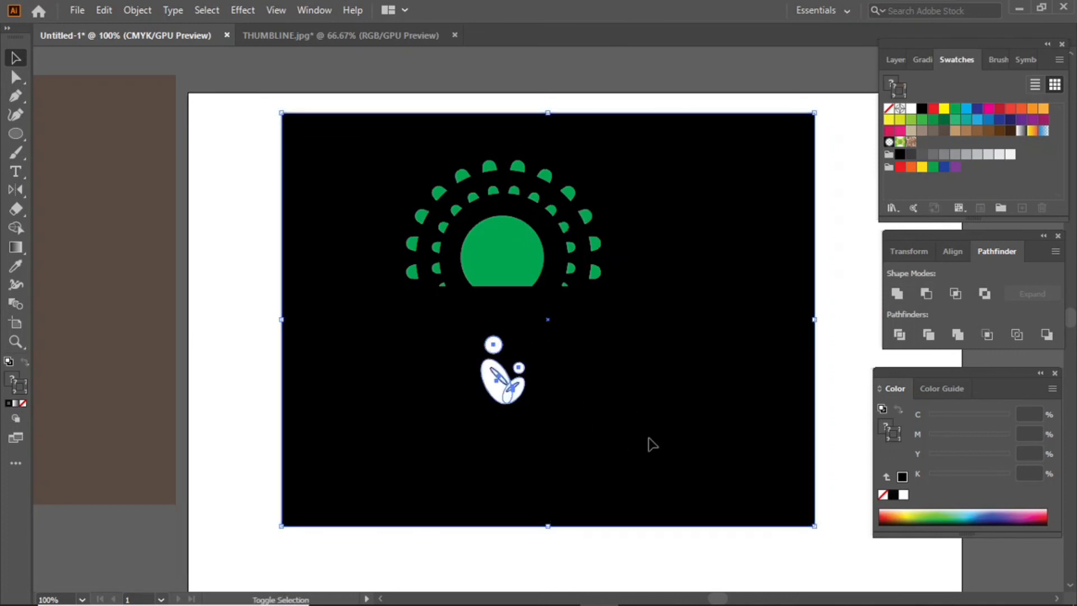
{"action": "right_click", "coordinate": [501, 377]}
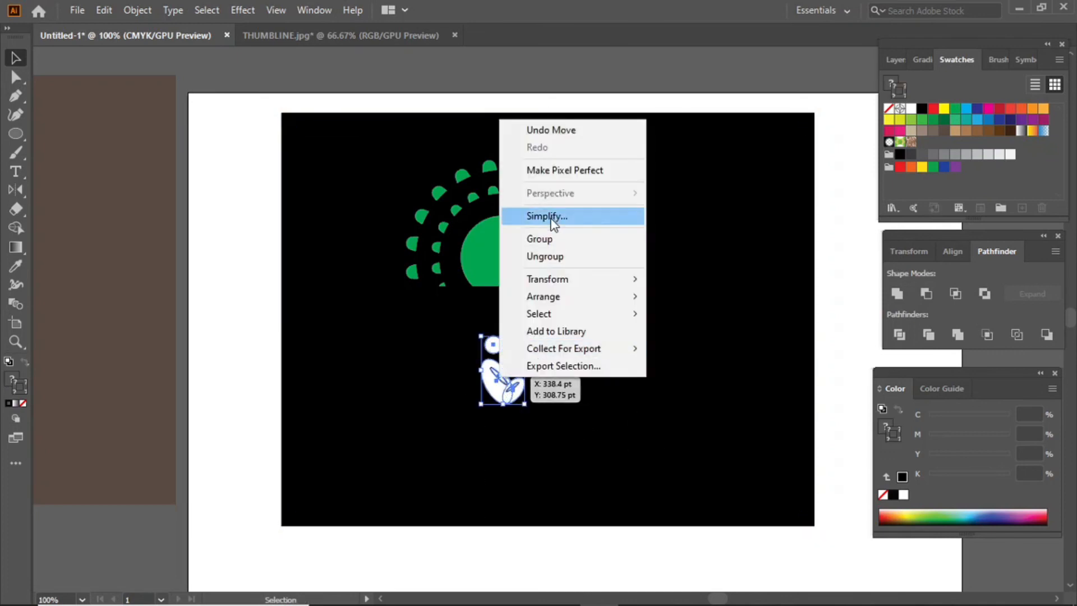
{"action": "left_click", "coordinate": [538, 239]}
{"action": "left_click_drag", "start_coordinate": [504, 366], "coordinate": [502, 285]}
{"action": "left_click", "coordinate": [534, 551]}
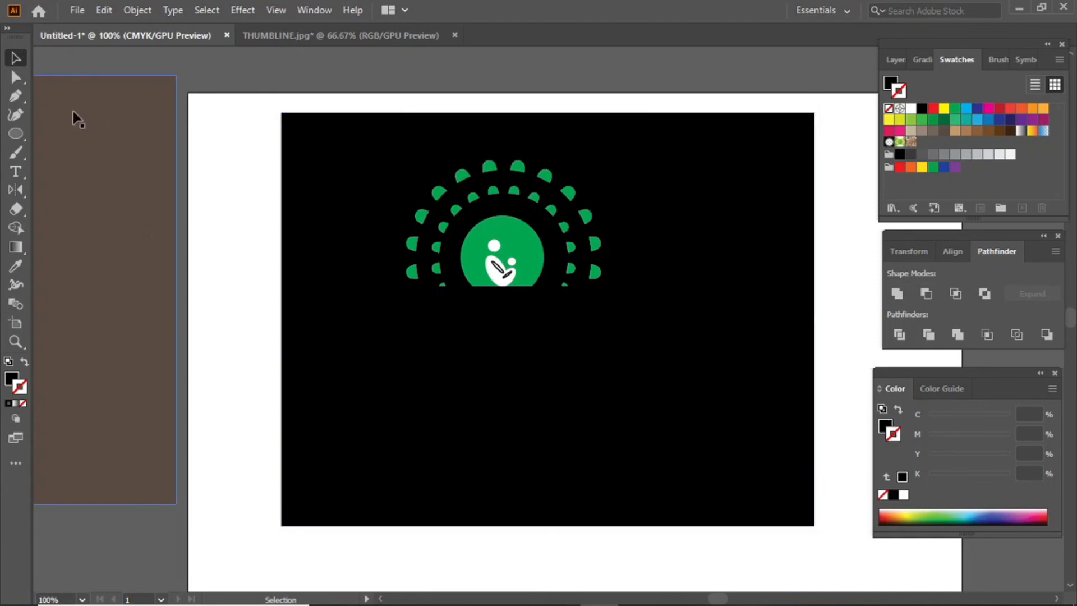
Add the white text 'LOGO NAME' below the sunburst.
{"action": "key", "text": "t"}
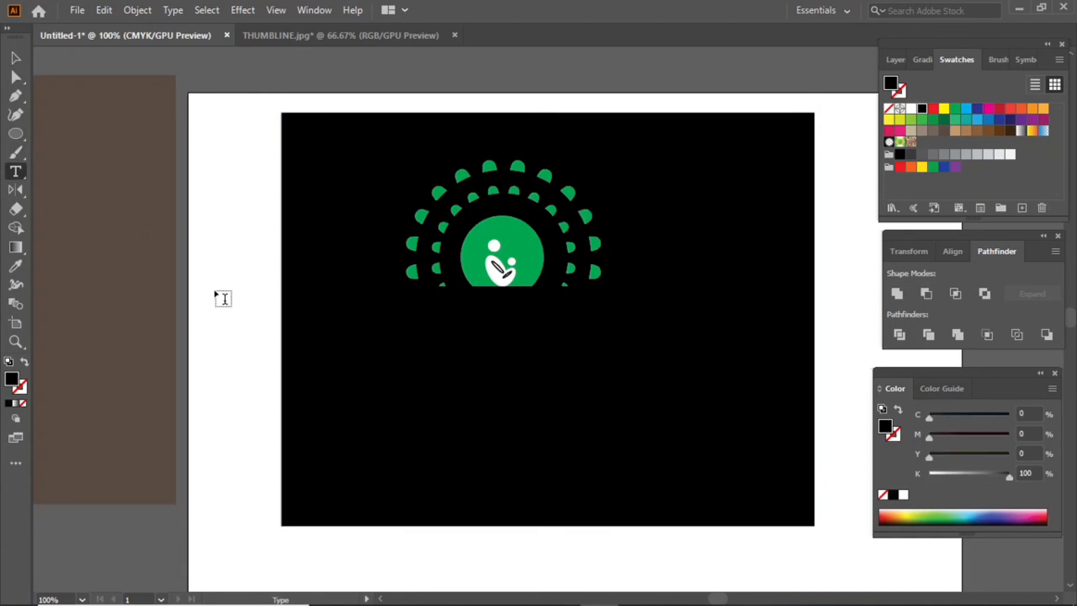
{"action": "left_click", "coordinate": [438, 303]}
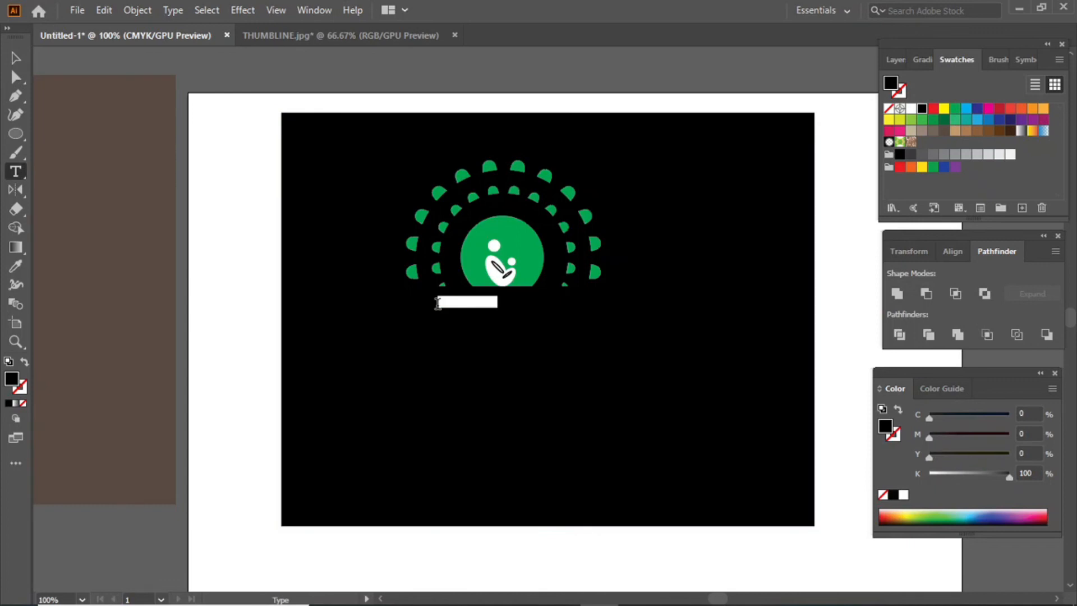
{"action": "key", "text": "BackSpace"}
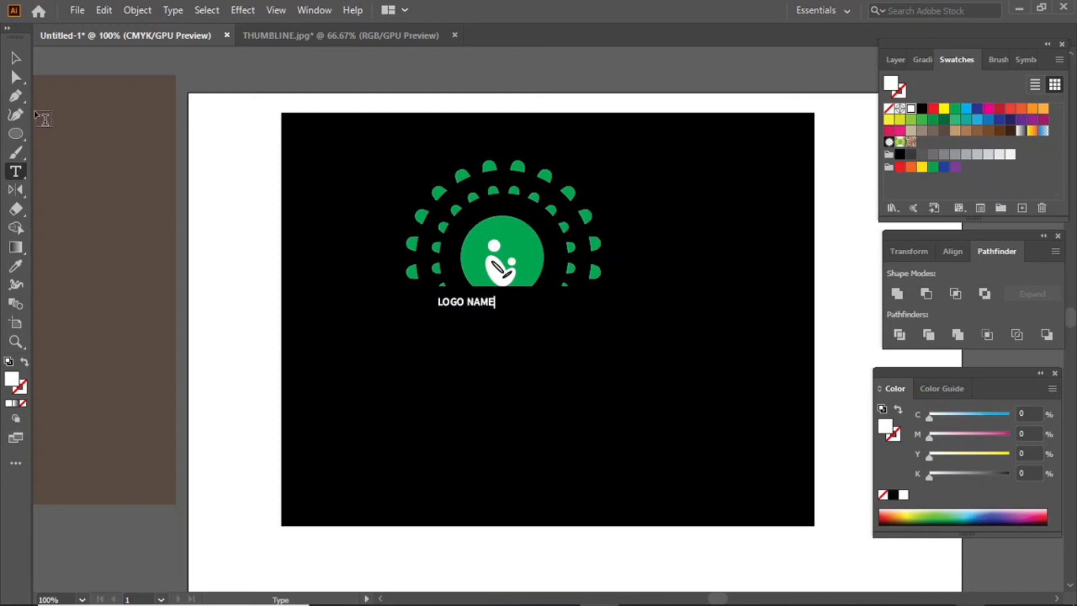
{"action": "left_click", "coordinate": [25, 61]}
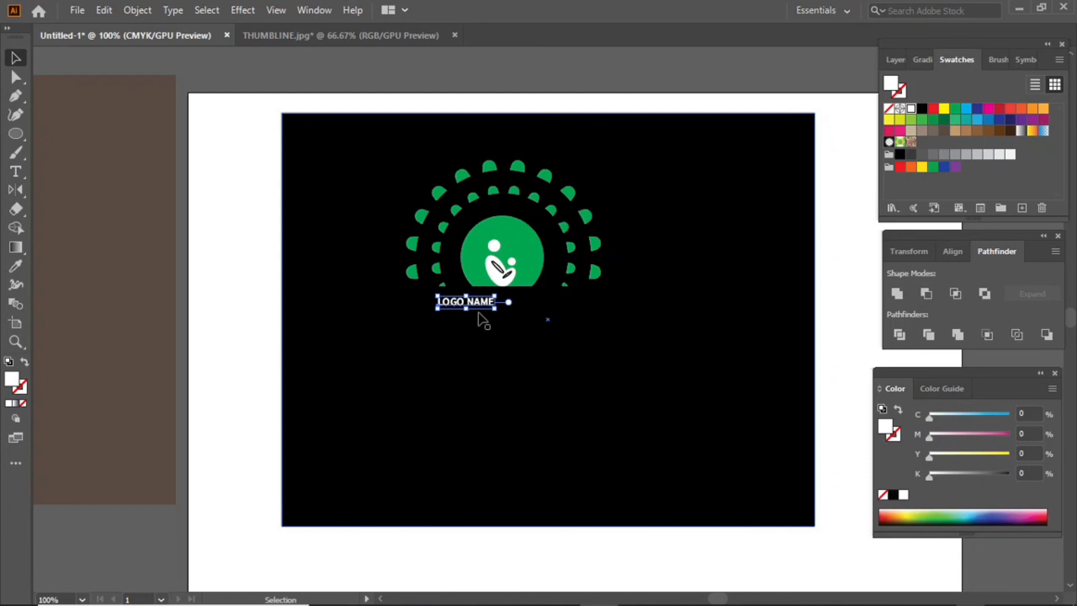
Shift LOGO NAME under the sunburst's left side and widen its letter spacing.
{"action": "left_click_drag", "start_coordinate": [481, 305], "coordinate": [455, 300]}
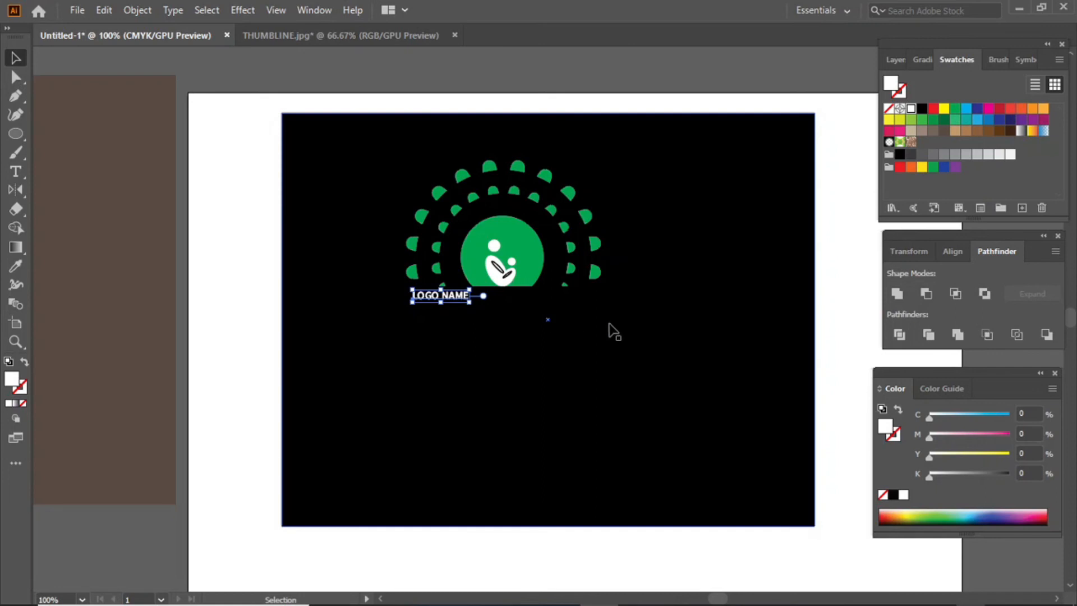
{"action": "key", "text": "alt+Right"}
{"action": "key", "text": "alt+Right"}
{"action": "key", "text": "alt+Right"}
{"action": "key", "text": "alt+Right"}
{"action": "key", "text": "alt+Right"}
{"action": "key", "text": "alt+Right"}
{"action": "key", "text": "alt+Right"}
{"action": "key", "text": "alt+Right"}
{"action": "key", "text": "alt+Right"}
{"action": "key", "text": "alt+Right"}
{"action": "key", "text": "alt+Right"}
{"action": "key", "text": "alt+Right"}
{"action": "key", "text": "alt+Right"}
{"action": "key", "text": "alt+Right"}
{"action": "key", "text": "alt+Right"}
{"action": "key", "text": "alt+Right"}
{"action": "key", "text": "alt+Right"}
{"action": "key", "text": "alt+Right"}
{"action": "key", "text": "alt+Right"}
{"action": "key", "text": "alt+Right"}
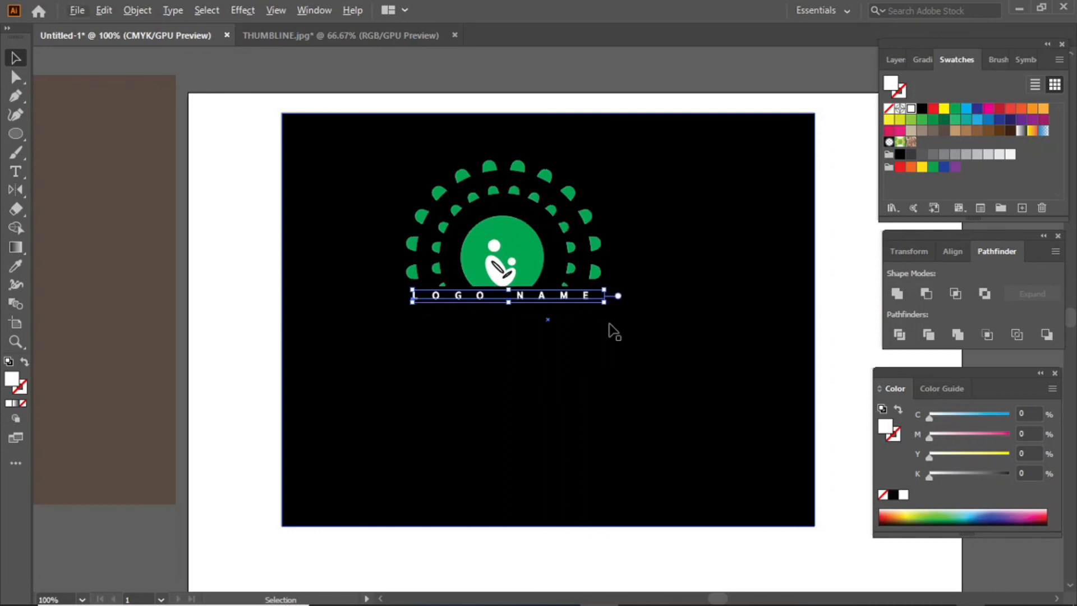
{"action": "left_click", "coordinate": [715, 290]}
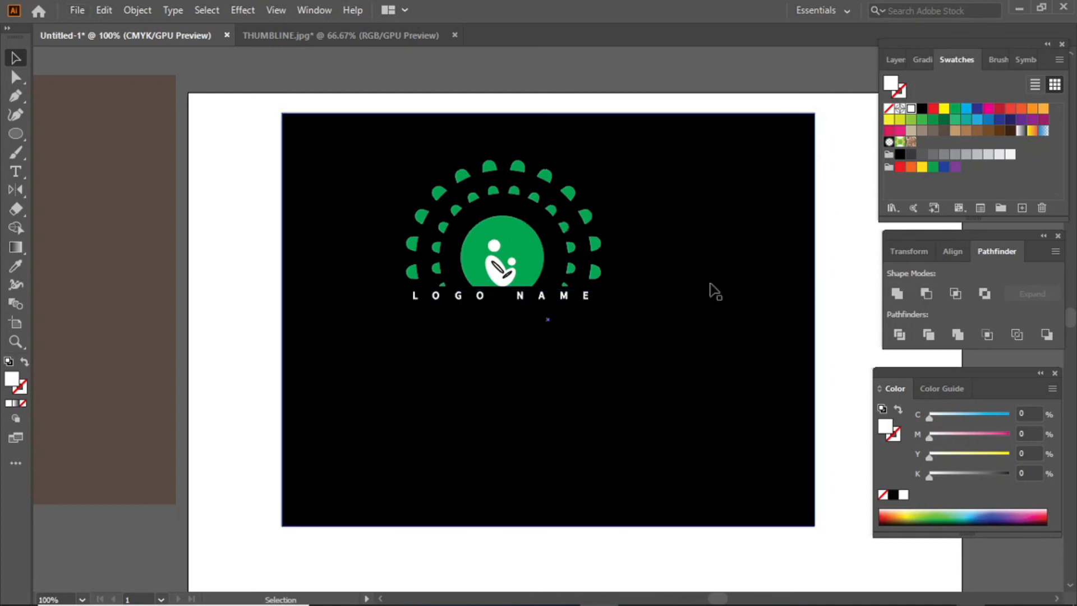
{"action": "left_click", "coordinate": [484, 298]}
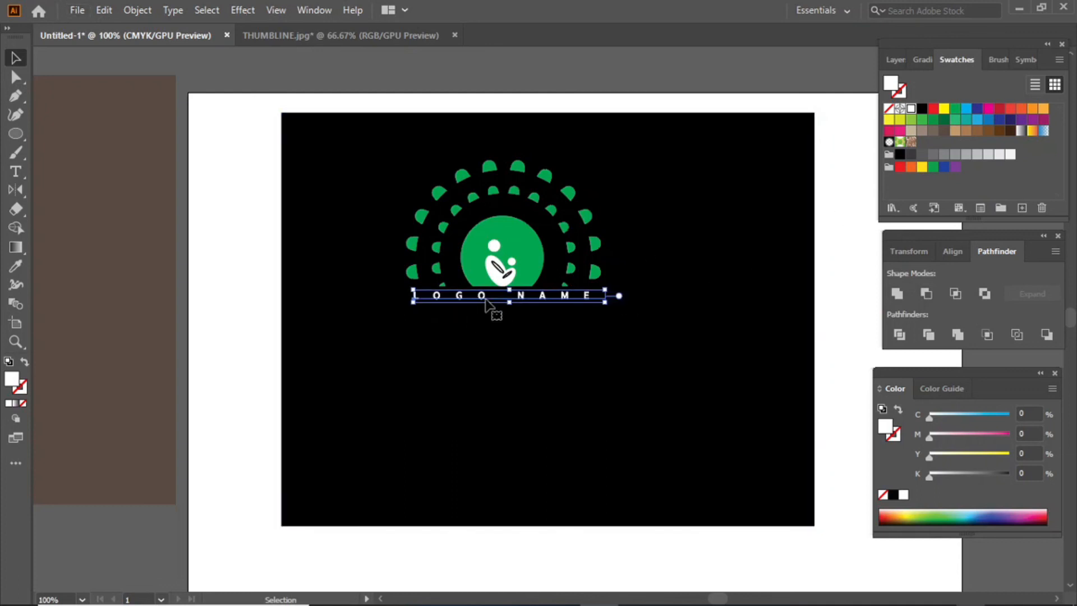